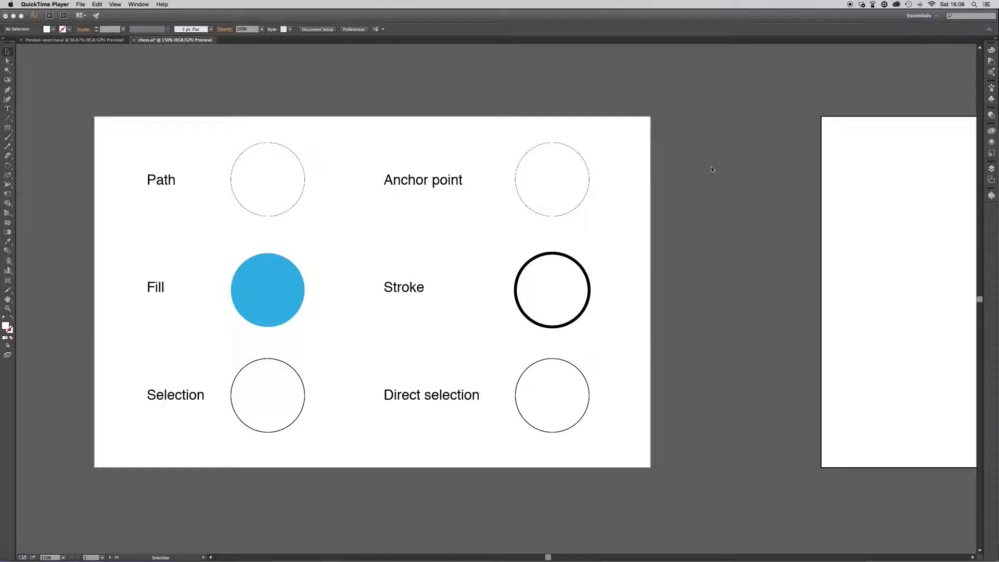
- Review the toolbox, the control options of the Magic Wand, Type and Rectangle tools, and the list of available panels
left_click(457, 117)
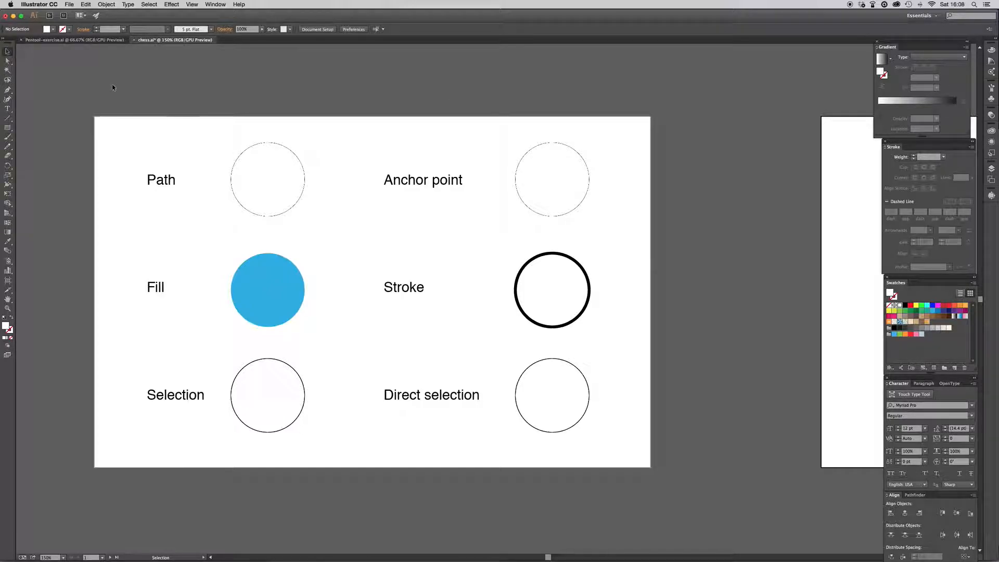
left_click(6, 61)
left_click(7, 70)
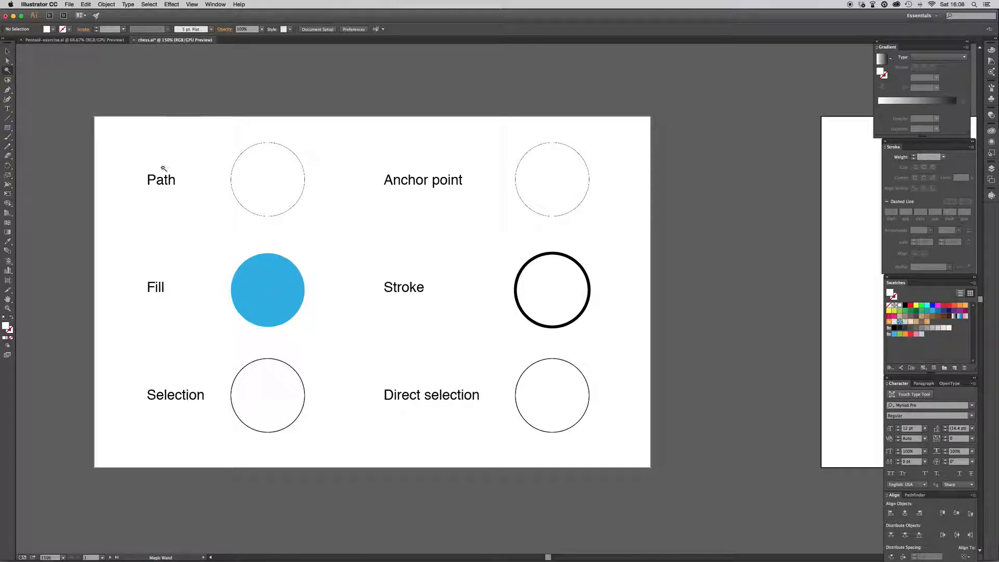
key("v")
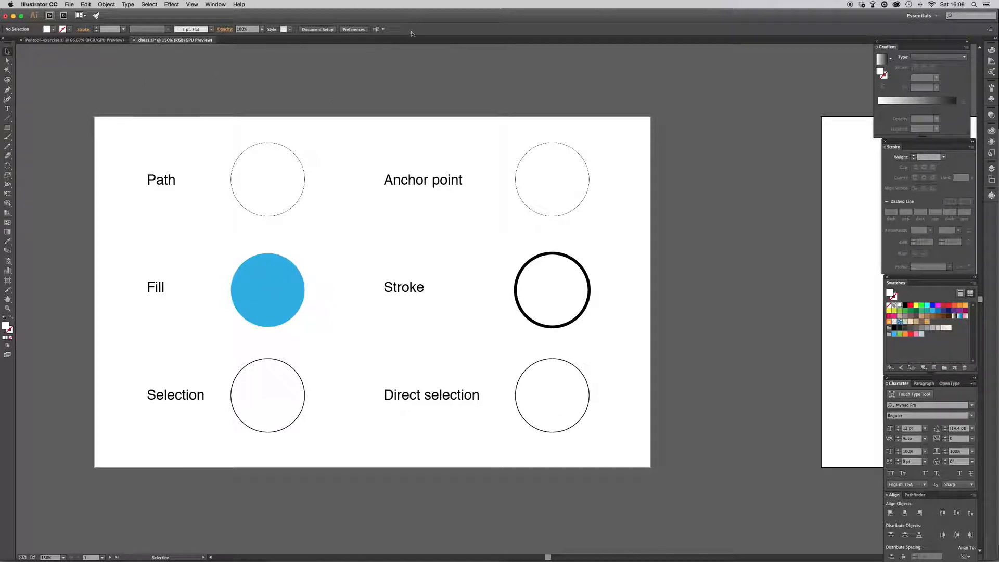
left_click(7, 110)
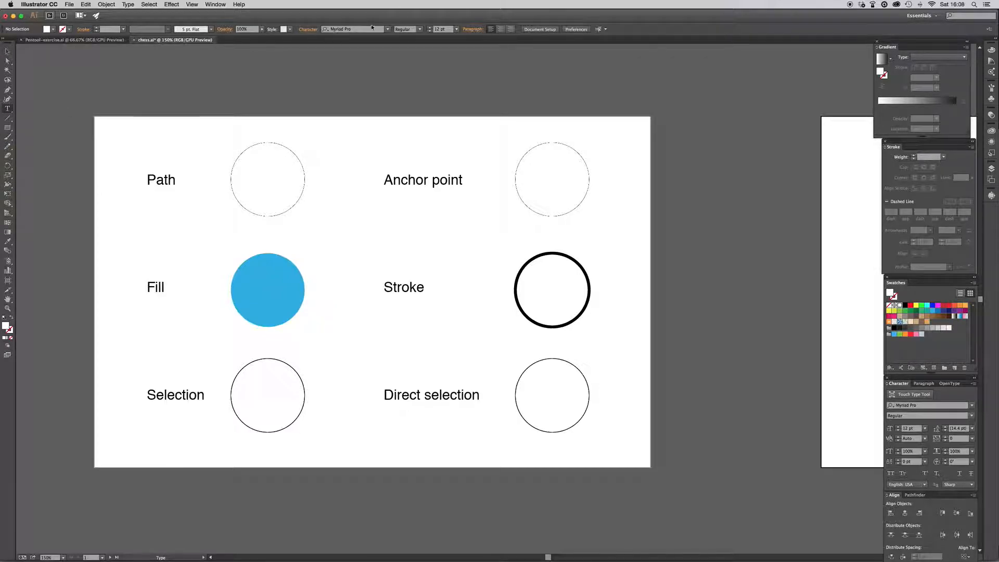
key("m")
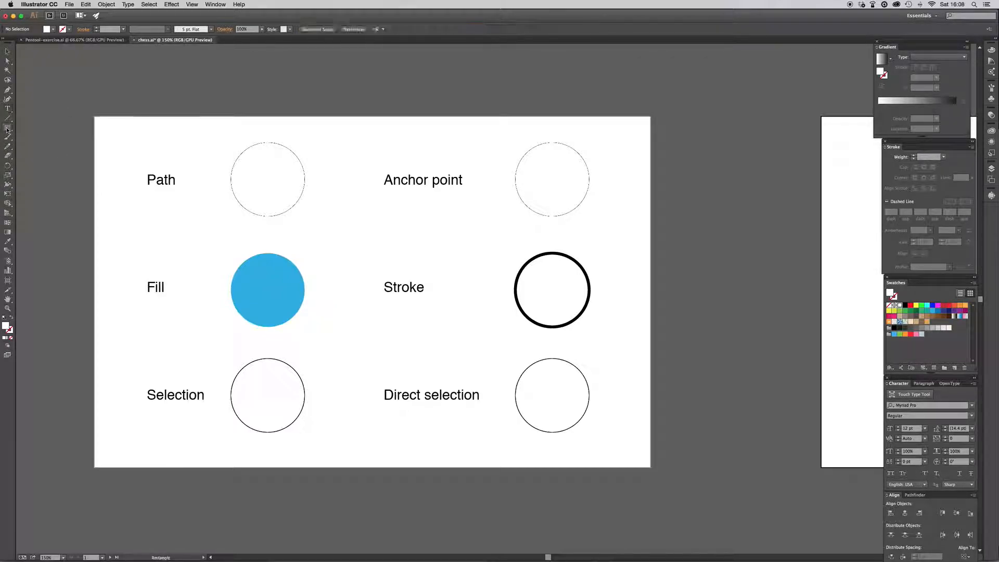
left_click(8, 52)
left_click(218, 5)
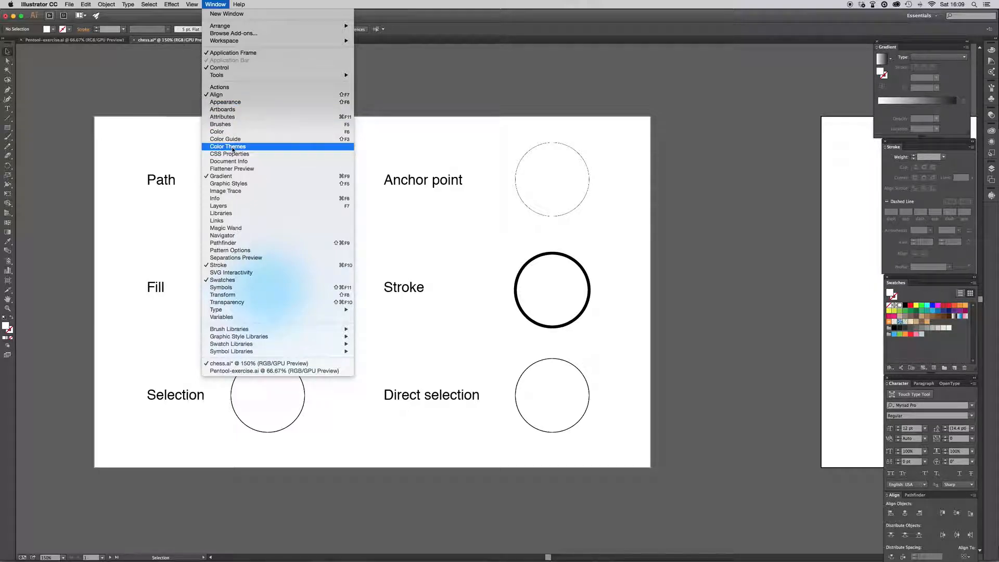
left_click(826, 96)
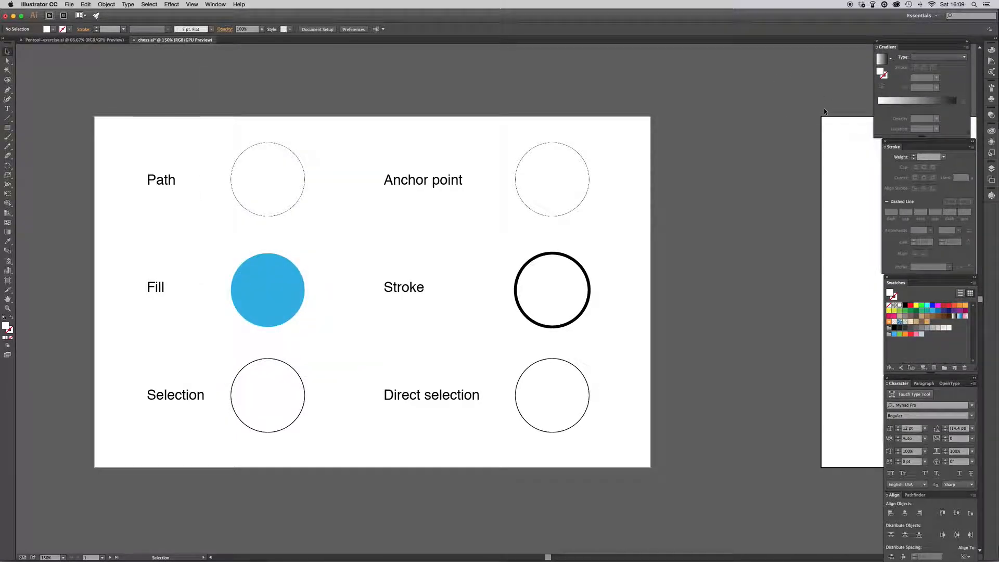
- Detach the Gradient panel, dock it as a collapsed icon and reopened flyout, and return it above the Stroke panel
mouse_move(907, 47)
left_mouse_down()
mouse_move(921, 49)
mouse_move(986, 156)
mouse_move(985, 239)
mouse_move(979, 221)
mouse_move(991, 213)
mouse_move(862, 176)
mouse_move(791, 134)
left_mouse_up()
left_click(791, 137)
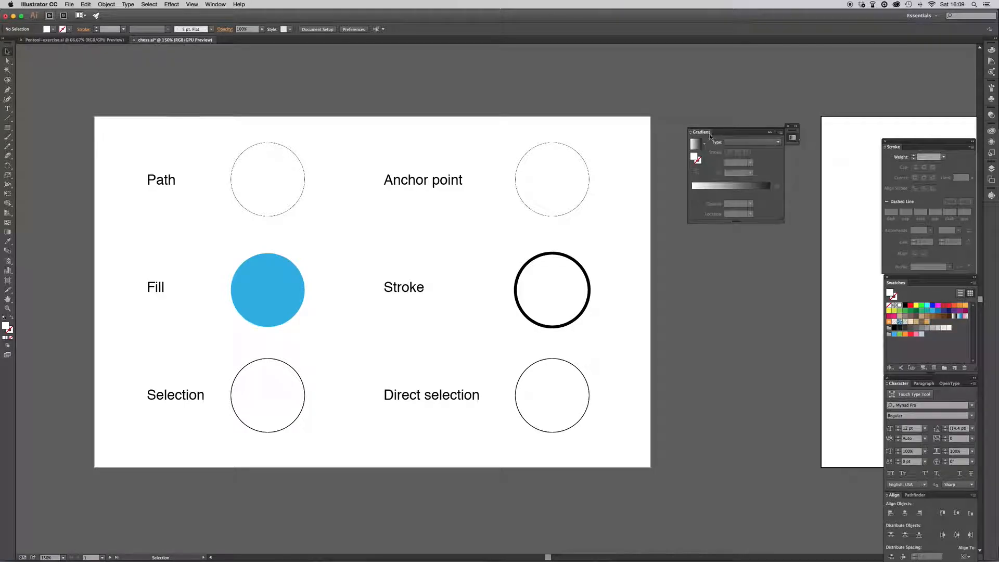
mouse_move(706, 134)
left_mouse_down()
mouse_move(803, 81)
mouse_move(900, 50)
left_mouse_up()
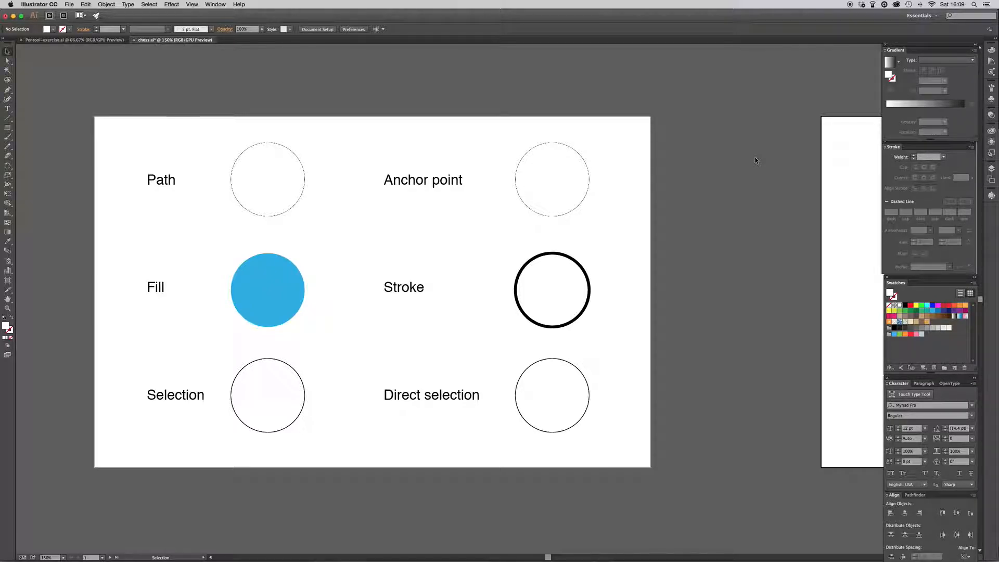
- Pan between the two artboards with the Hand tool and switch the zoom to 100% and back to 150%
key("h")
left_click_drag(477, 230, 541, 229)
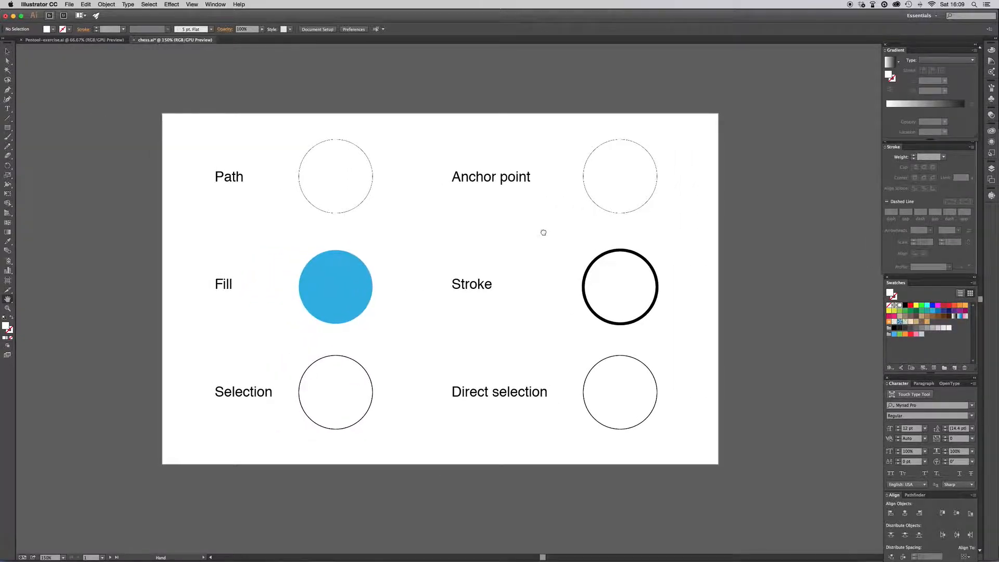
double_click(7, 299)
key("super+1")
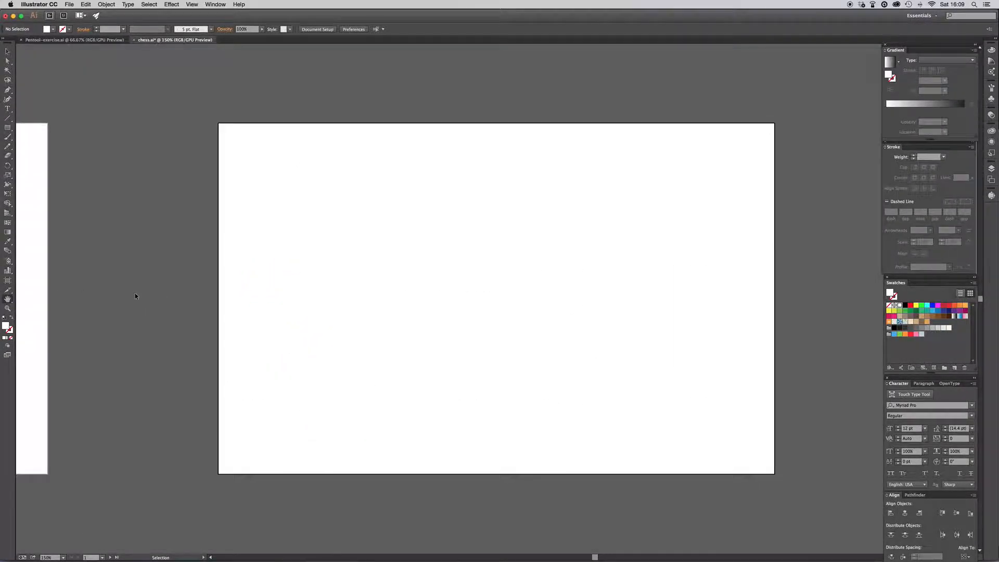
left_click_drag(288, 314, 727, 305)
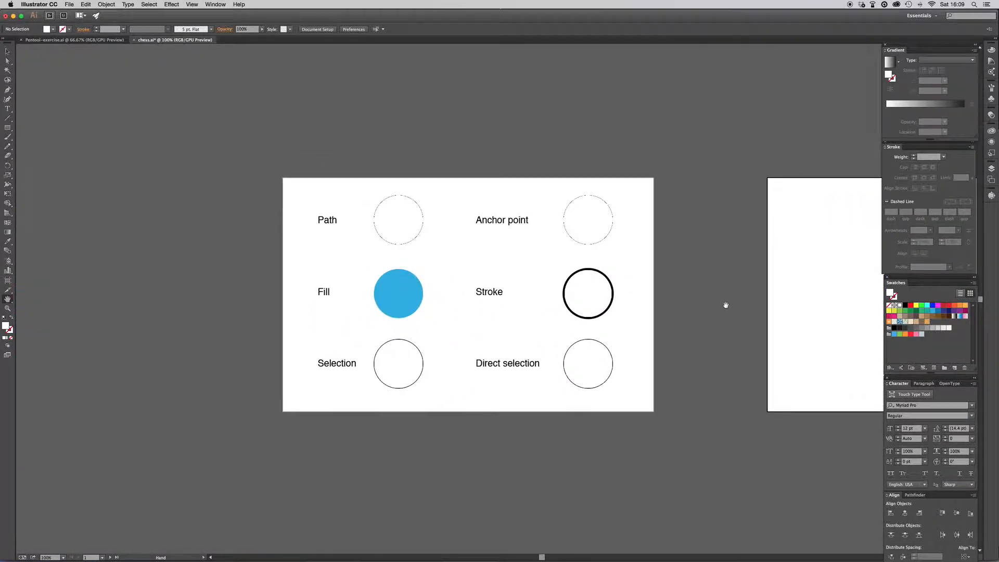
key("super+equal")
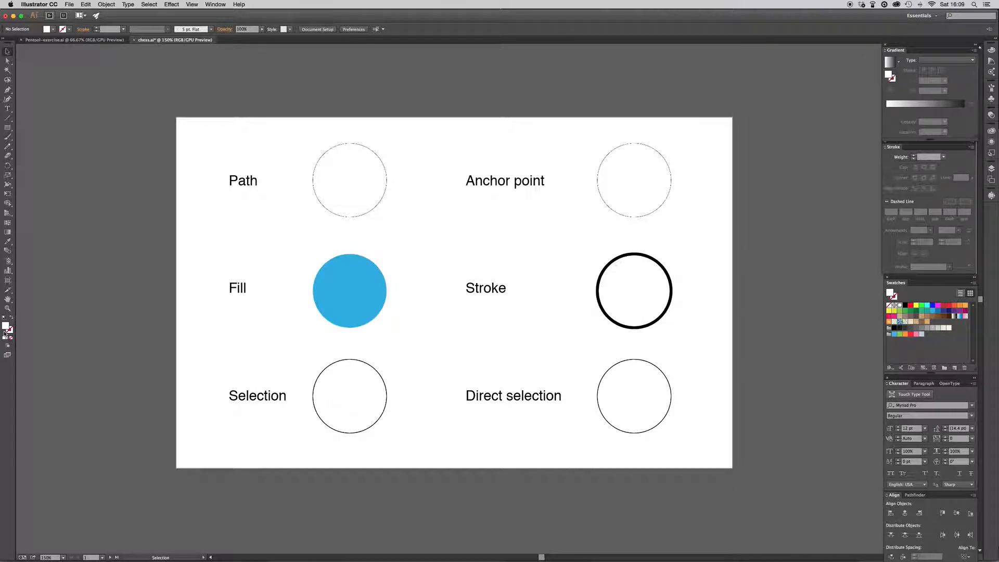
- Zoom the labelled artboard out and back in to about 149% and pan it into the centre of view
left_click(7, 308)
left_click_drag(207, 270, 160, 270)
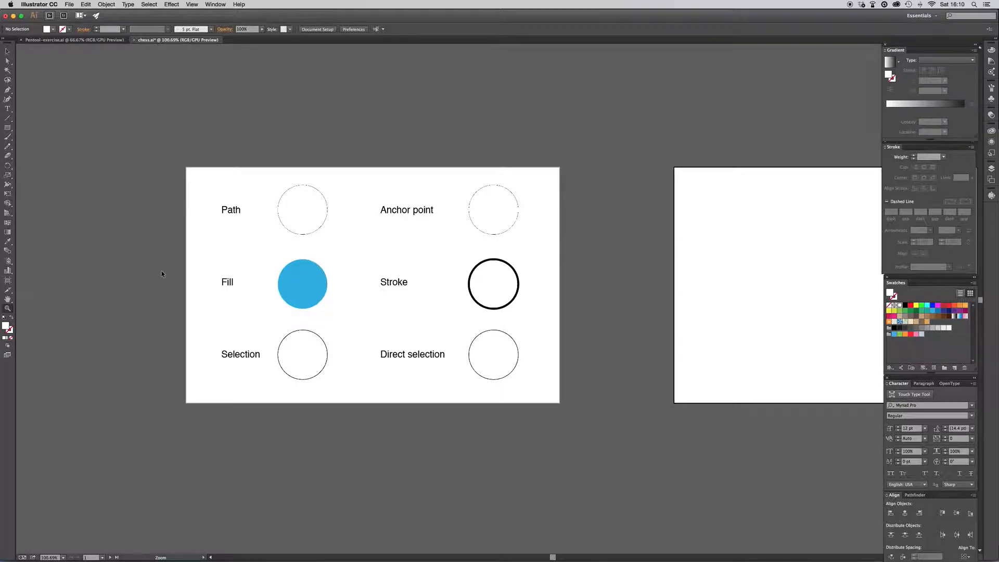
key("super+equal")
key("super+equal")
key("super+minus")
key("super+minus")
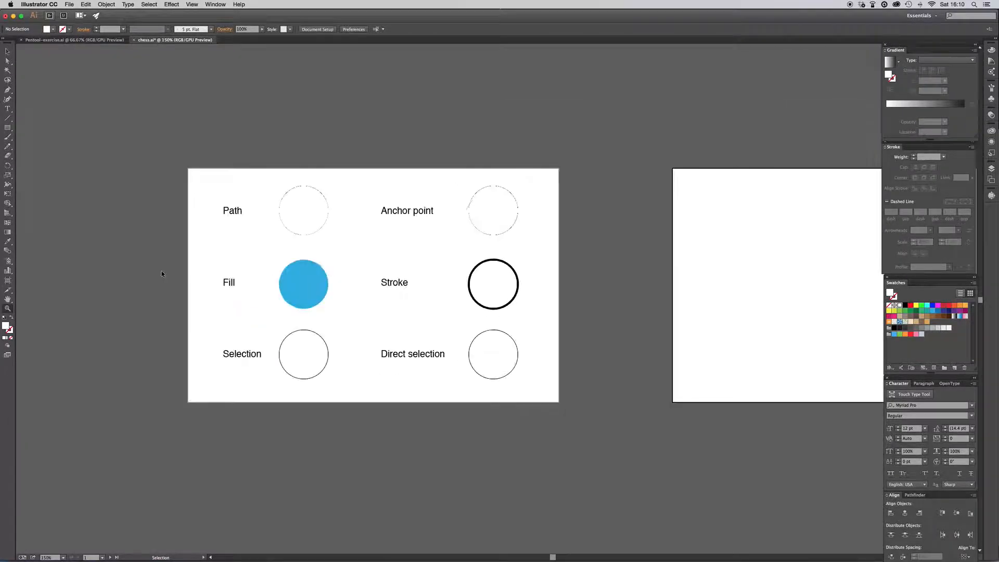
left_click_drag(161, 270, 236, 265)
key("h")
left_click_drag(428, 263, 349, 262)
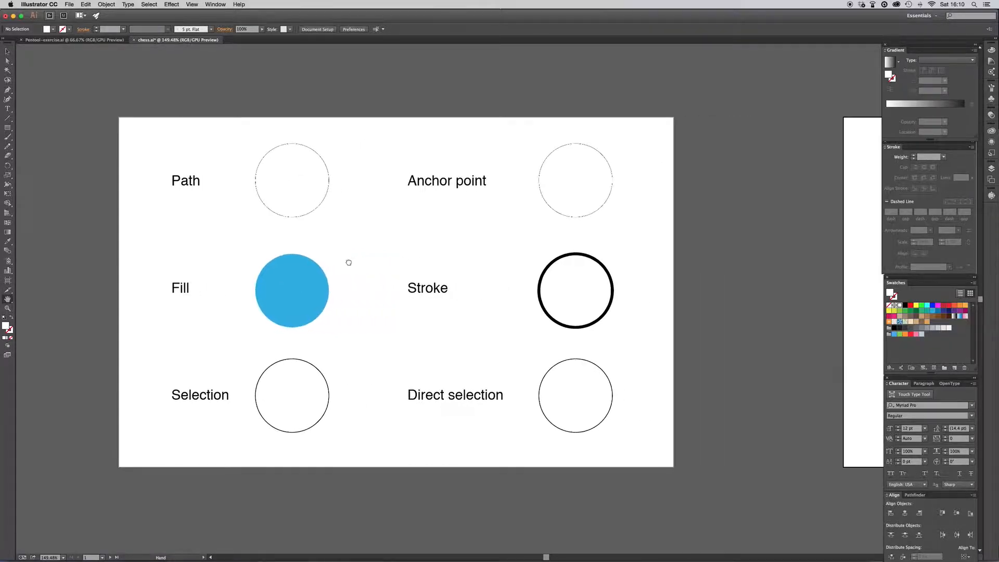
- Scale the circle beside the Path label proportionally about its centre down to 90 px
key("v")
left_click_drag(245, 136, 274, 158)
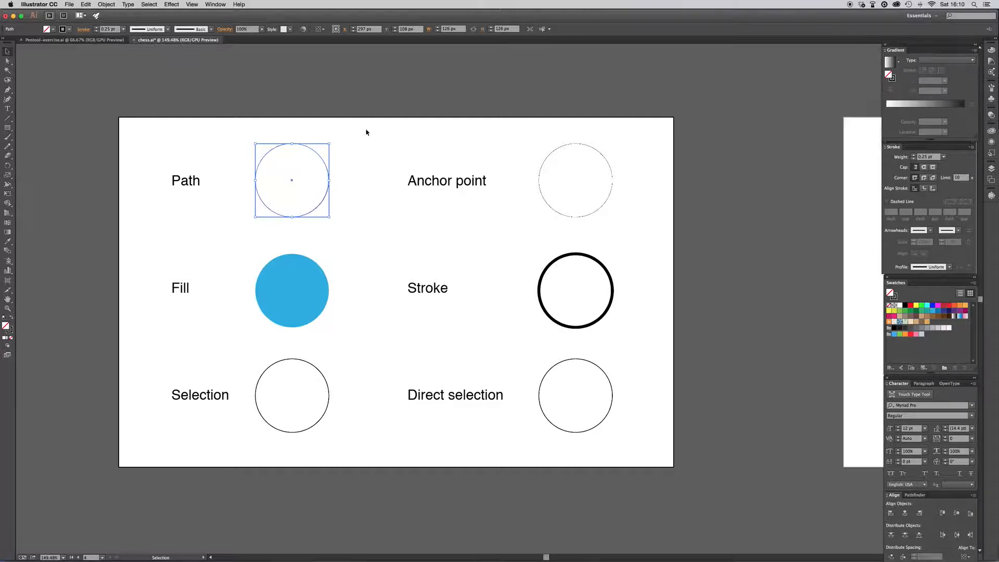
left_click_drag(329, 144, 348, 151)
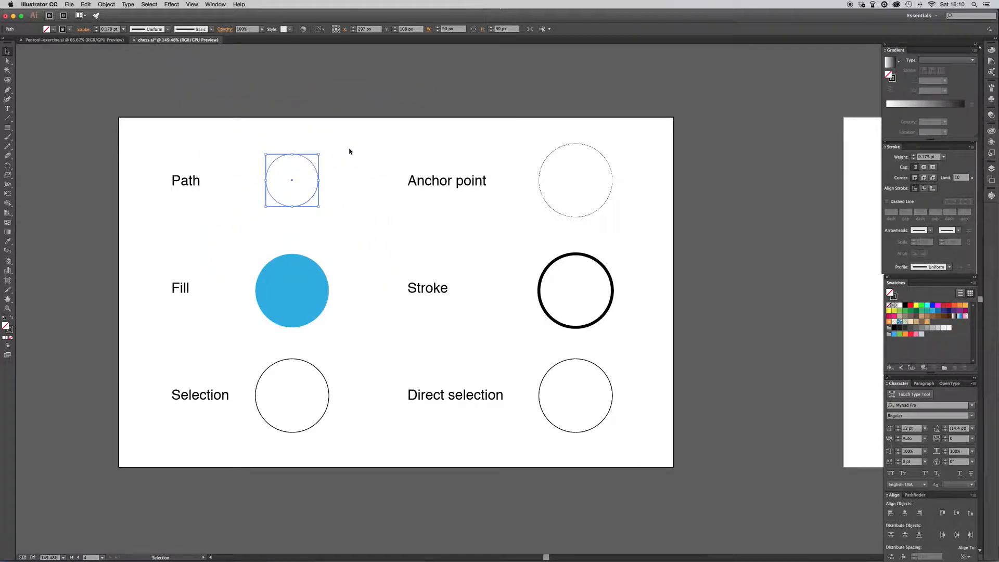
left_click(349, 151)
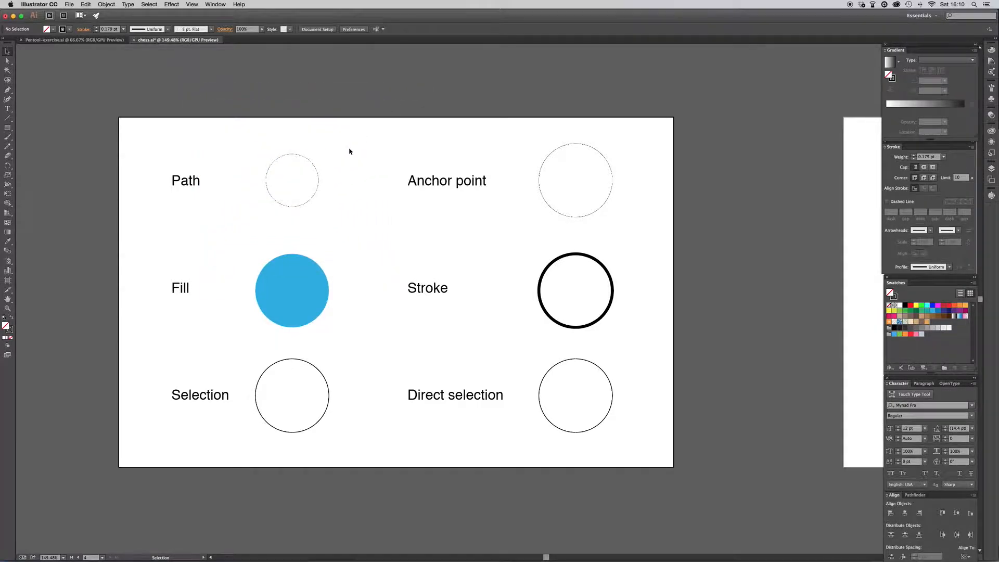
- Enlarge the circle beside the Path label proportionally about its centre to about 123 px, and clear the selection
left_click(283, 155)
left_click_drag(319, 155, 351, 147)
left_click(381, 145)
left_click(291, 145)
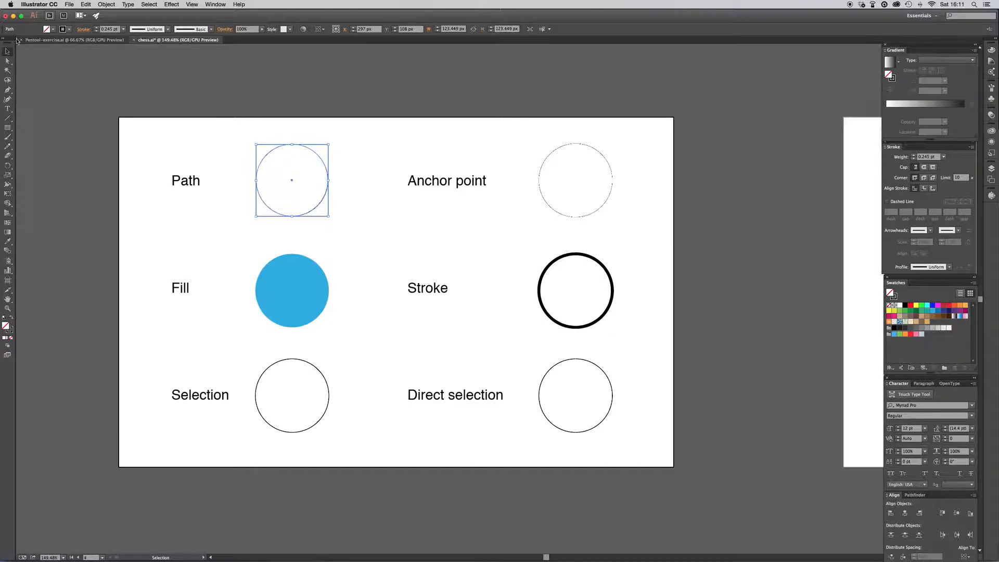
left_click(430, 157)
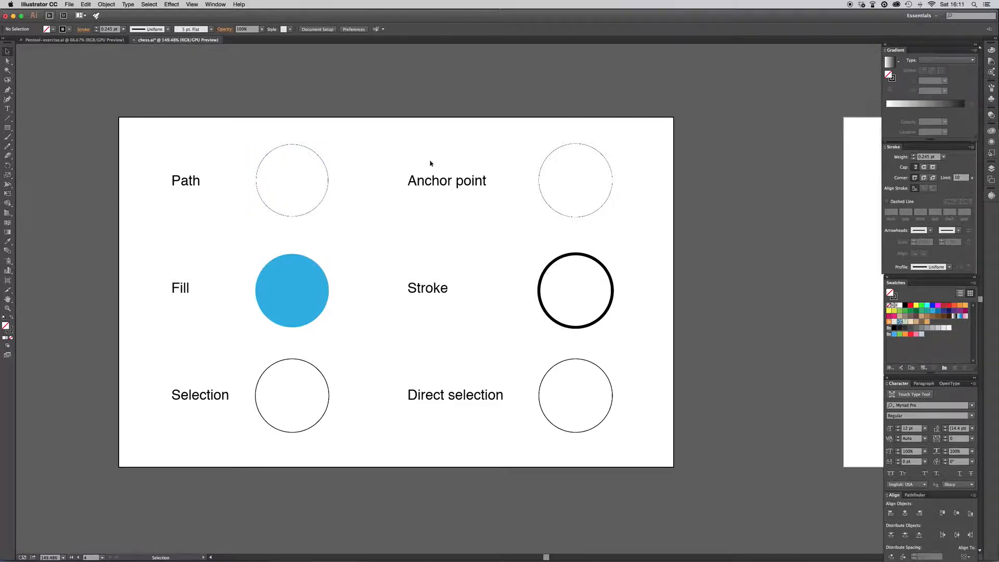
- Select the circle beside the Anchor point label and inspect its anchor points with the Direct Selection tool
left_click(548, 159)
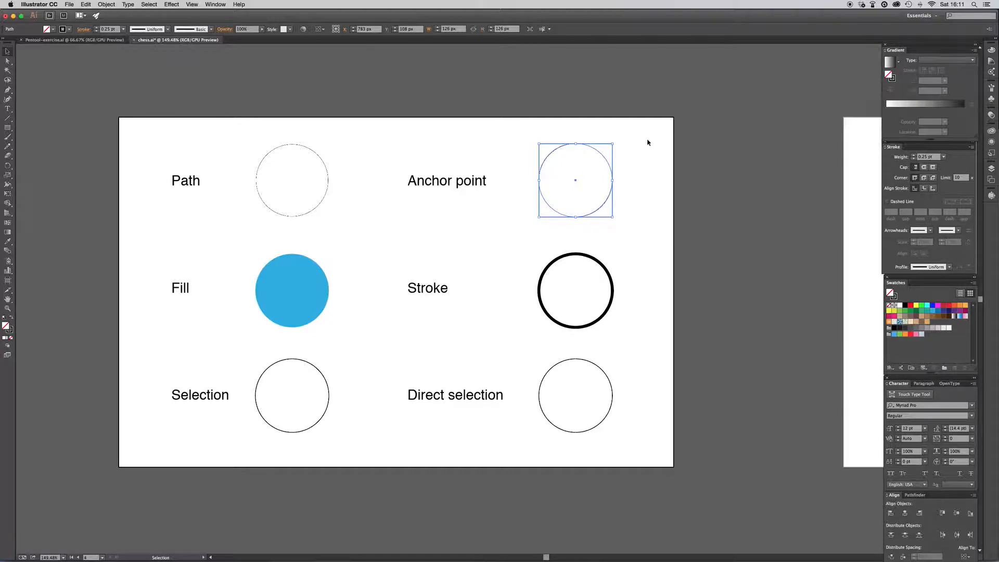
key("a")
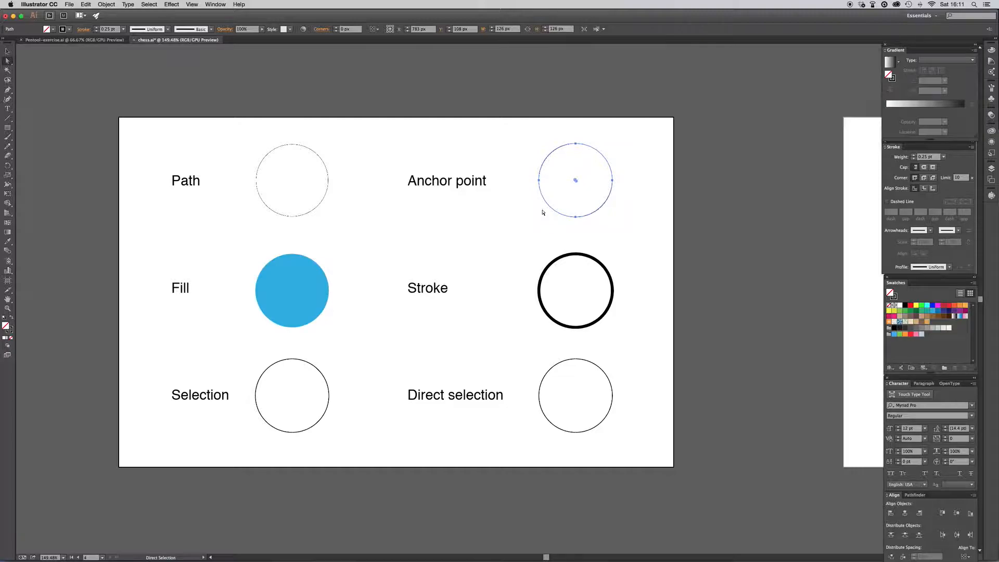
key("v")
left_click(331, 265)
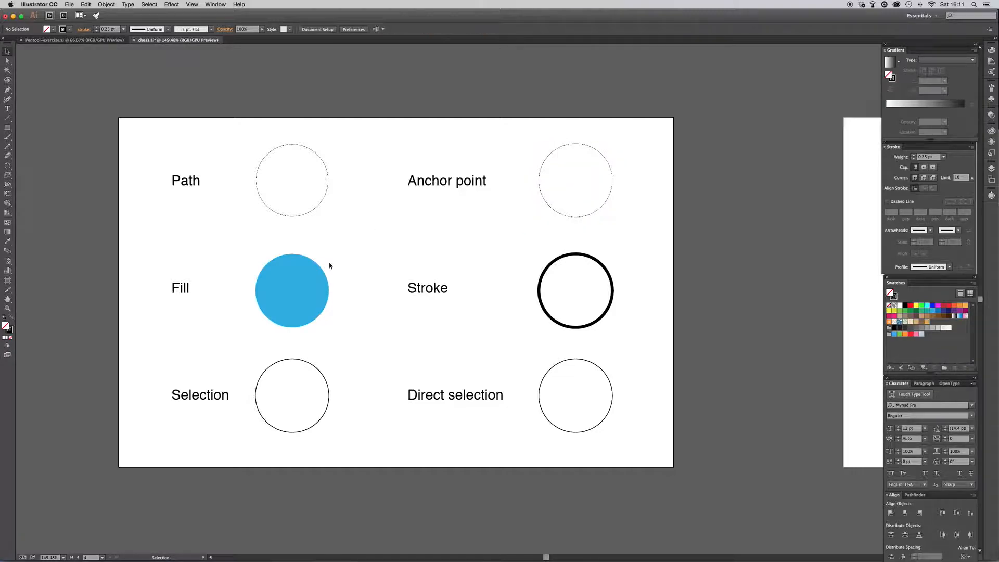
- Compare the fill and stroke attributes of the blue circle and the thick-outlined circle, and make the stroke attribute active
left_click(286, 283)
left_click(548, 269)
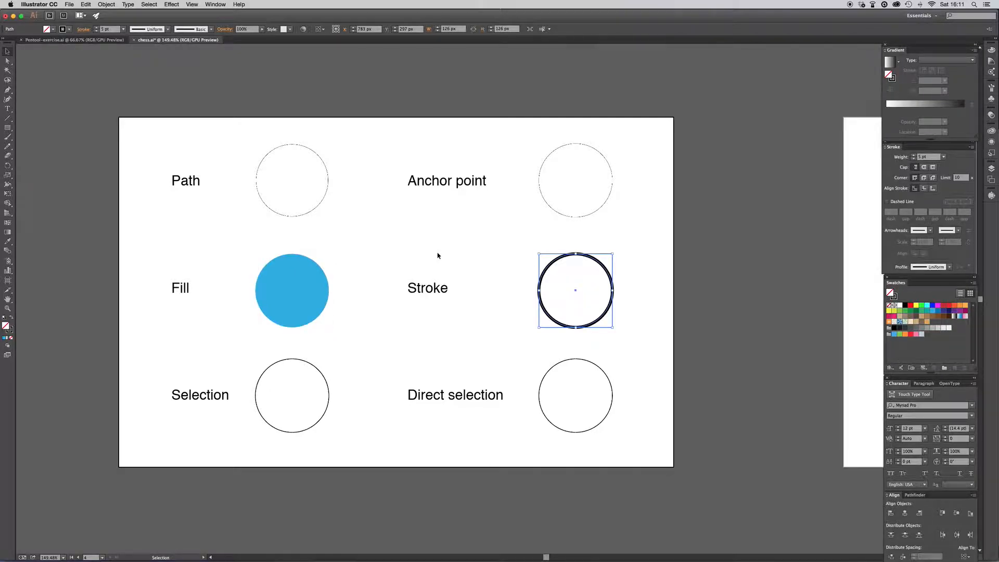
left_click(440, 256)
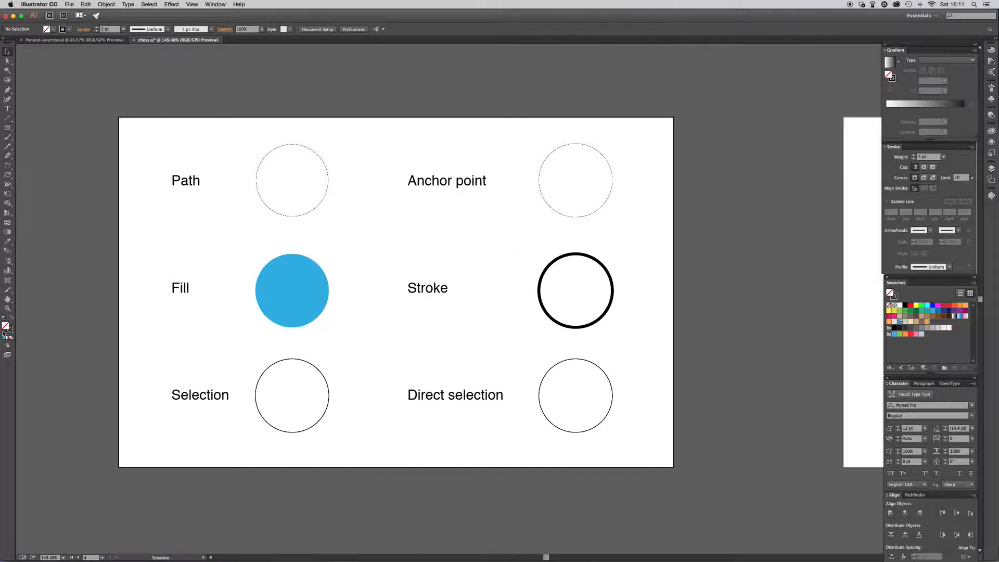
left_click(326, 280)
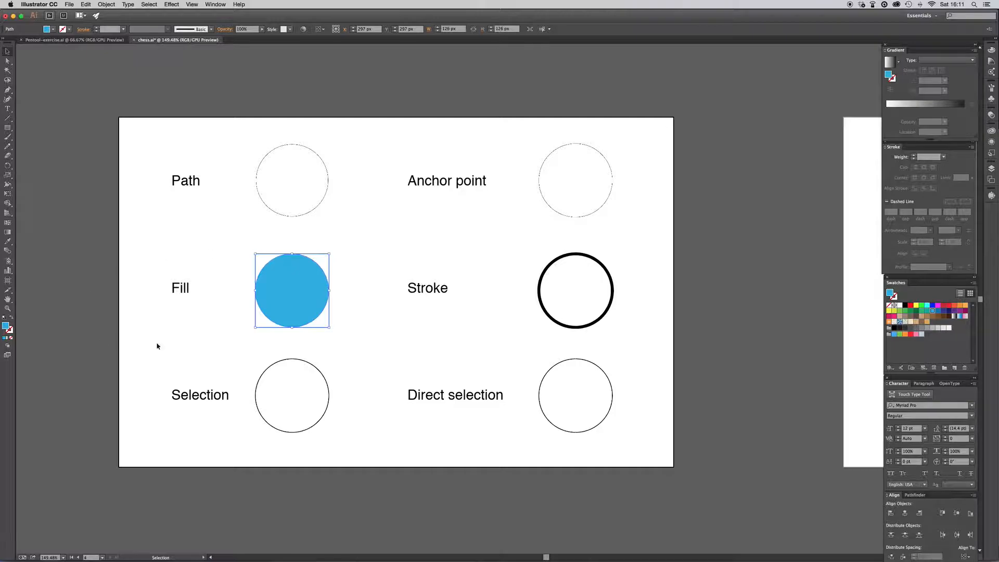
left_click(10, 333)
- Fill the thick-outlined circle beside the Stroke label with the magenta swatch
left_click_drag(534, 246, 564, 272)
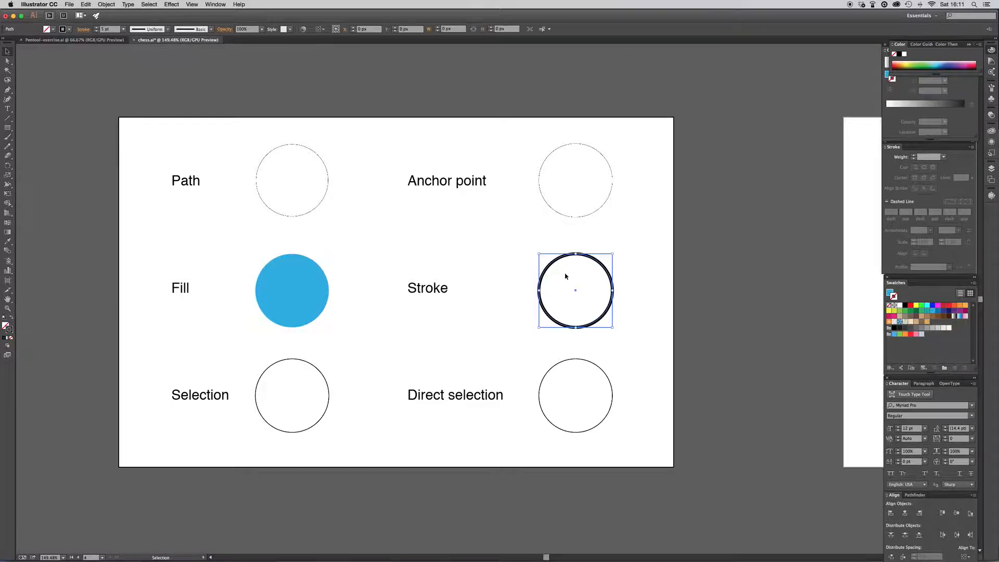
left_click(6, 325)
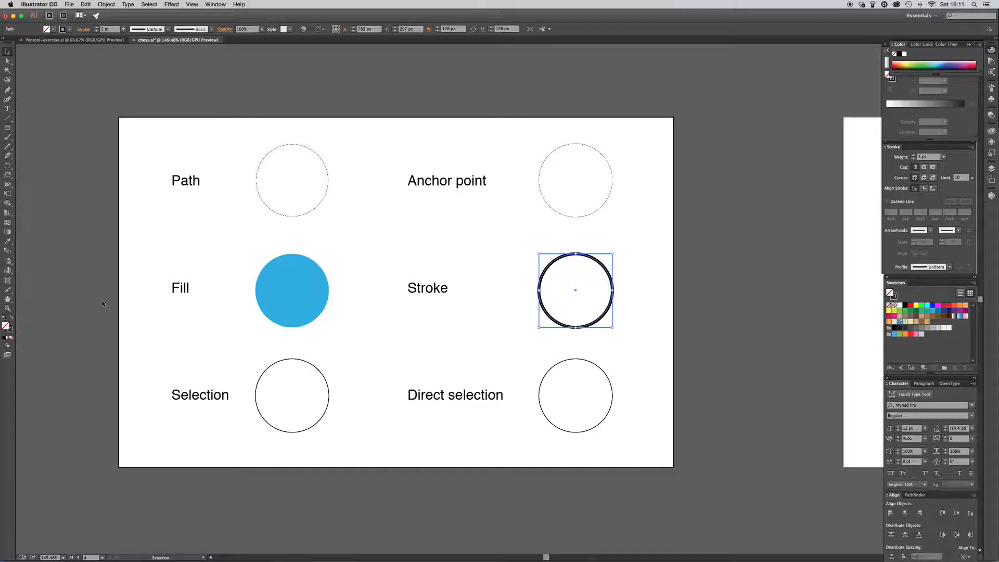
left_click(938, 308)
left_click(509, 245)
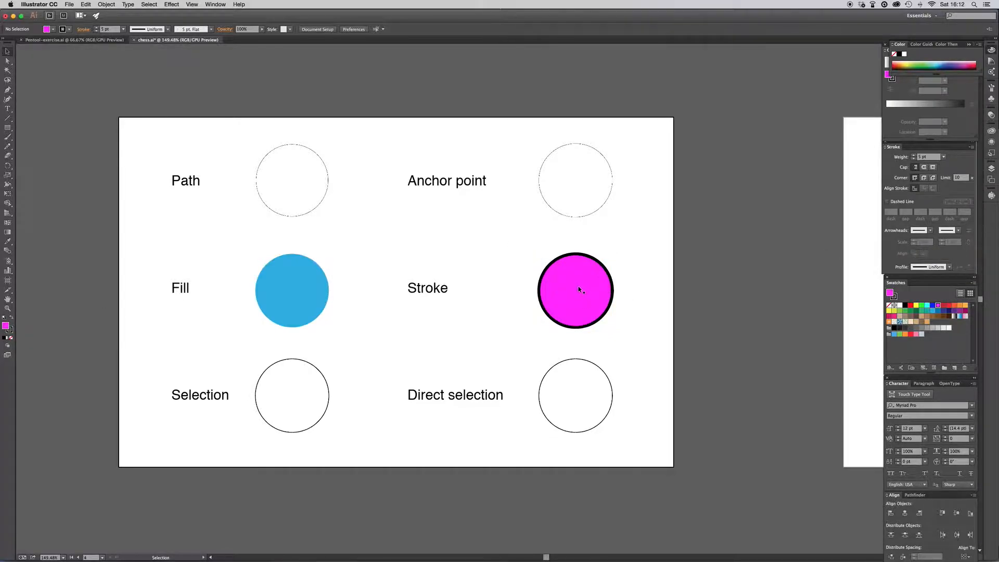
- Undo the magenta fill on the thick-outlined circle and clear the selection
key("ctrl+z")
key("ctrl+z")
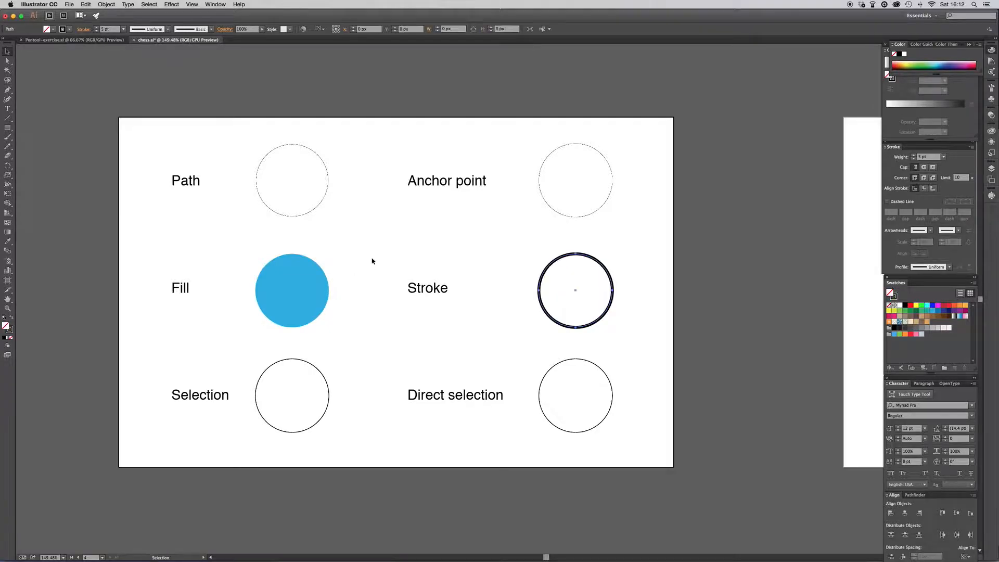
left_click(426, 242)
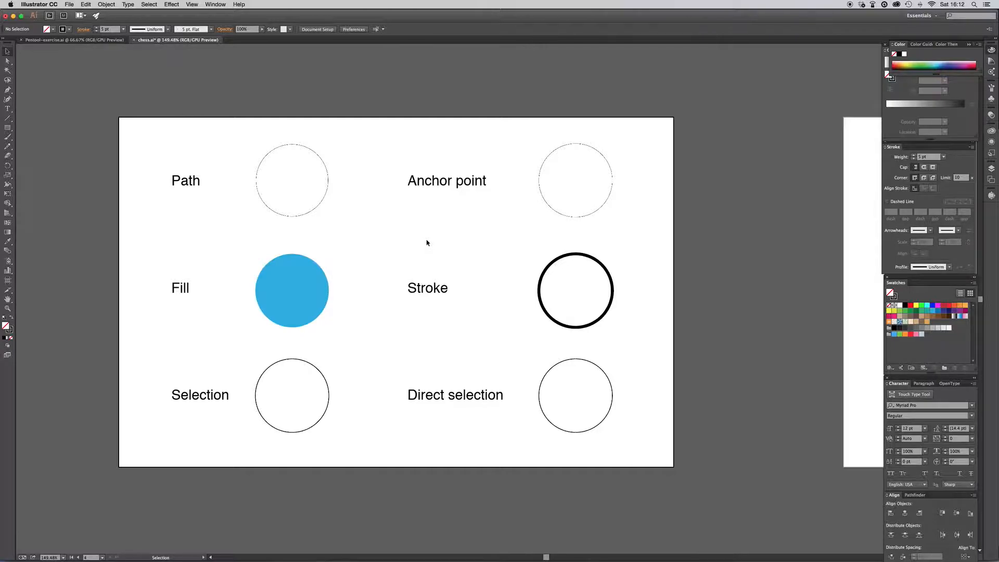
- Check selecting the unfilled Stroke circle, and with nothing selected alternate the active attribute between stroke and fill
left_click(579, 292)
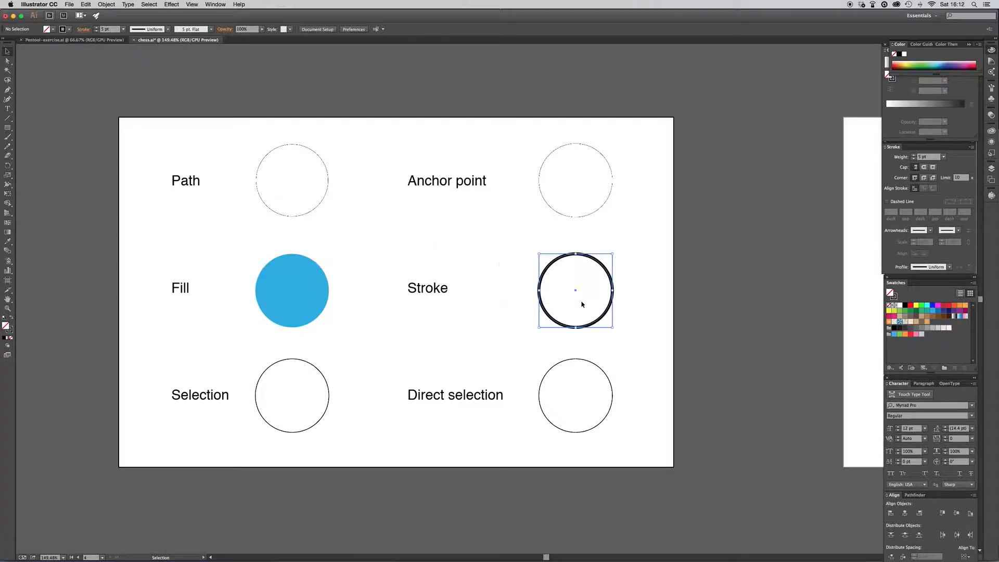
left_click(205, 294)
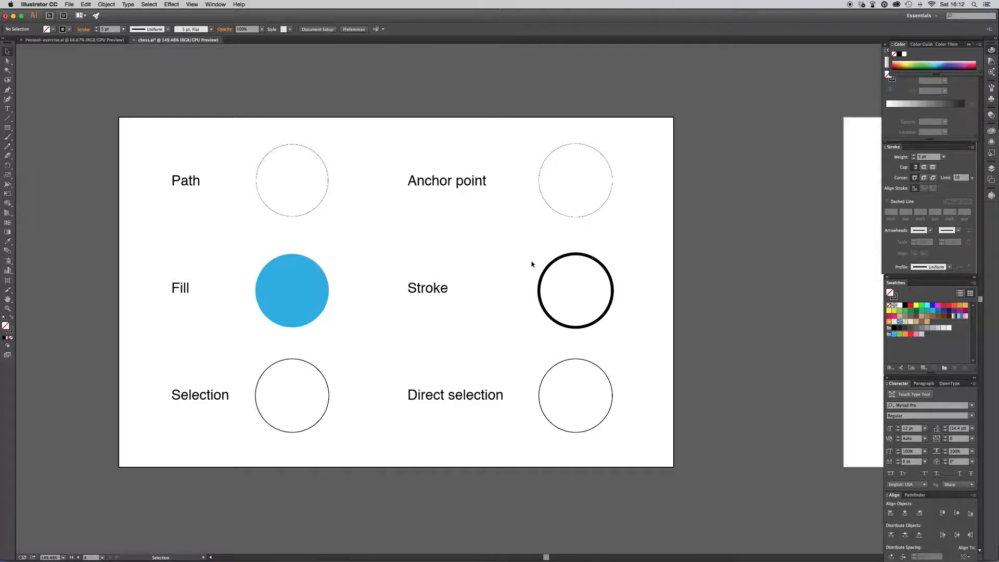
left_click(11, 333)
left_click(4, 326)
left_click(10, 330)
left_click(6, 326)
- Select the whole circle beside the Selection label and try moving, scaling and rotating it through its bounding box
left_click(329, 389)
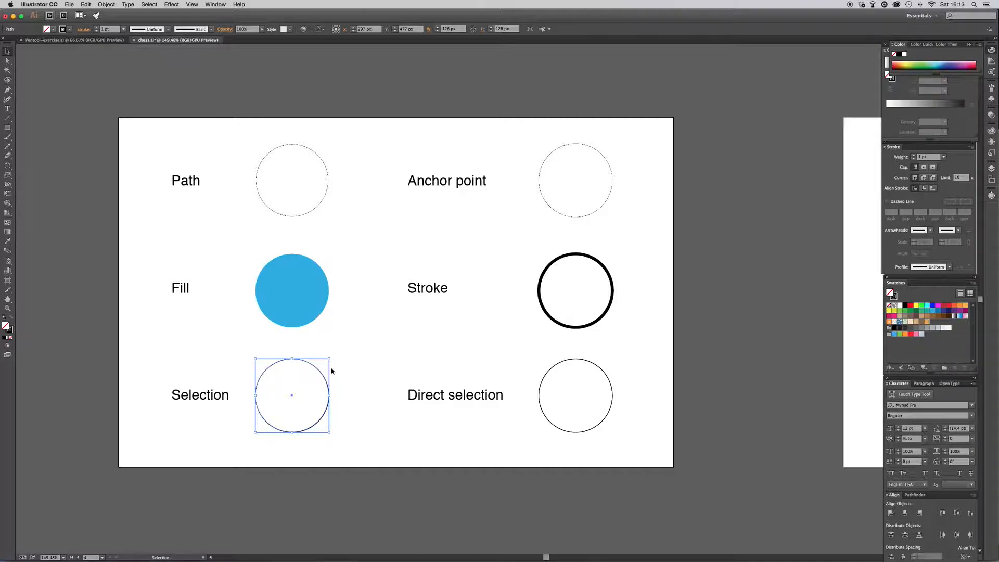
mouse_move(322, 375)
left_mouse_down()
mouse_move(350, 350)
mouse_move(337, 401)
mouse_move(336, 359)
mouse_move(363, 385)
mouse_move(350, 357)
mouse_move(335, 380)
mouse_move(404, 326)
mouse_move(364, 401)
mouse_move(291, 391)
mouse_move(383, 413)
mouse_move(280, 379)
mouse_move(359, 394)
mouse_move(370, 411)
mouse_move(323, 388)
left_mouse_up()
key("super+z")
key("super+z")
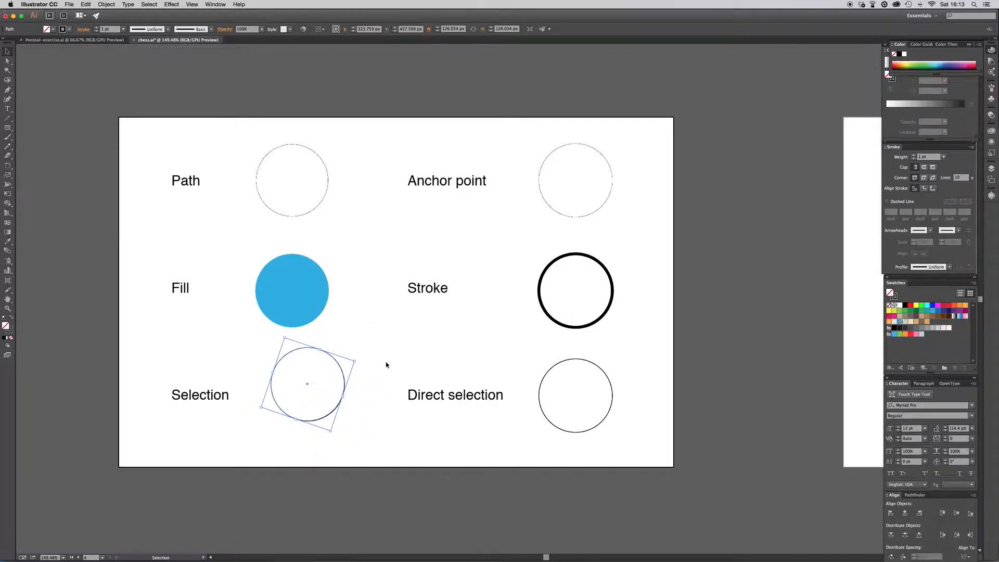
- Undo the last rotation of the Selection circle, check selecting it as a whole again, and clear the selection
key("super+z")
left_click(328, 336)
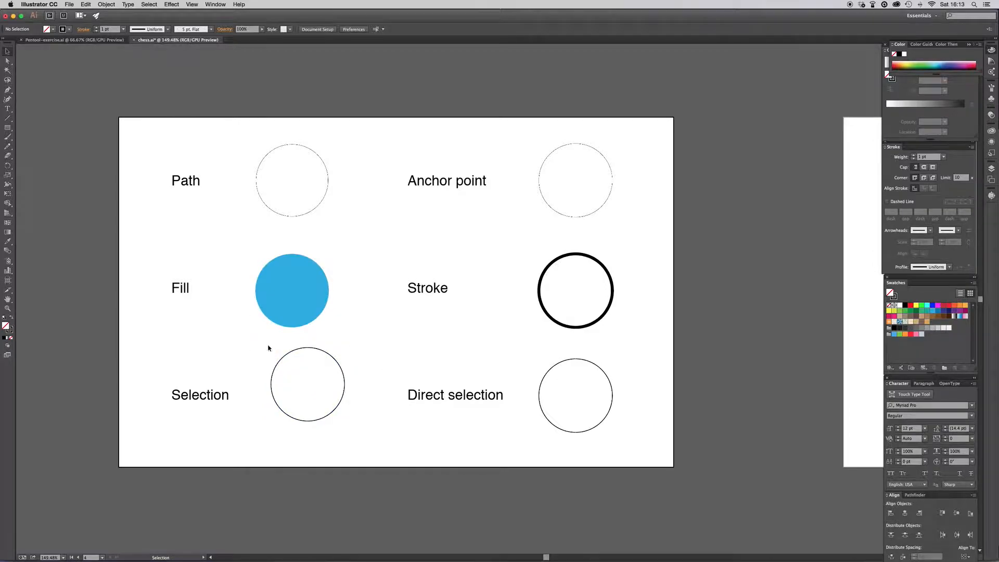
left_click(287, 369)
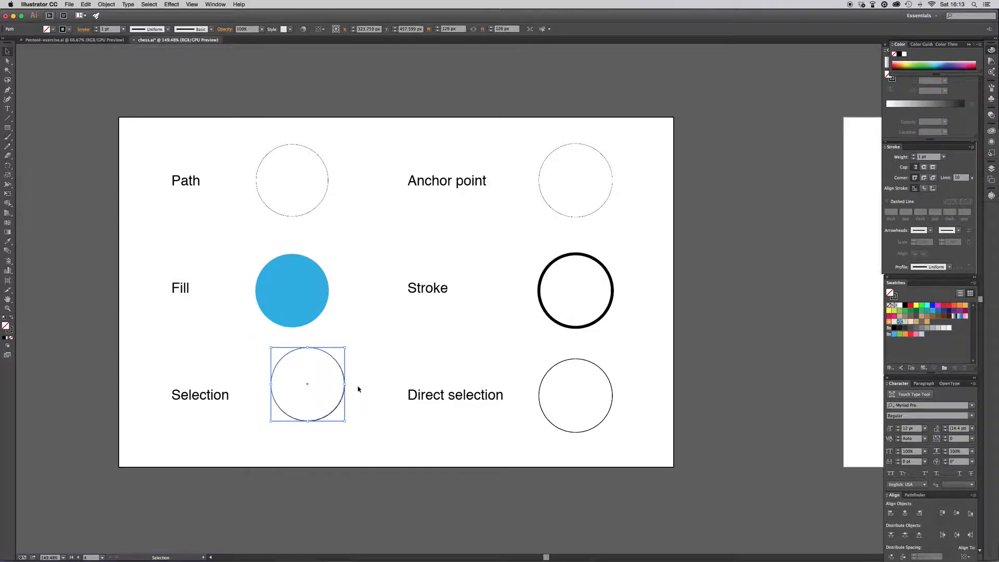
left_click(482, 343)
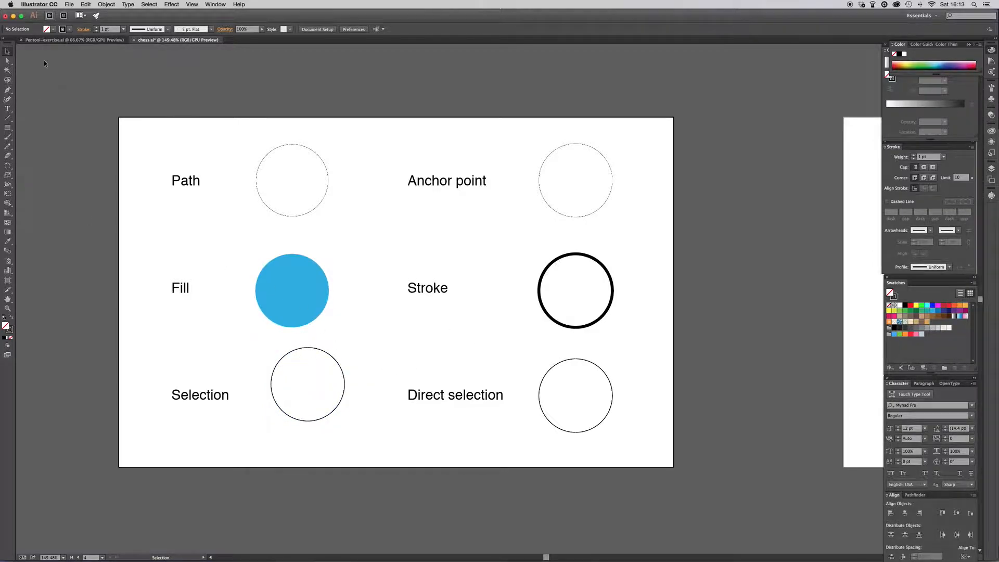
- Distort the circle beside the Direct selection label by pulling its top anchor point up and left and its right anchor point up and right
left_click(7, 61)
left_click(552, 370)
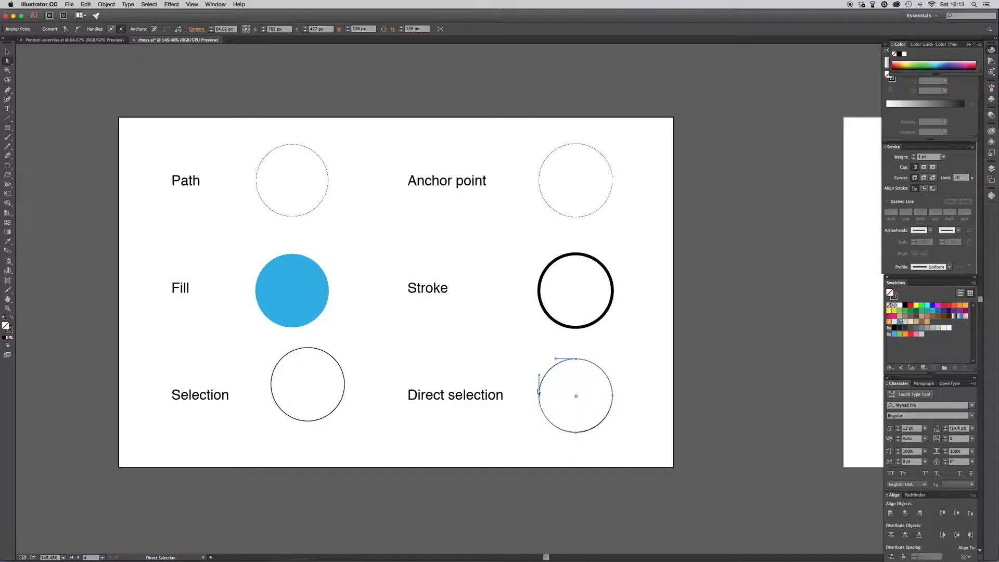
left_click(576, 359)
left_click_drag(576, 359, 494, 330)
left_click_drag(611, 399, 632, 359)
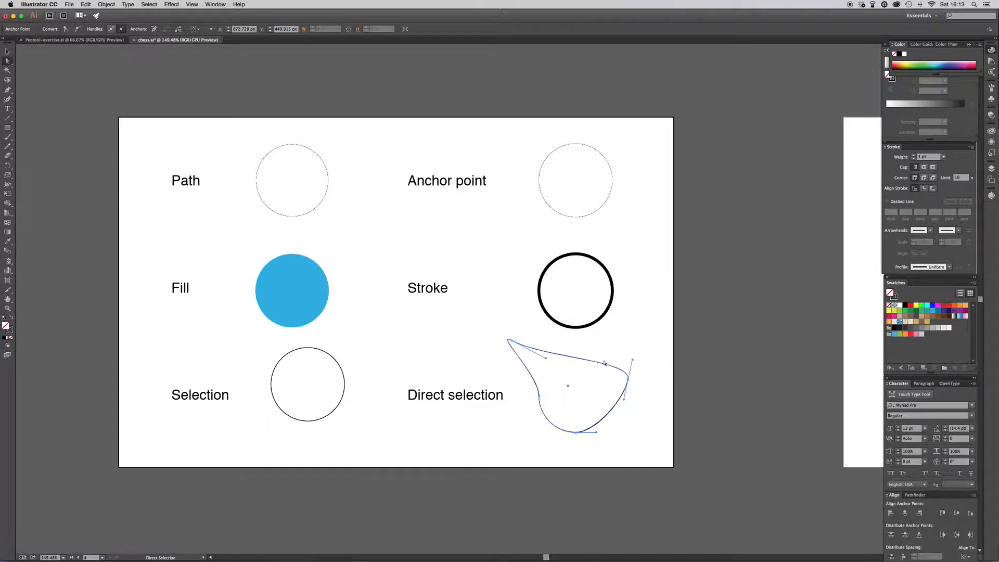
- Move the whole distorted Direct selection shape slightly down and left with the Selection tool, and clear the selection
left_click(7, 51)
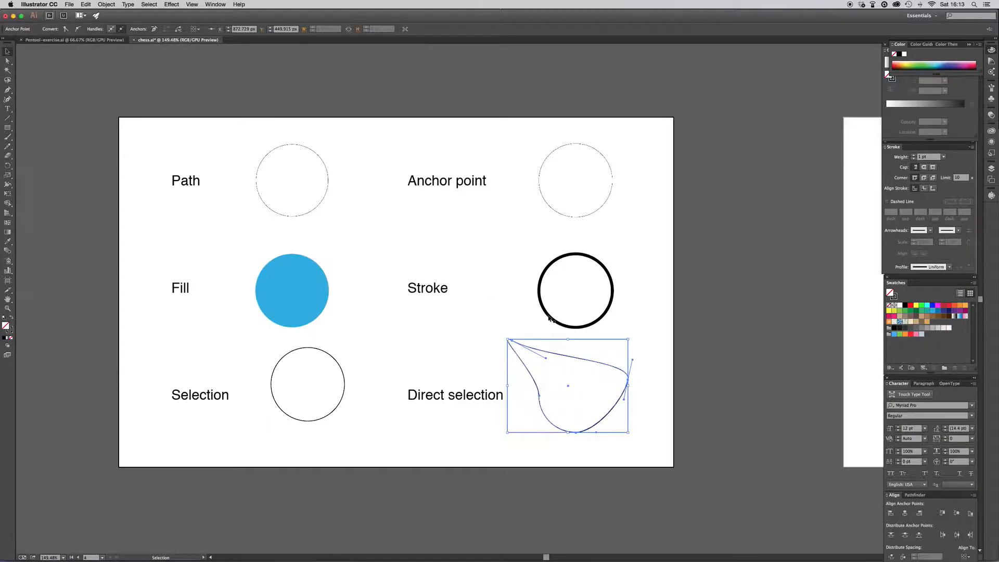
left_click(591, 335)
double_click(591, 362)
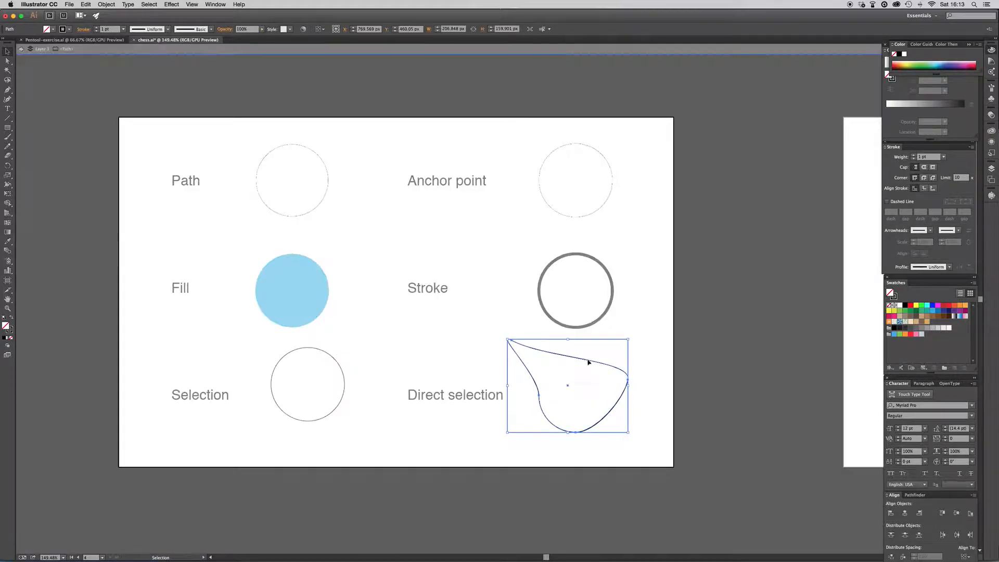
left_click(21, 49)
left_click(21, 49)
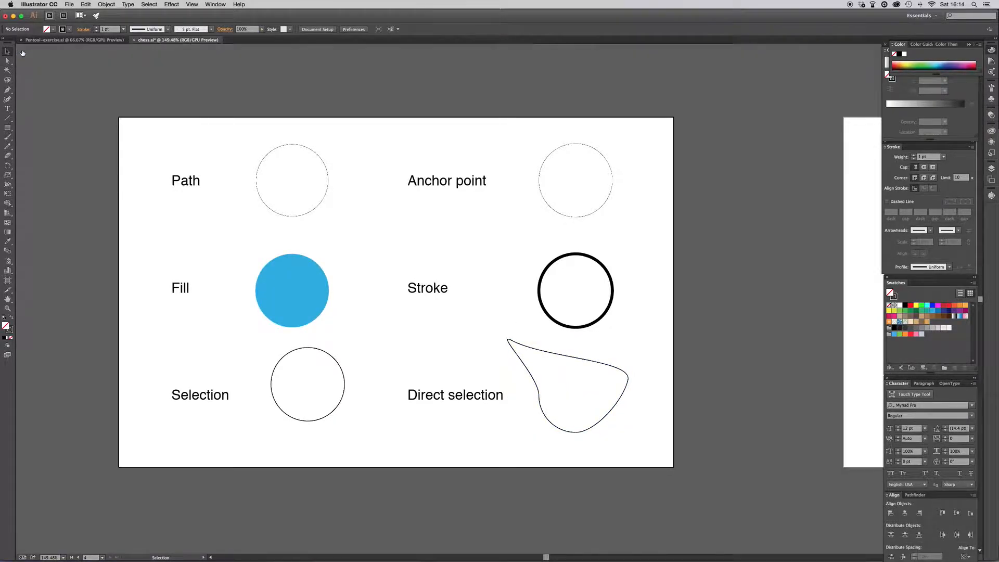
left_click(591, 359)
left_click_drag(590, 360, 532, 373)
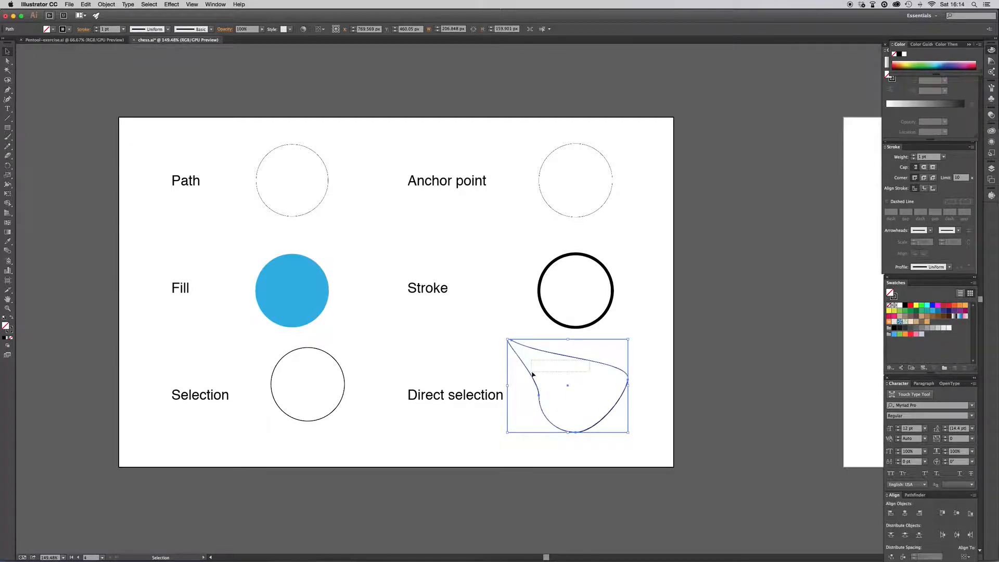
mouse_move(613, 371)
left_mouse_down()
mouse_move(631, 359)
mouse_move(640, 408)
mouse_move(584, 392)
mouse_move(609, 384)
left_mouse_up()
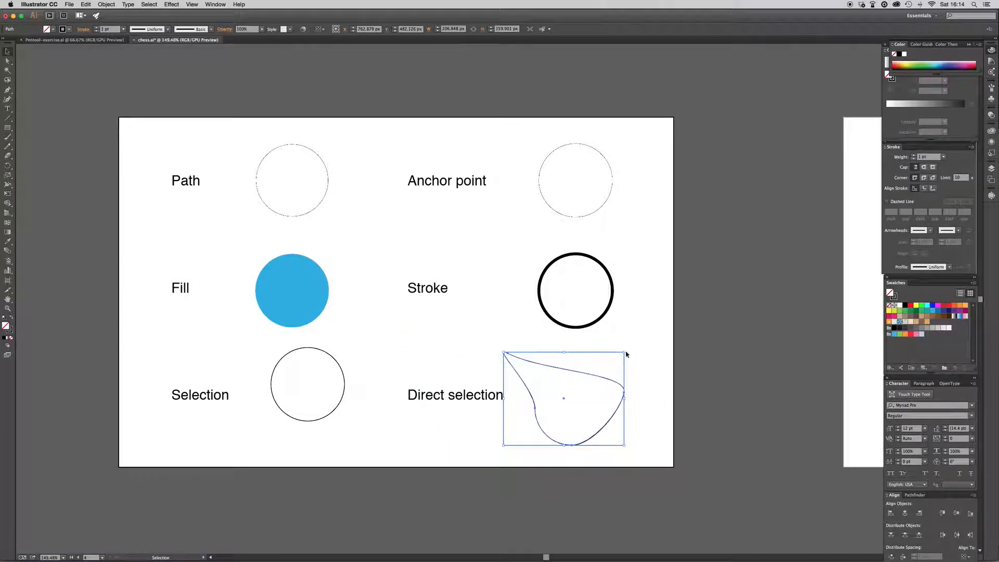
left_click(636, 348)
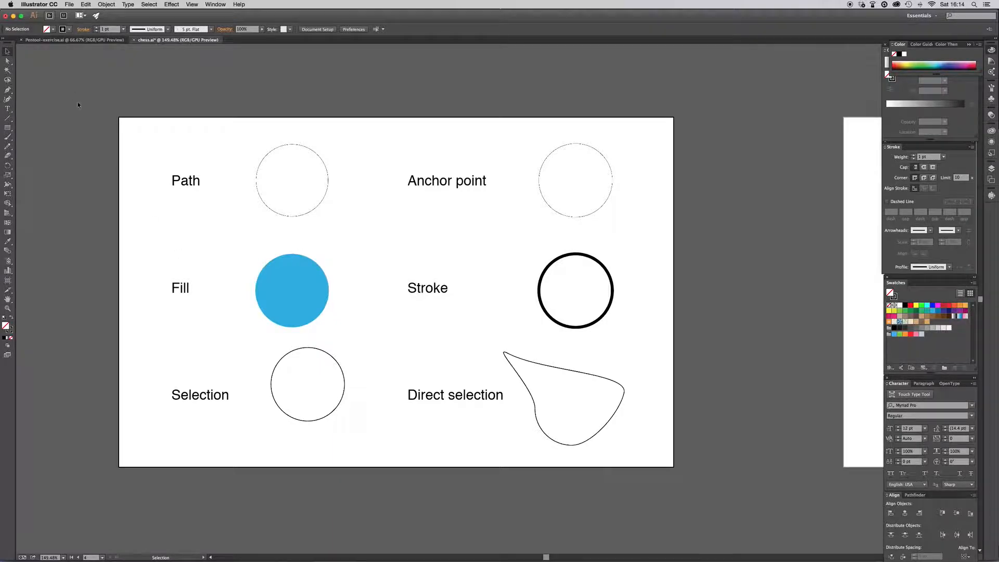
left_click(7, 90)
left_click(7, 61)
key("v")
- Go to the chess artboard and examine the pawn traced over its photo, the pawn outline and the separated outline shapes
key("h")
left_click_drag(689, 252, 442, 258)
left_click_drag(783, 261, 309, 257)
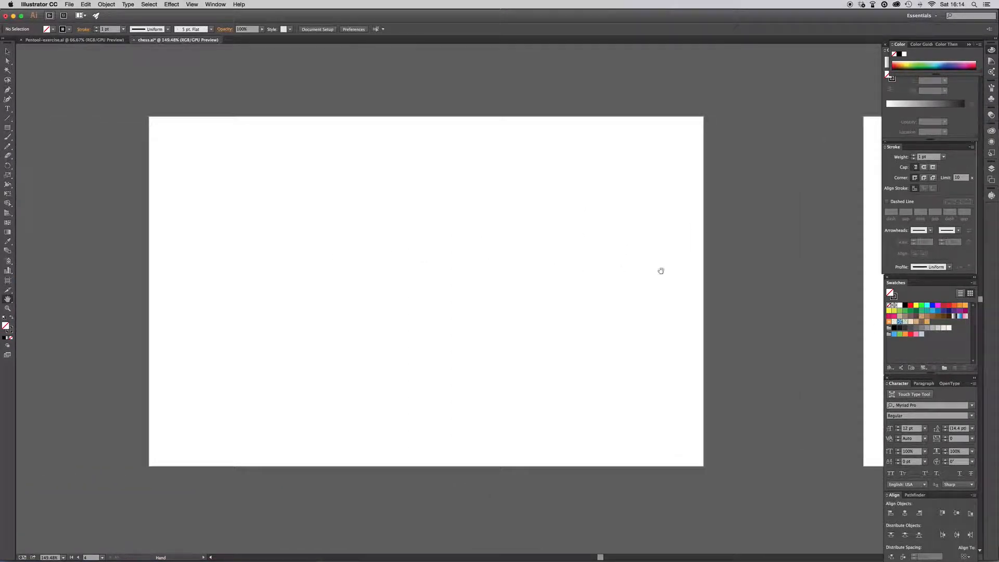
left_click_drag(843, 272, 493, 275)
left_click_drag(854, 241, 760, 245)
left_click_drag(818, 231, 665, 227)
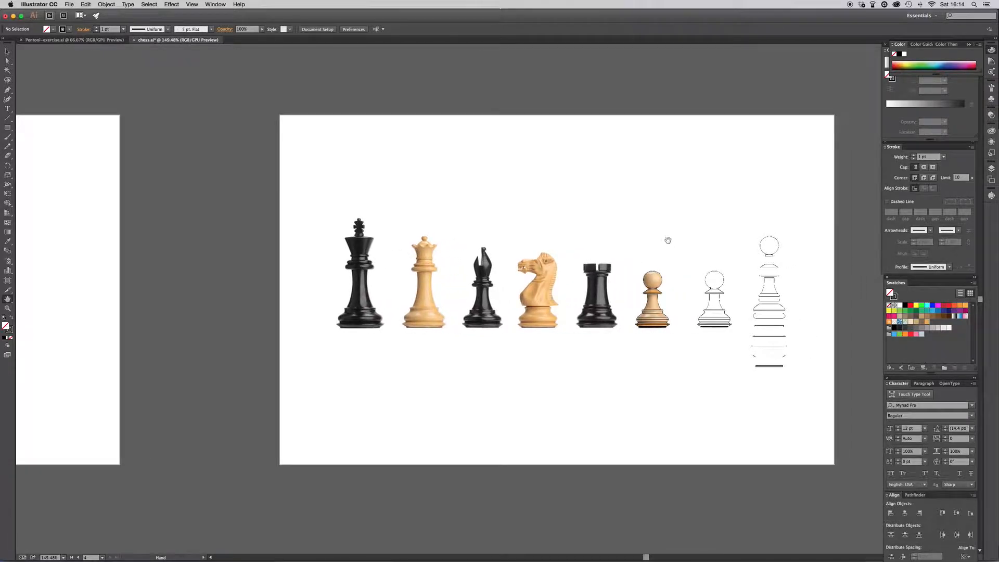
key("super+equal")
key("super+equal")
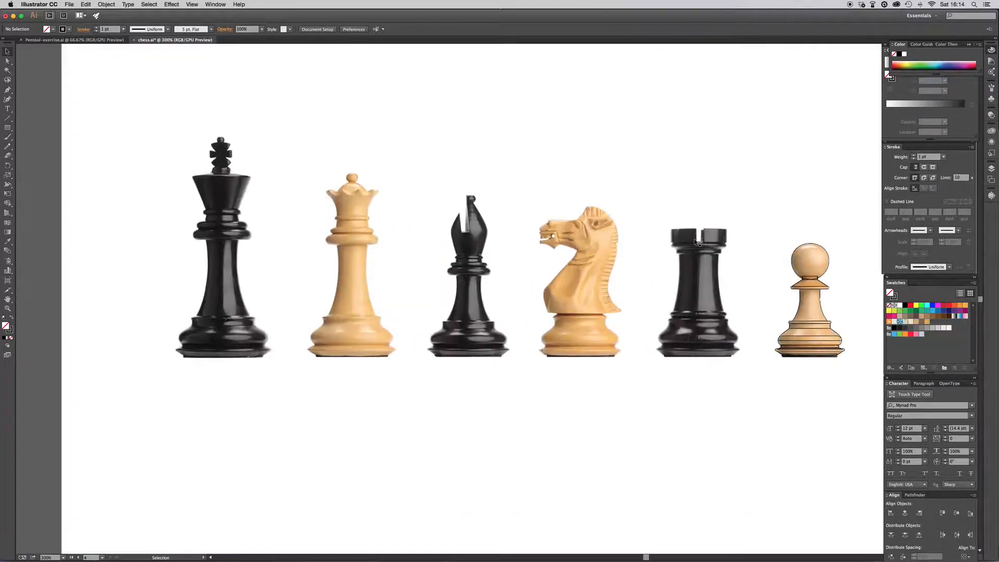
key("space")
left_click_drag(795, 228, 465, 221)
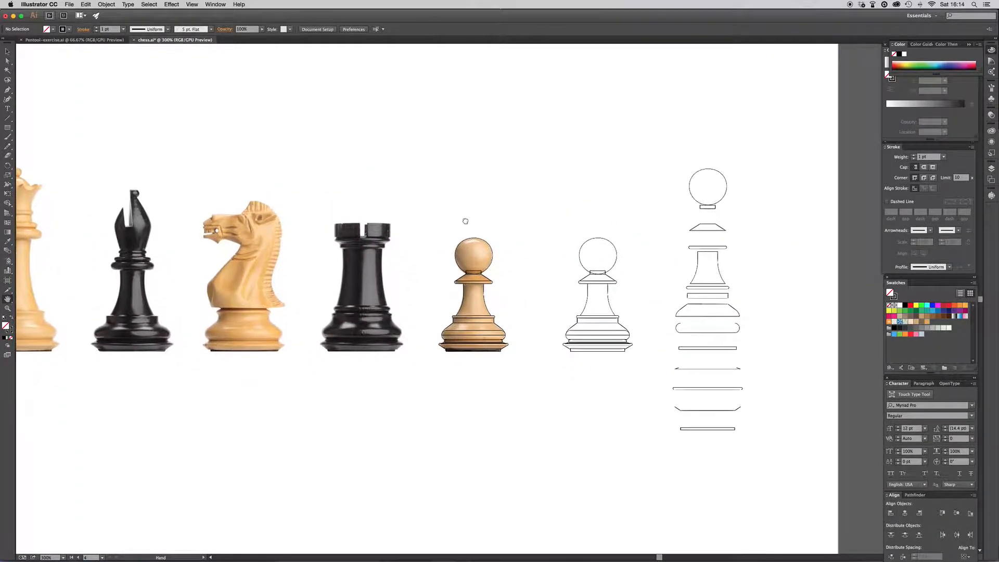
left_click_drag(624, 219, 589, 213)
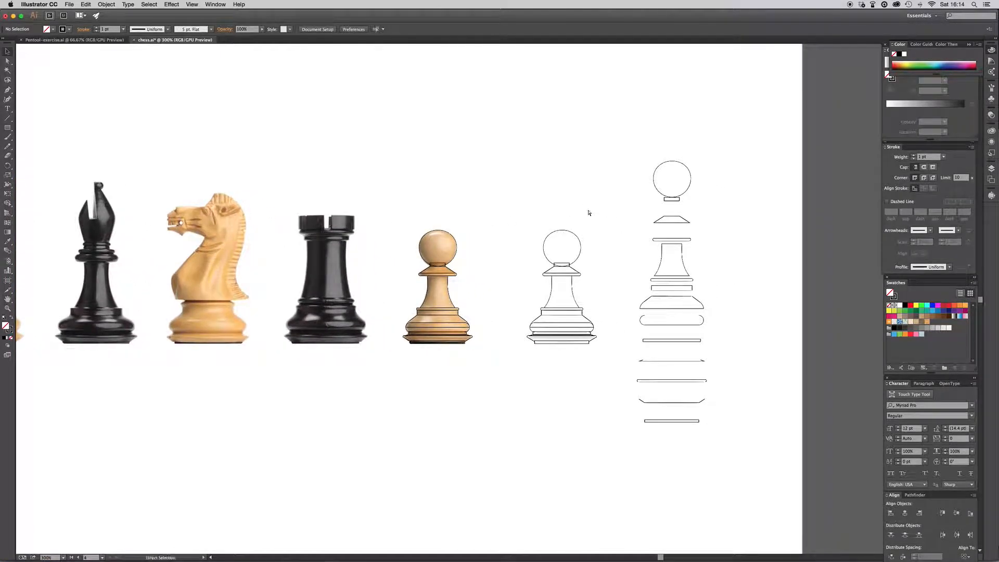
key("super+equal")
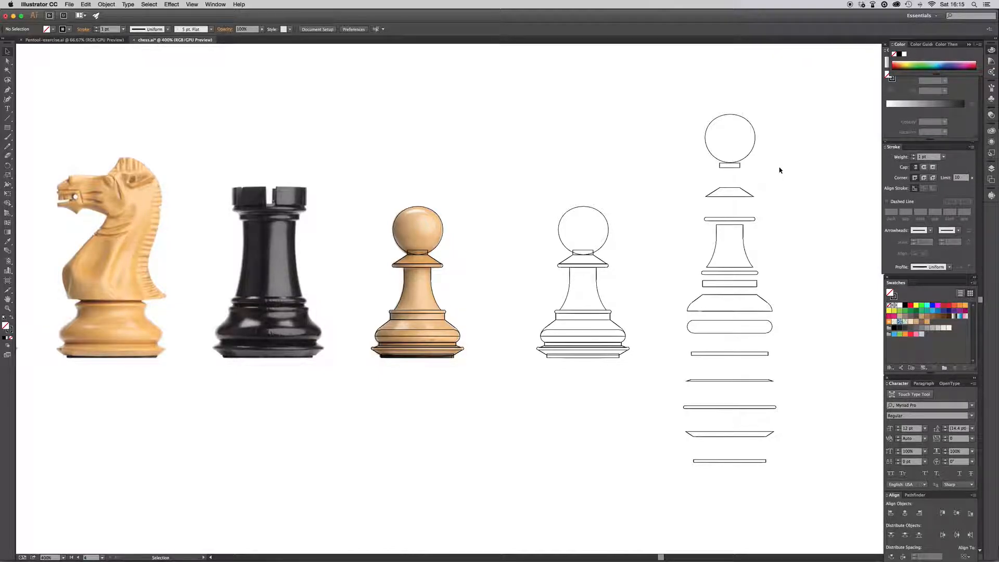
- Place the image chess.jpg on the empty artboard between the circle examples and the chess pieces
key("super+minus")
key("super+minus")
key("super+minus")
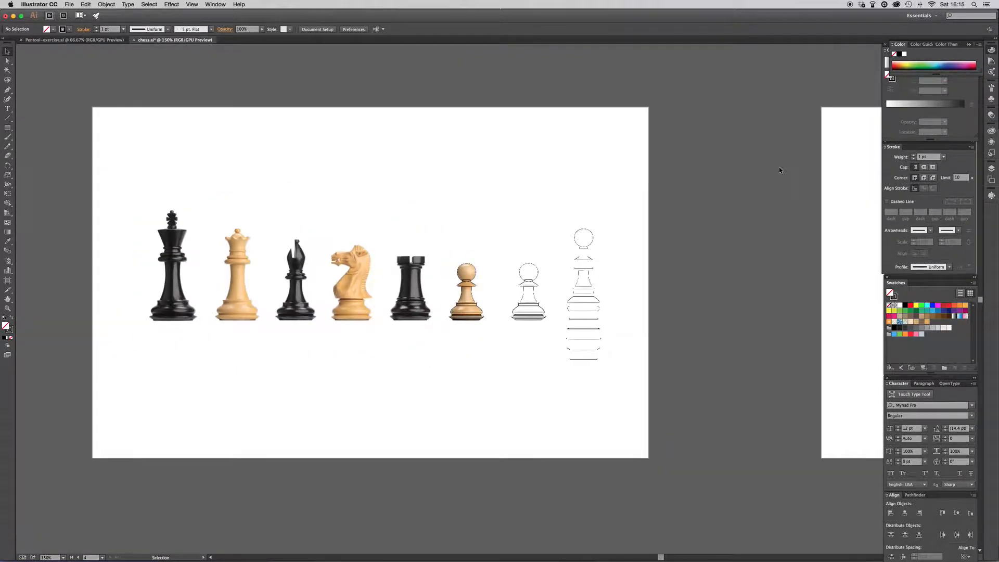
key("space")
left_click_drag(460, 253, 765, 255)
left_click_drag(336, 273, 724, 261)
key("super+plus")
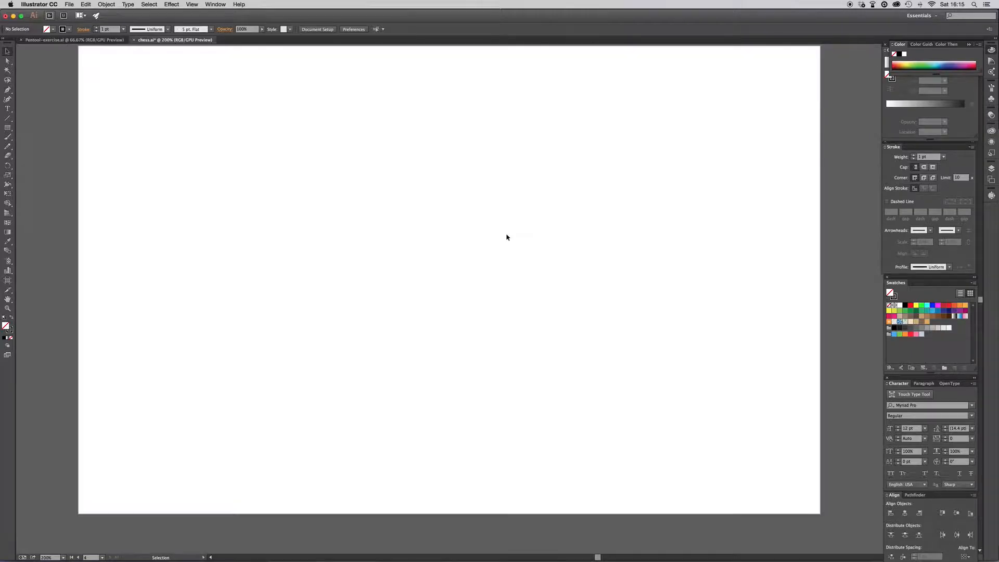
left_click(69, 4)
left_click(111, 127)
left_click(570, 133)
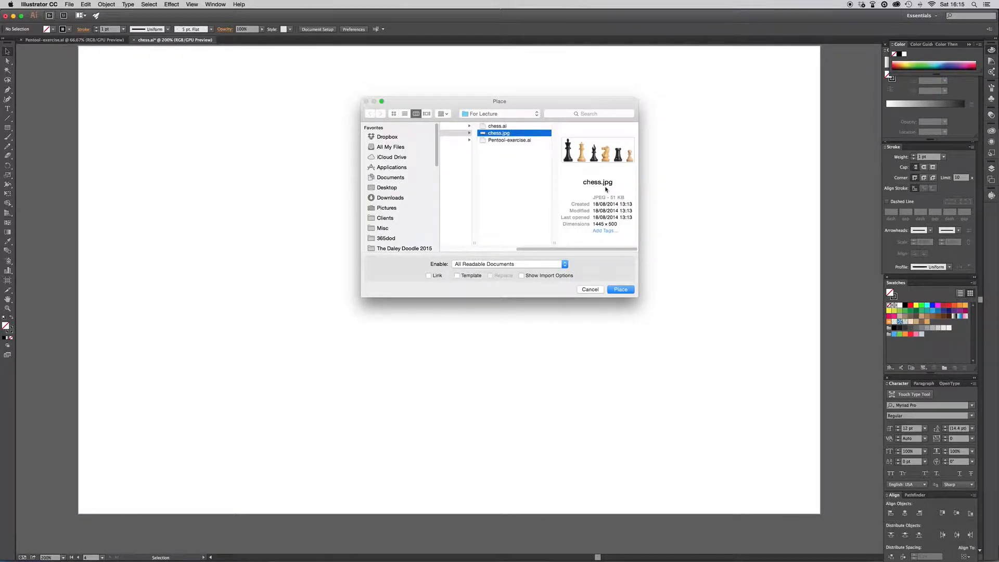
left_click(621, 289)
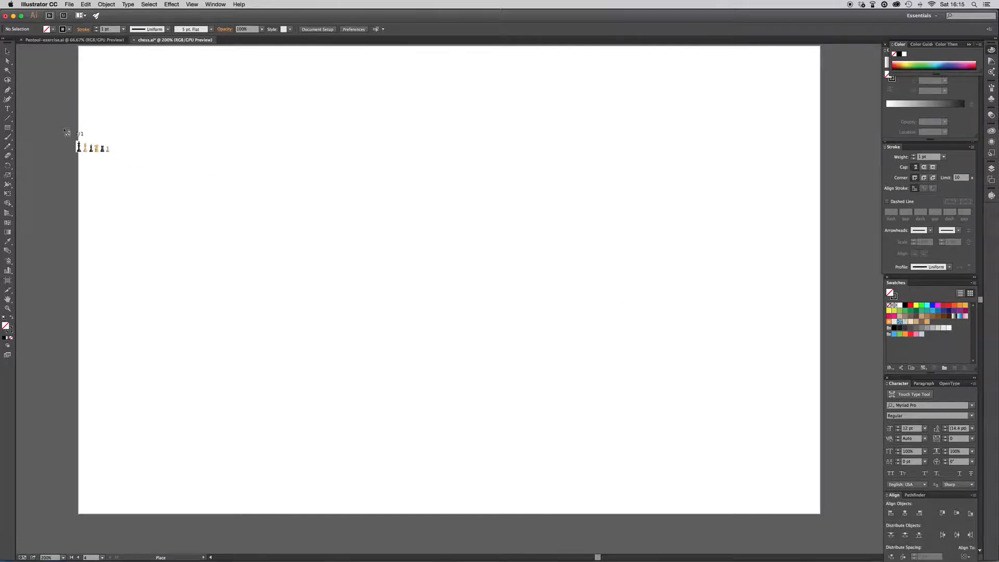
key("super+minus")
key("super+minus")
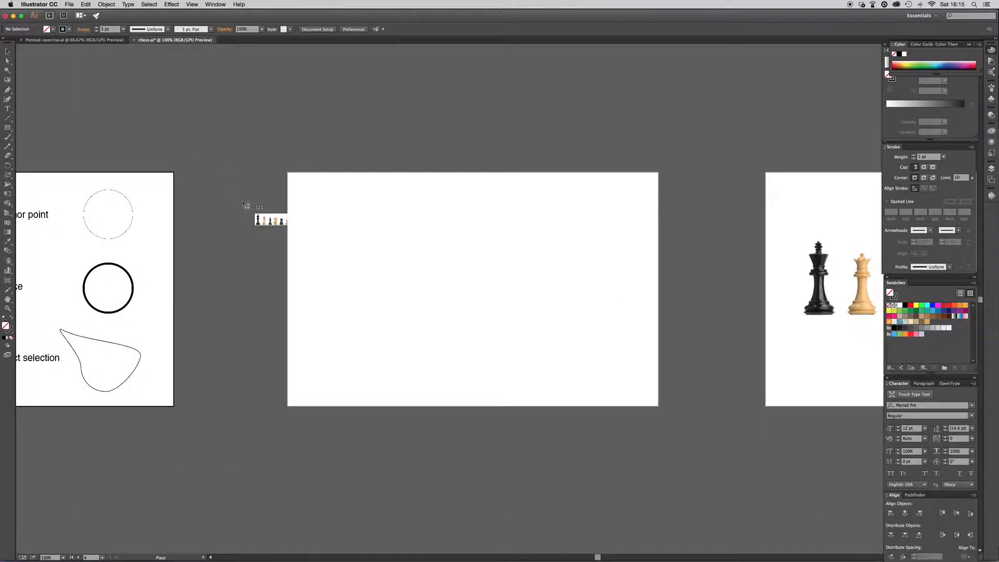
left_click(257, 222)
- Scale the placed chess image down to about 232 px high, position it centrally on the artboard, and deselect it
left_click_drag(479, 292, 431, 259)
left_click_drag(773, 191, 670, 243)
left_click_drag(560, 280, 545, 282)
left_click(550, 221)
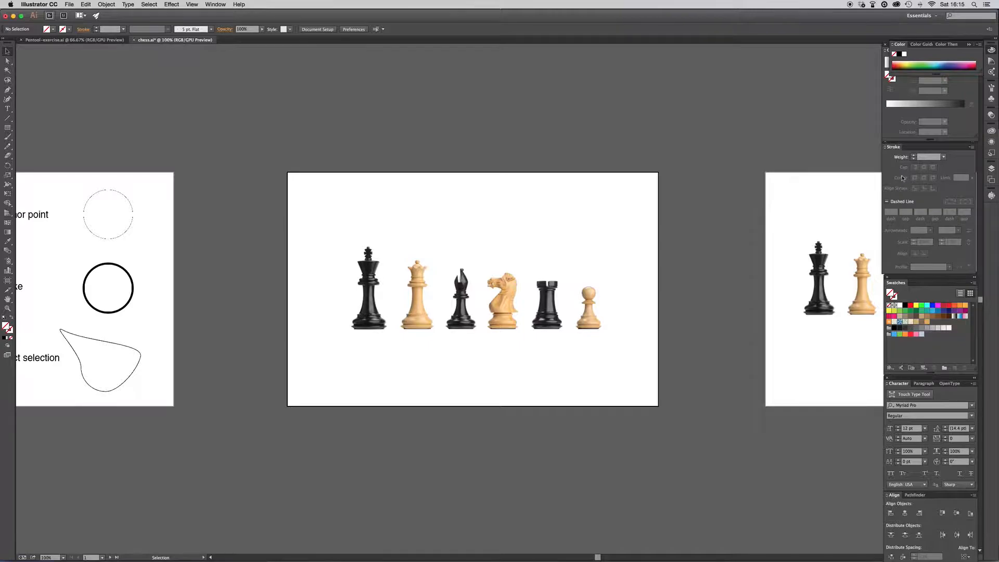
- Show the document's layers and check where the Layers panel is listed among the available windows
left_click(993, 168)
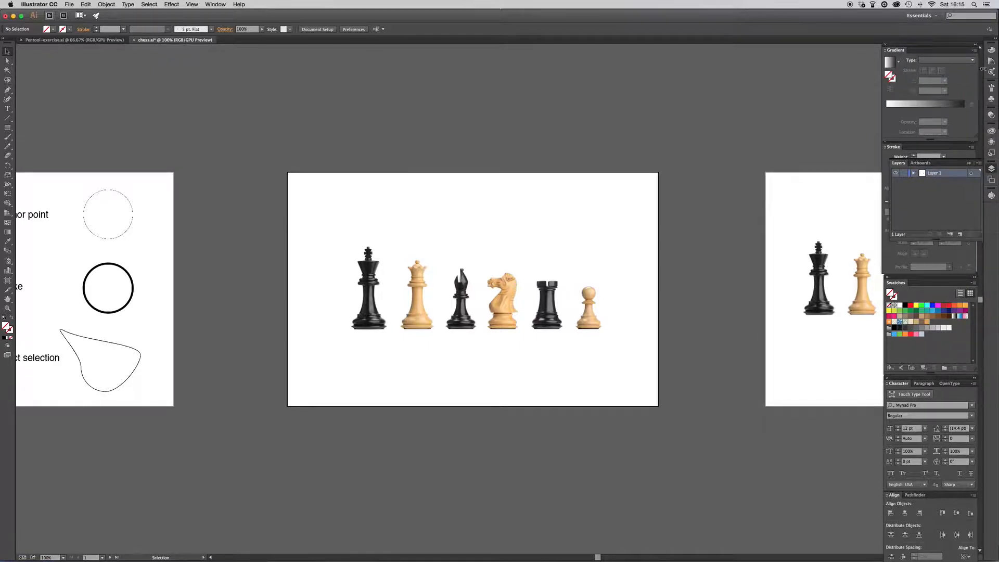
left_click(216, 5)
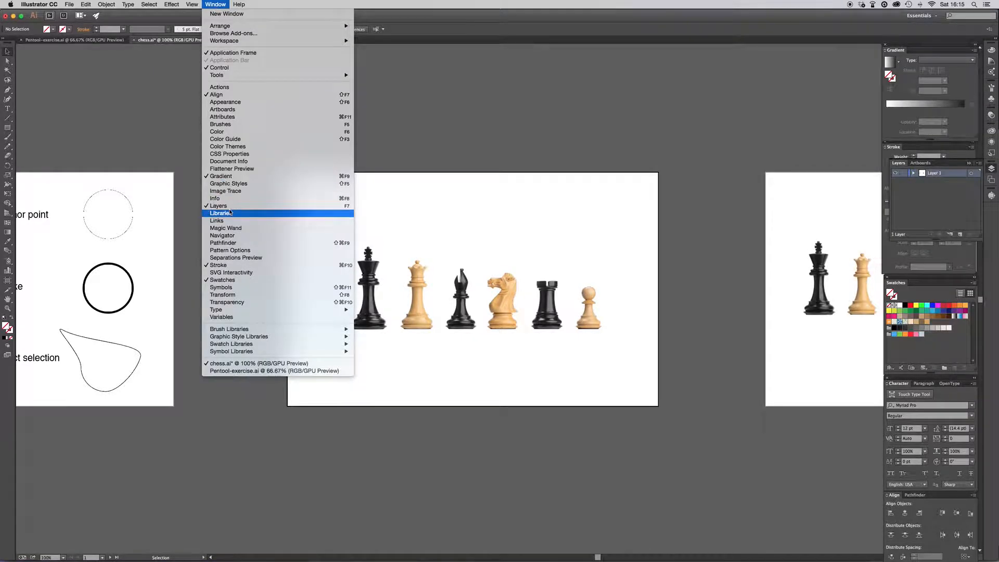
left_click(212, 5)
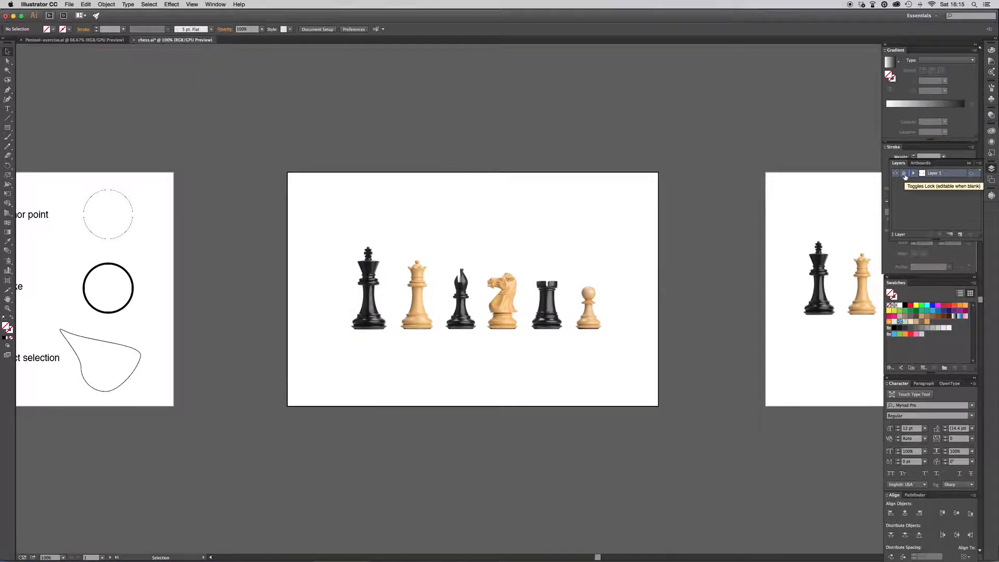
- Set the opacity of the placed chess image to 20% and clear the selection
left_click(546, 318)
left_click(261, 28)
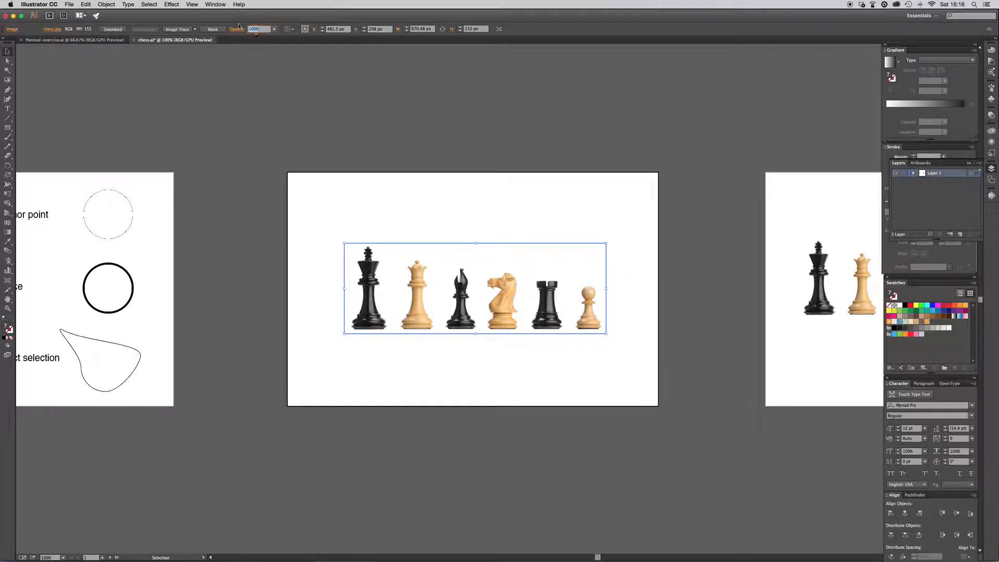
type("20")
key("Return")
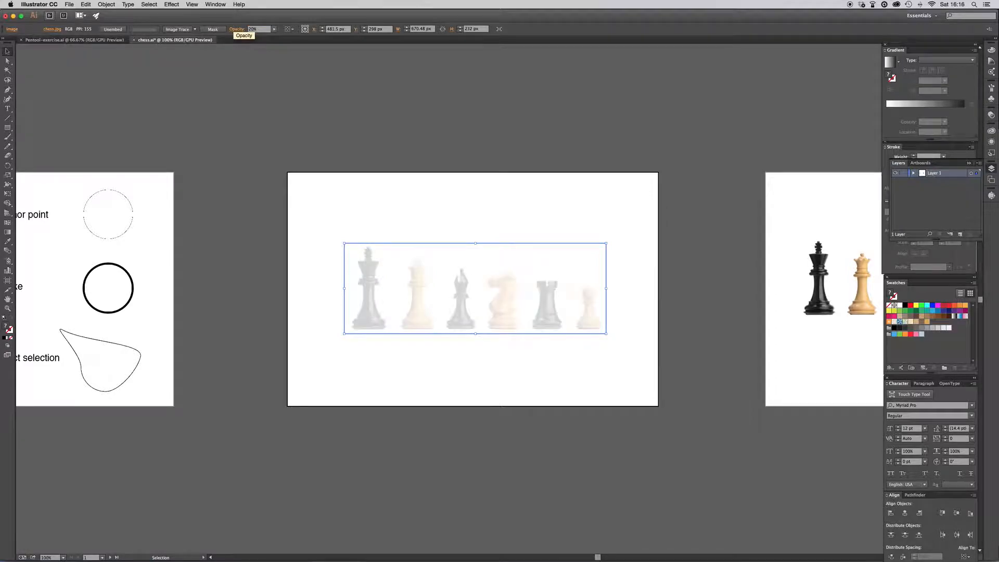
left_click(407, 175)
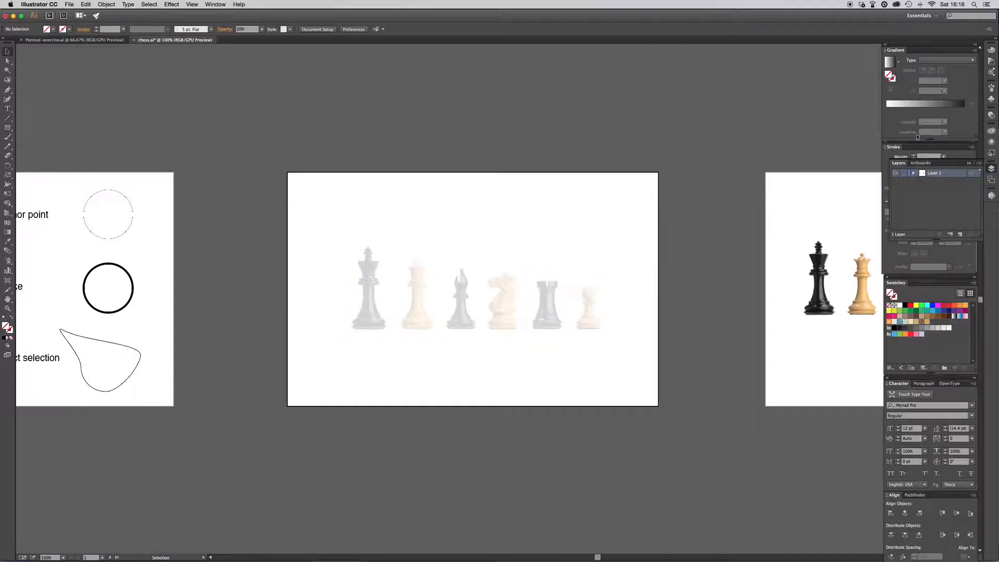
- Lock Layer 1 with the chess image and add a new layer above it
left_click(905, 173)
left_click(960, 234)
- Set up the Ellipse tool for tracing the pawn, with no fill and a 0.5 pt black stroke
key("super+equal")
key("super+equal")
key("super+equal")
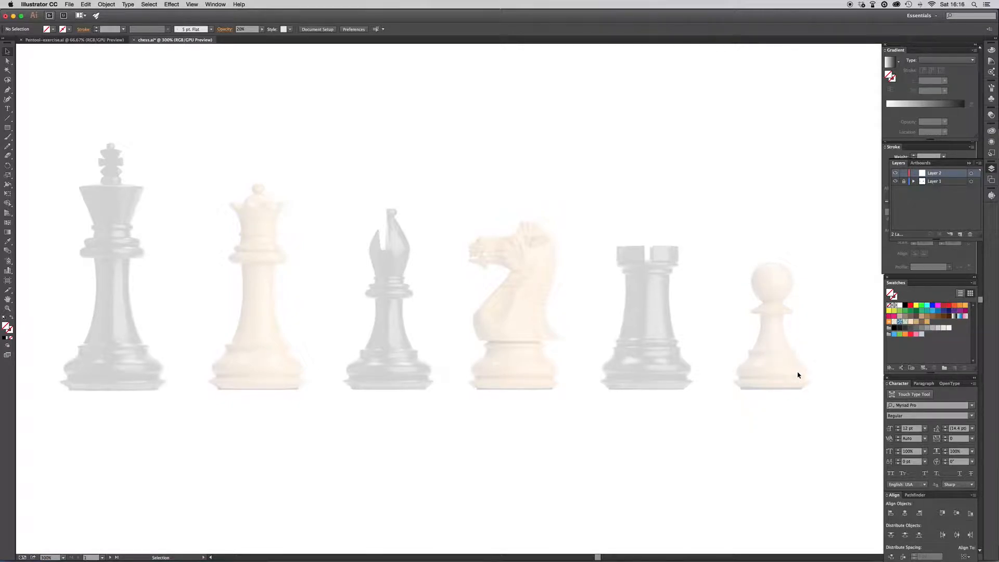
key("super+equal")
key("super+equal")
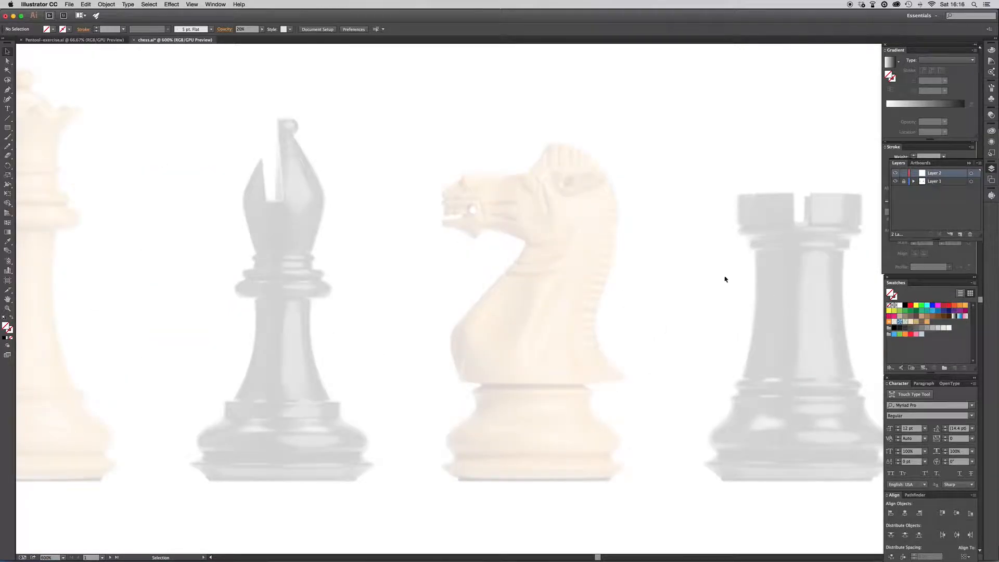
key("space")
left_click_drag(814, 284, 484, 275)
left_click_drag(643, 275, 364, 273)
left_click_drag(536, 311, 552, 290)
key("super+equal")
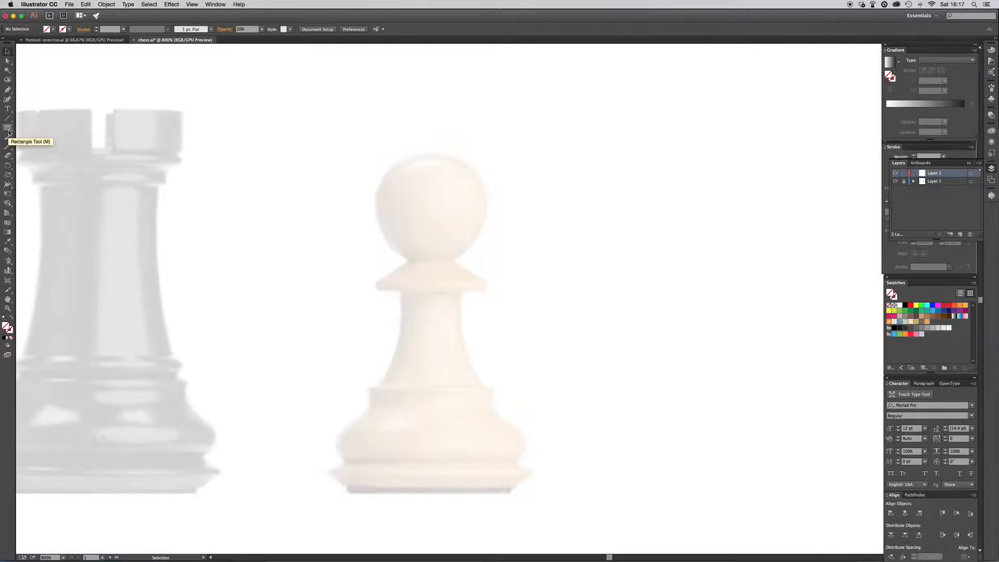
left_click_drag(9, 133, 42, 149)
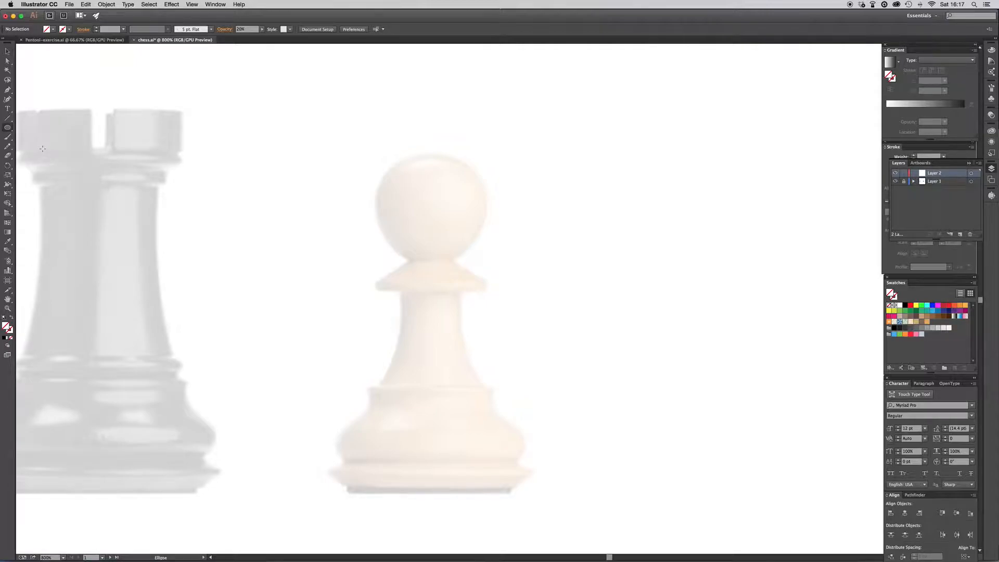
left_click(4, 318)
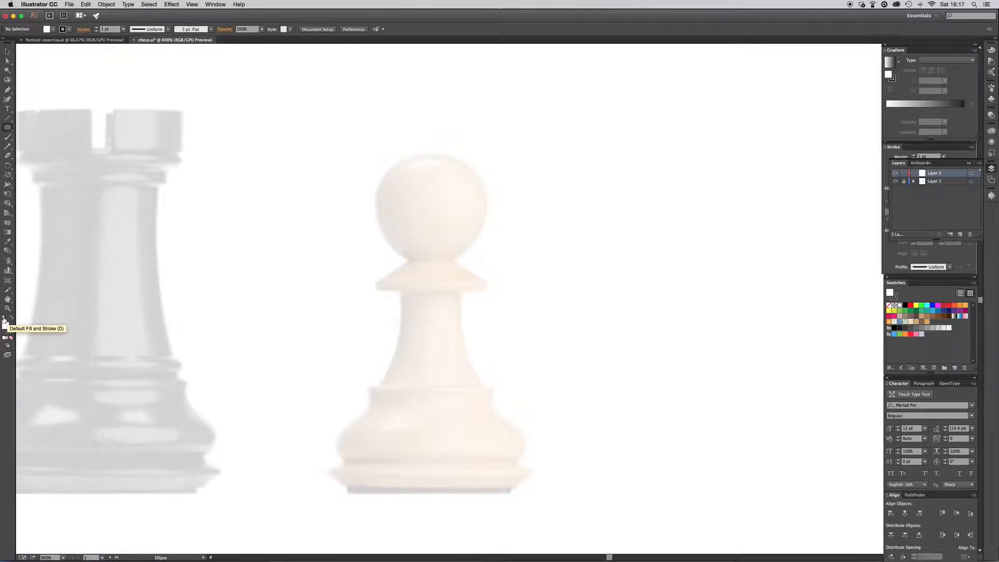
left_click(11, 339)
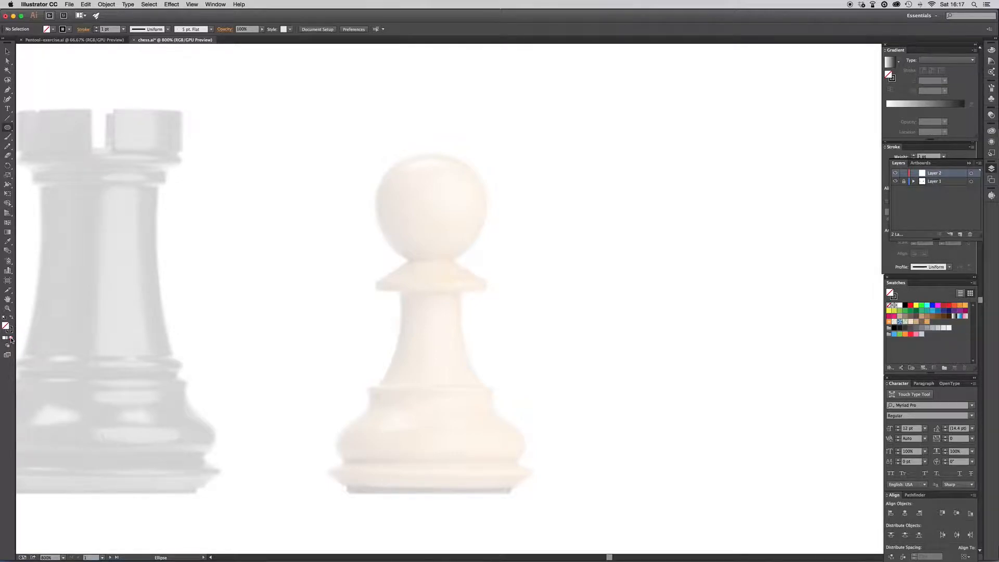
left_click(9, 330)
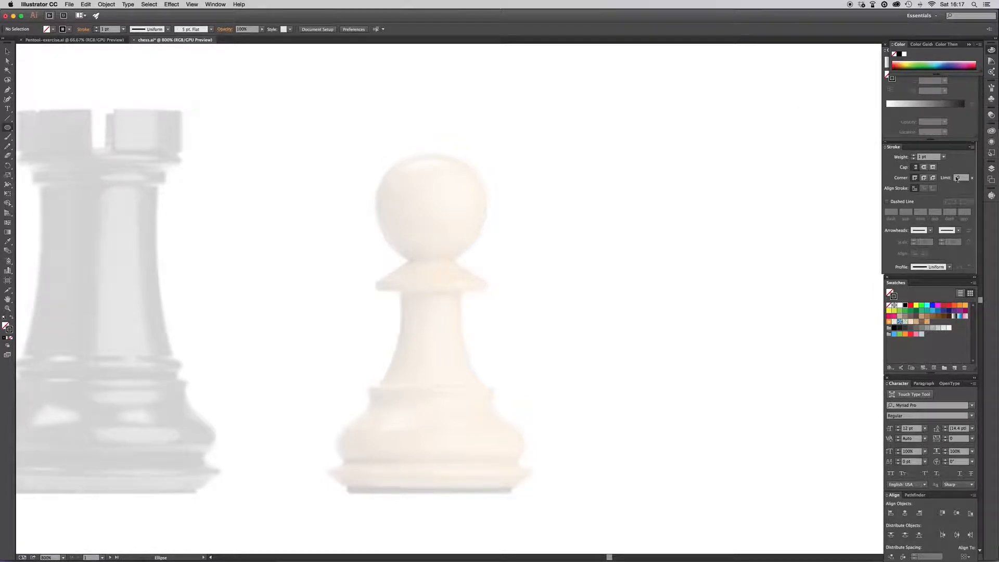
left_click(944, 157)
left_click(955, 174)
- Turn on Smart Guides, draw a circle about 36.5 px across over the pawn's head and align it horizontally with the head
left_click(192, 5)
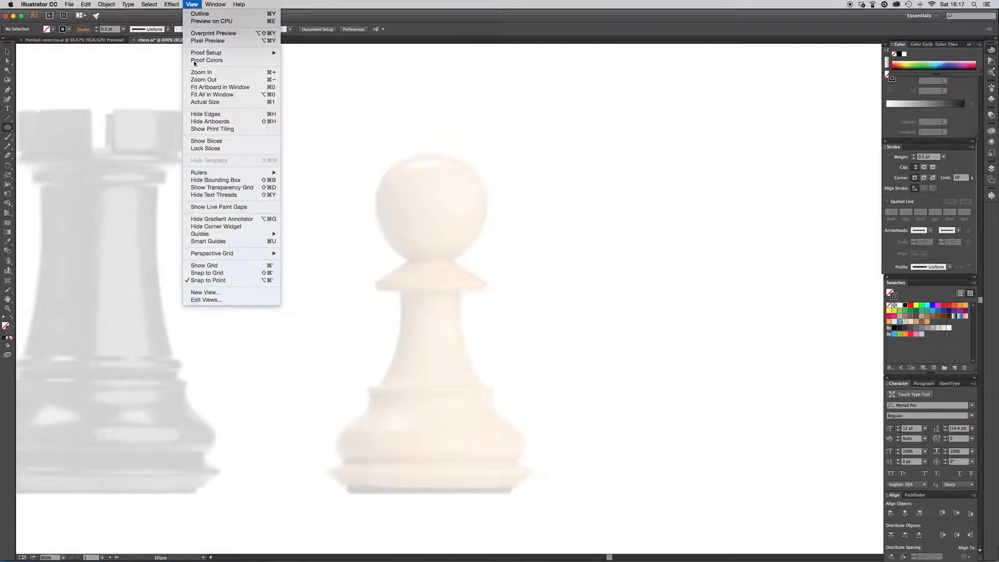
left_click(234, 242)
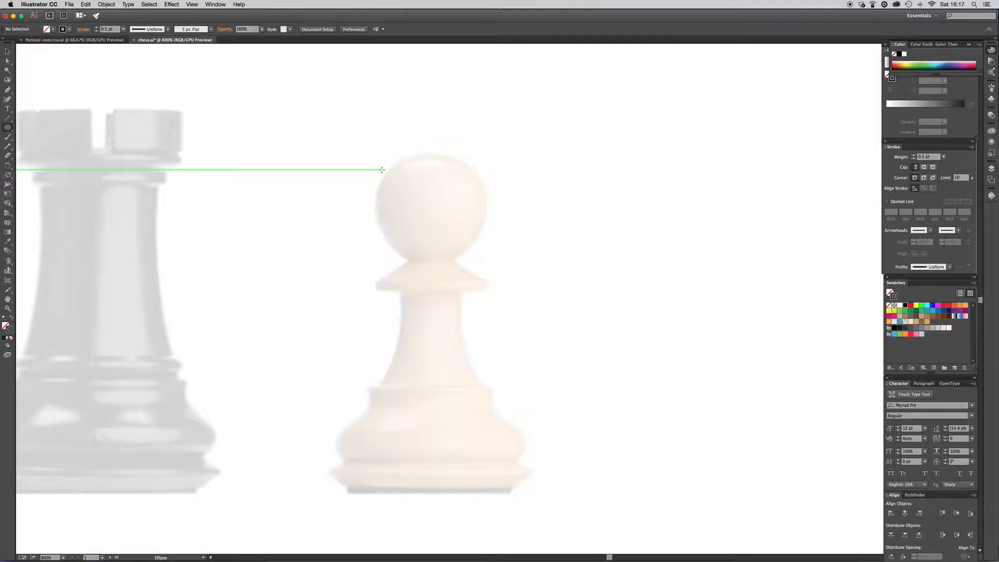
left_click_drag(372, 148, 487, 252)
key("v")
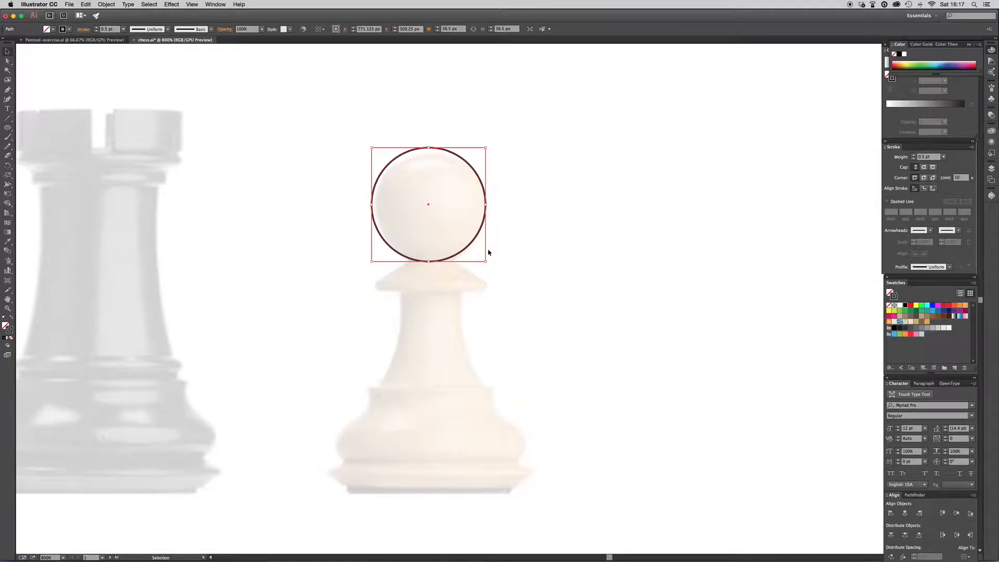
left_click(487, 237)
left_click_drag(482, 184, 486, 183)
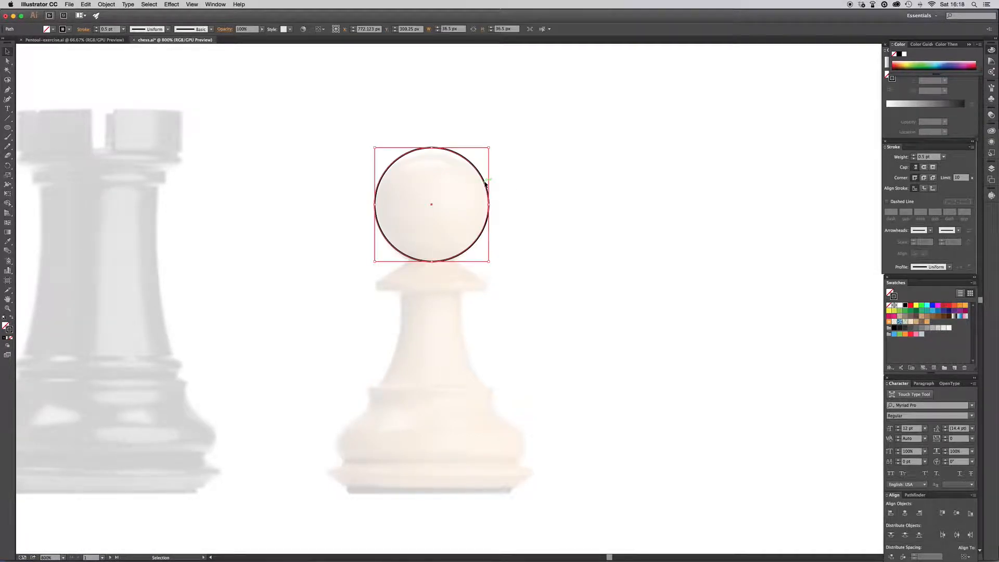
left_click(527, 164)
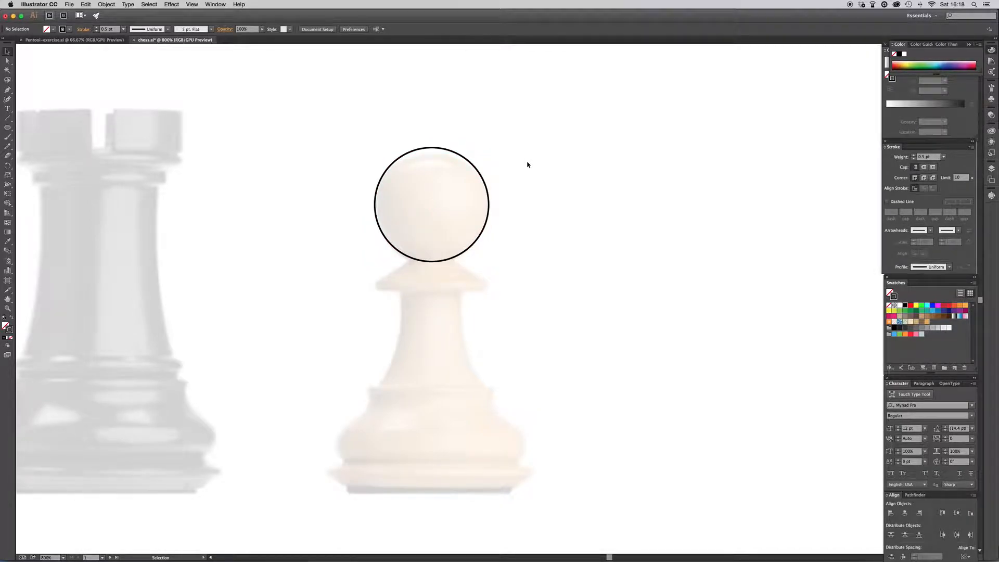
- Reshape the circle to fit the pawn's head by lowering its top anchor point and adjusting its bottom anchor point
key("super+equal")
key("space")
left_click_drag(527, 164, 609, 332)
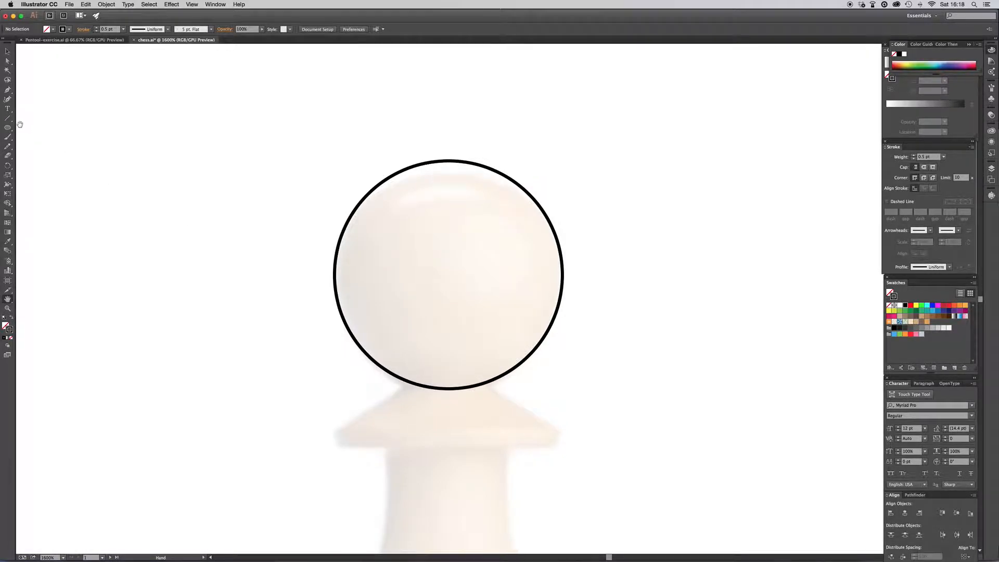
left_click(7, 62)
left_click(418, 166)
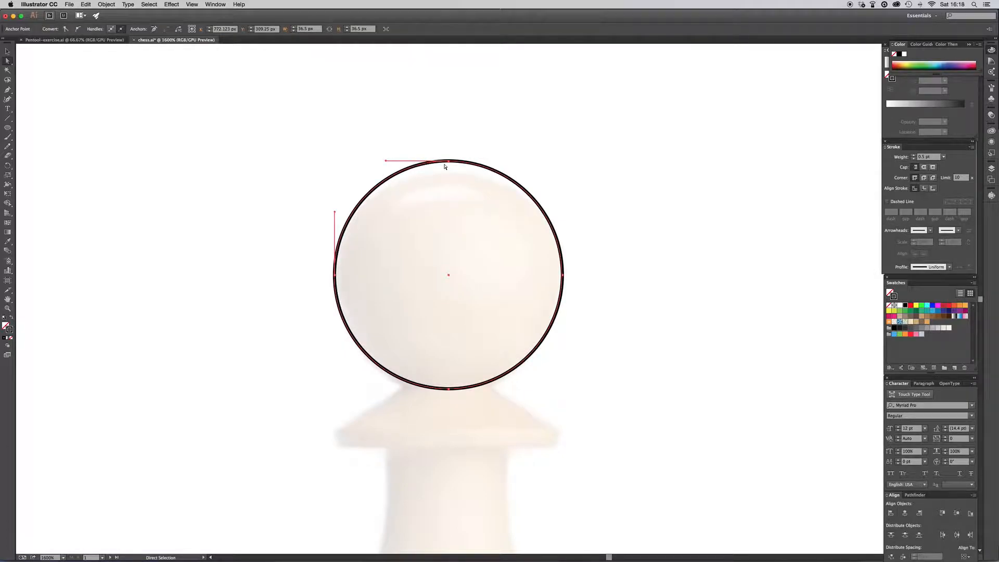
left_click_drag(448, 163, 448, 176)
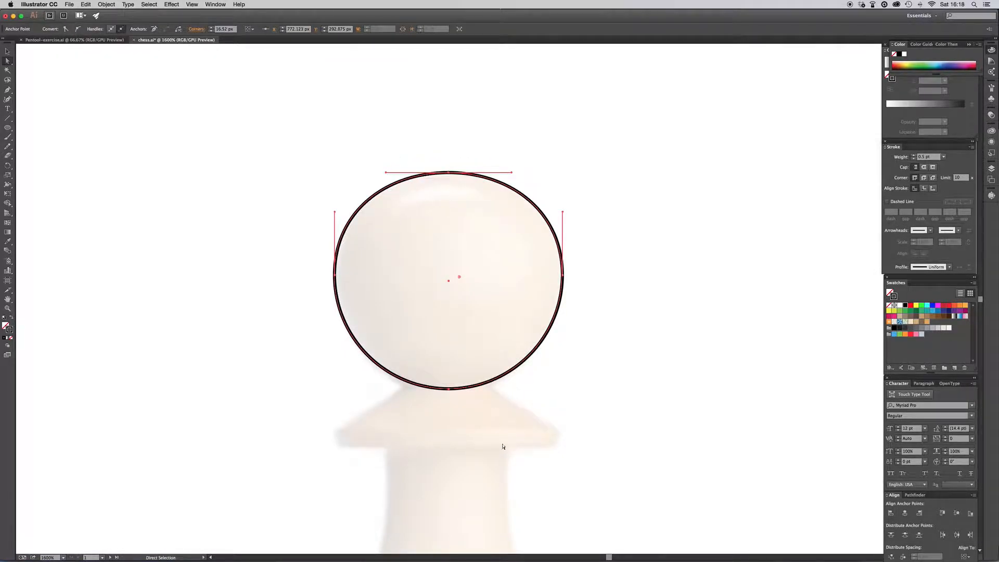
left_click(448, 388)
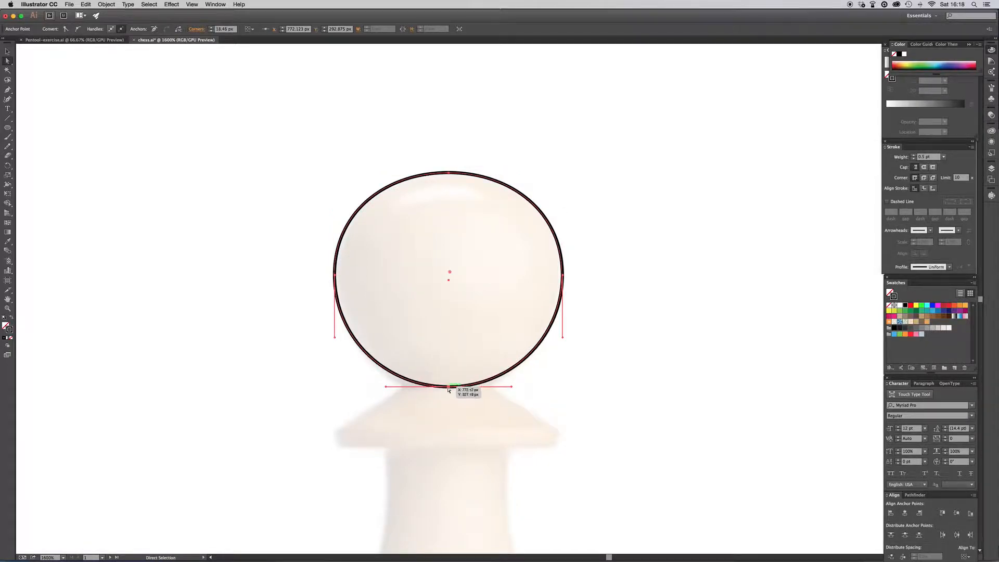
left_click_drag(448, 389, 449, 392)
left_click(617, 302)
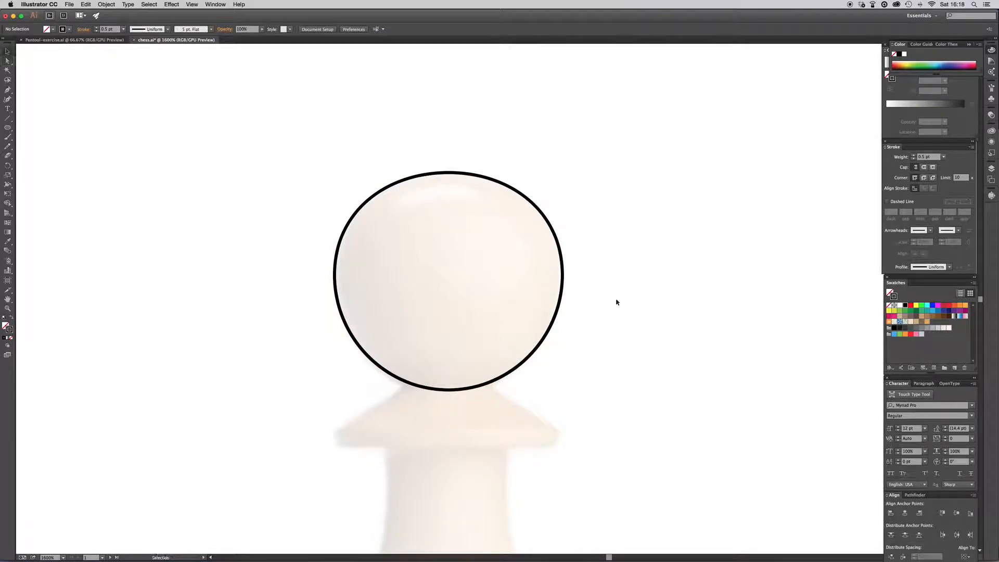
- Draw a thin rectangle for the pawn's neck across the lower end of the head outline and deselect it
key("v")
key("super+minus")
key("super+minus")
key("super+minus")
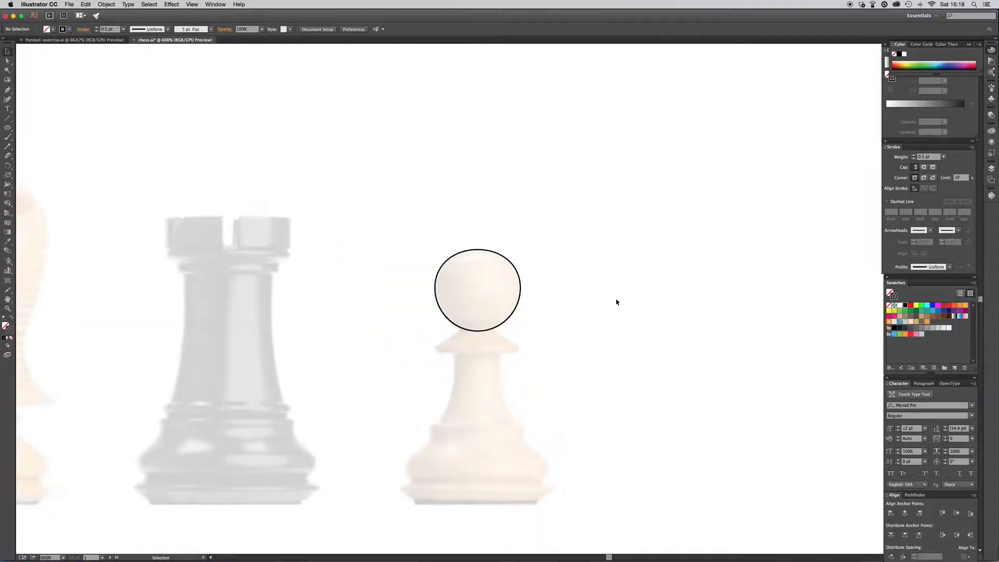
key("super+plus")
key("super+plus")
key("super+plus")
key("super+plus")
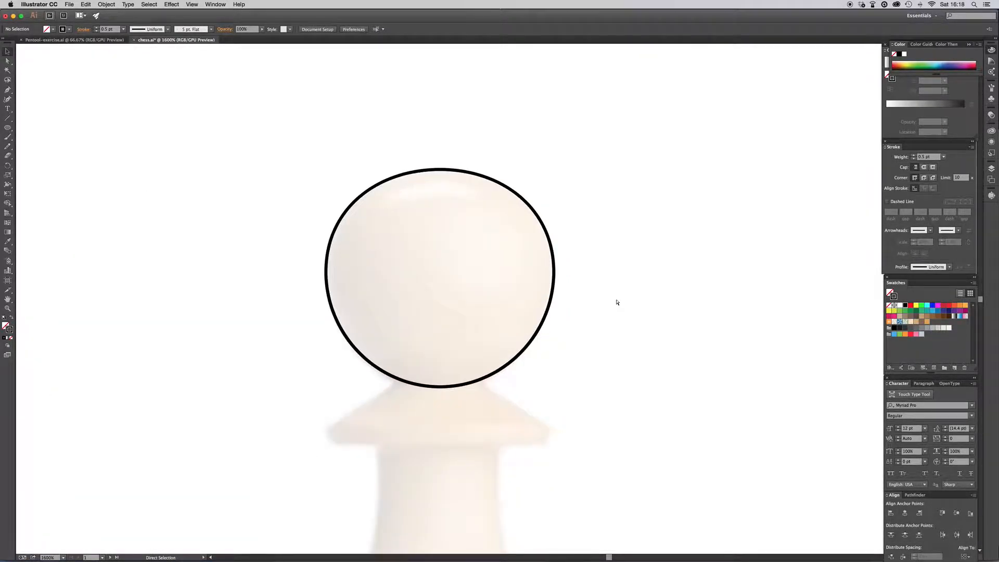
key("space")
left_click_drag(518, 313, 495, 178)
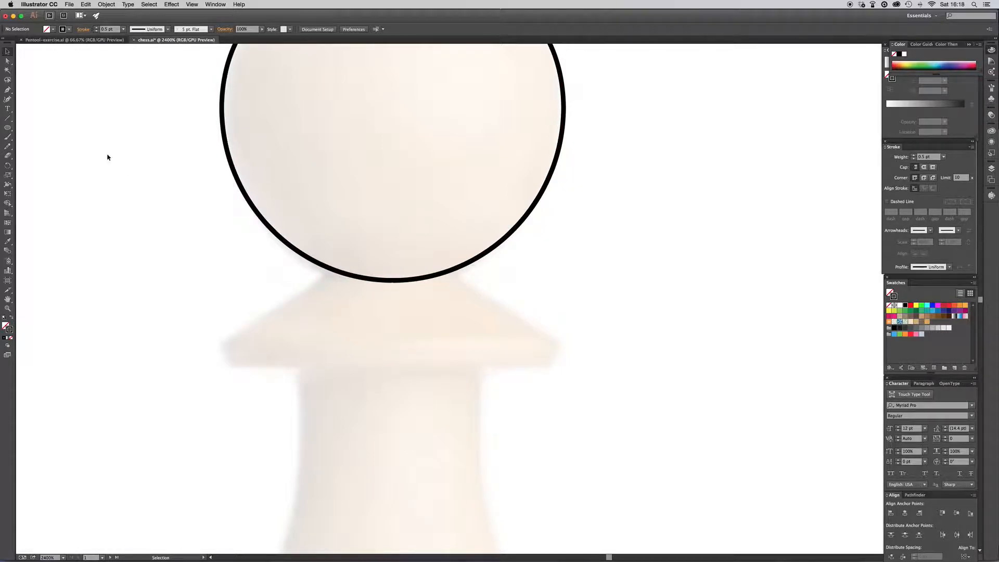
left_click_drag(8, 128, 39, 130)
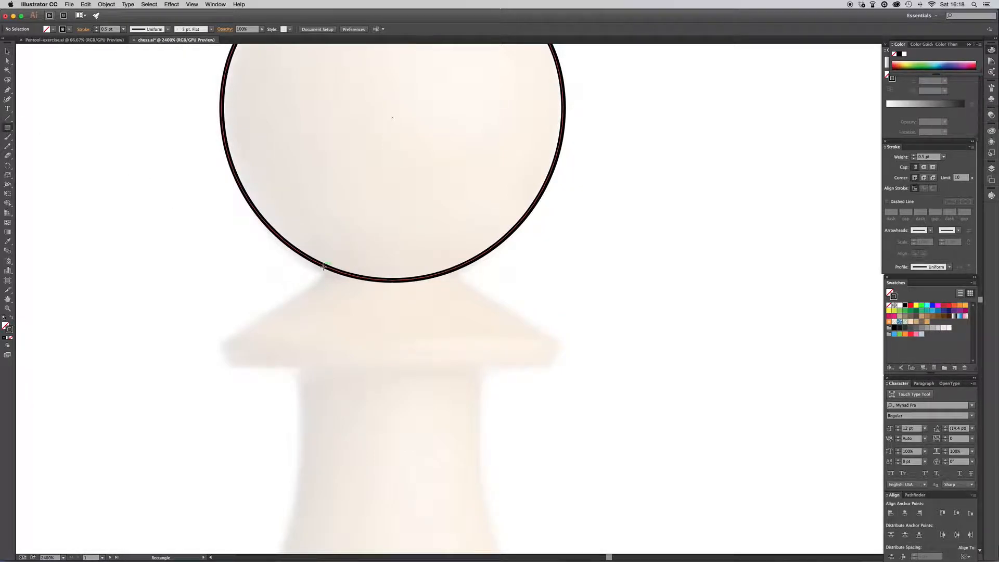
left_click_drag(323, 266, 460, 281)
key("v")
left_click(580, 252)
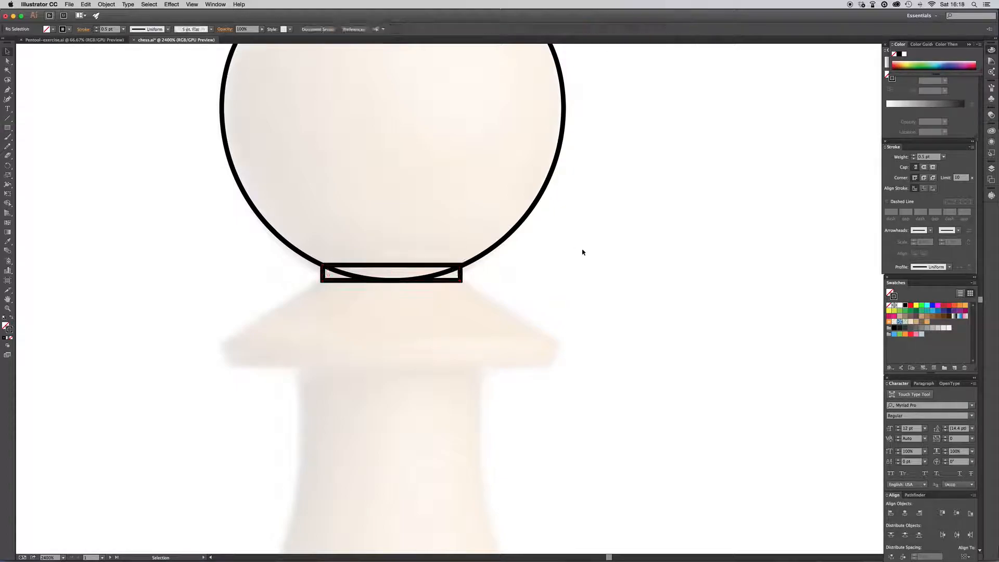
- Draw a rectangle about 35.4 by 6.6 px over the pawn's sloping collar, directly beneath the neck rectangle
scroll(606, 240, "down", 5)
scroll(607, 240, "up", 5)
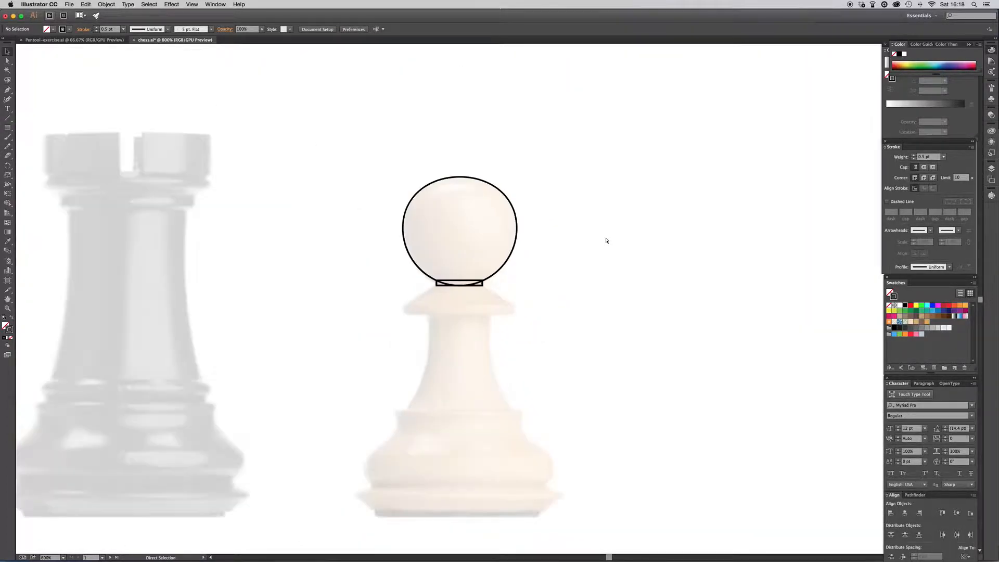
key("super+equal")
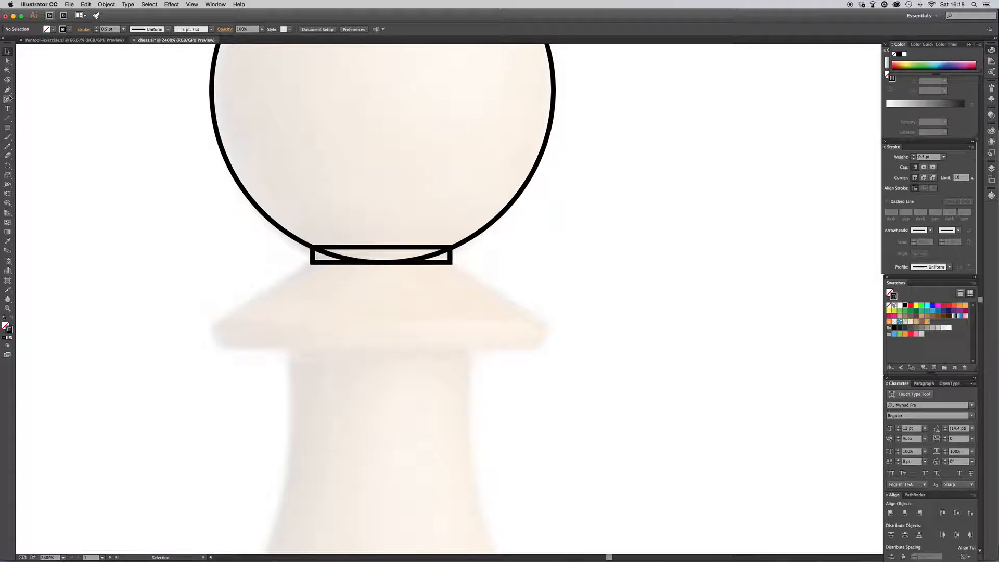
left_click(7, 126)
mouse_move(215, 324)
left_mouse_down()
mouse_move(461, 286)
mouse_move(552, 269)
mouse_move(547, 262)
left_mouse_up()
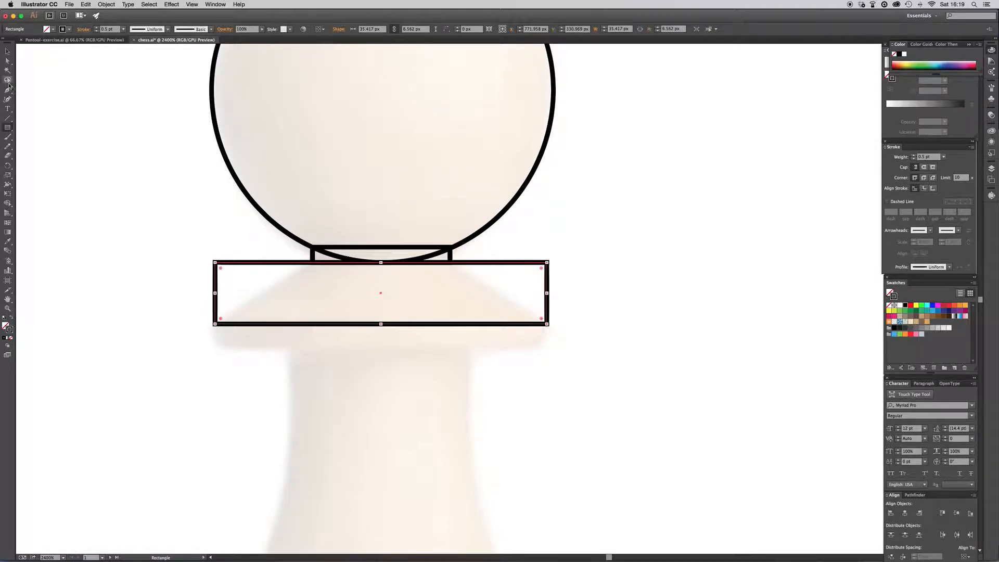
- Move the collar rectangle's two upper corners inward to the neck rectangle's lower corners to form a trapezoid
left_click(8, 61)
left_click_drag(231, 272, 210, 258)
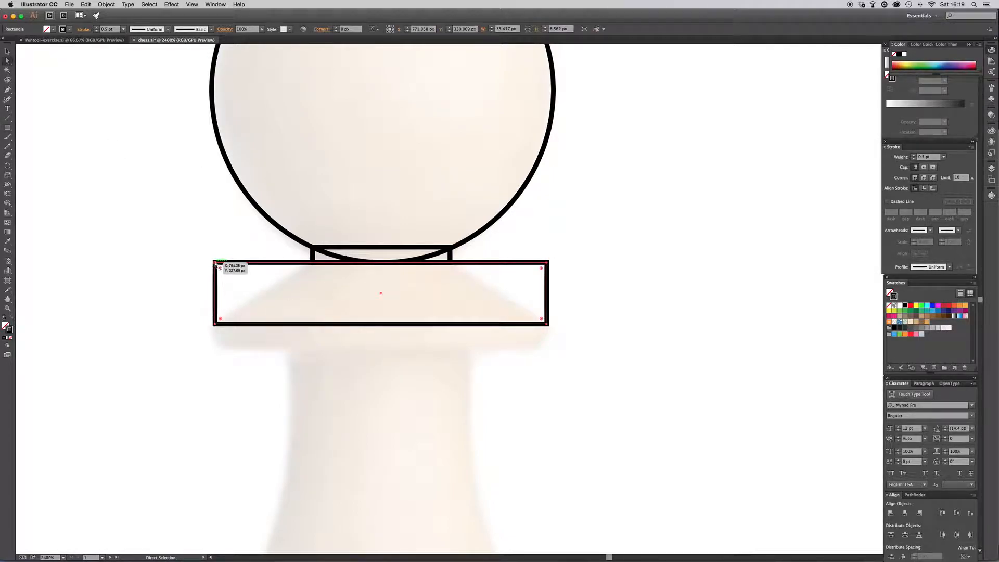
key("Right")
key("Right")
key("Right")
key("Right")
key("Right")
key("Right")
key("Right")
key("Right")
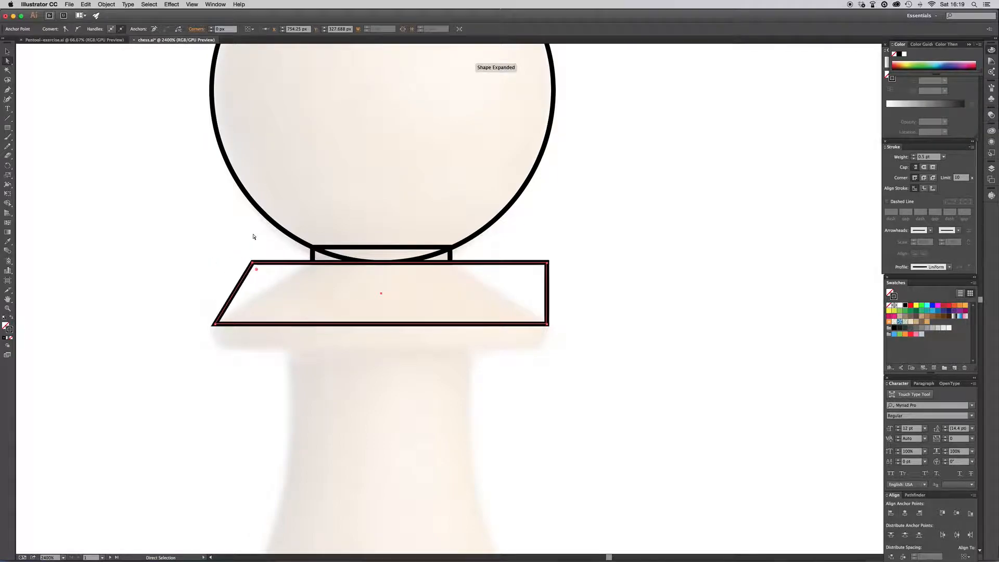
key("Right")
key("Left")
left_click_drag(310, 263, 312, 264)
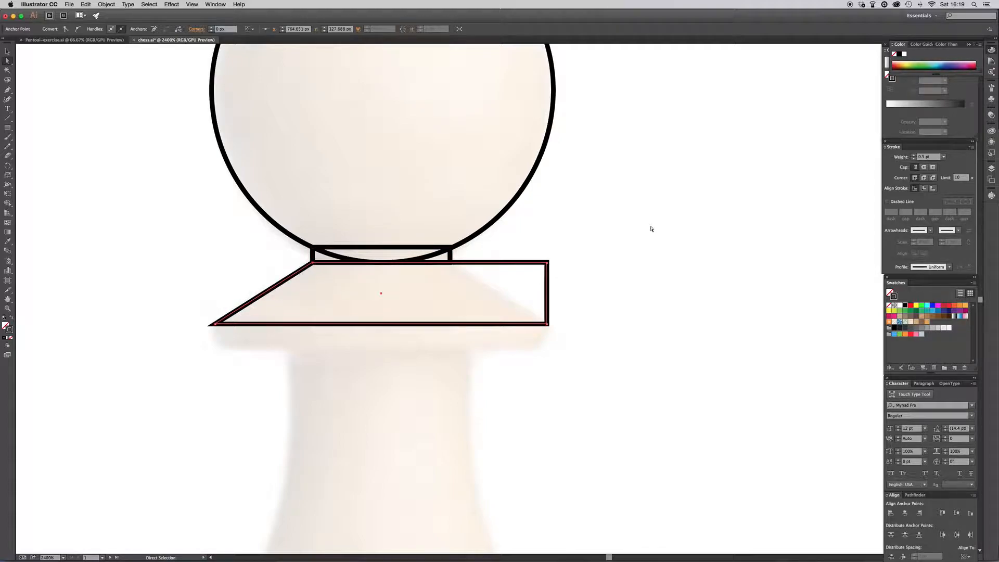
left_click(650, 226)
left_click_drag(548, 264, 450, 264)
left_click(535, 252)
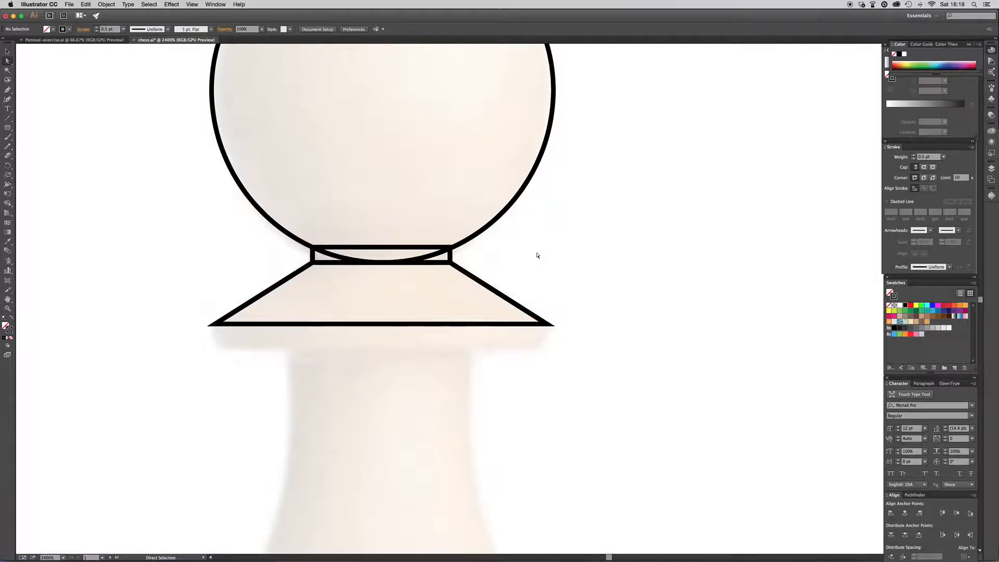
- Take the Pen tool with the pawn's untraced body below the collar in view
key("super+minus")
key("super+minus")
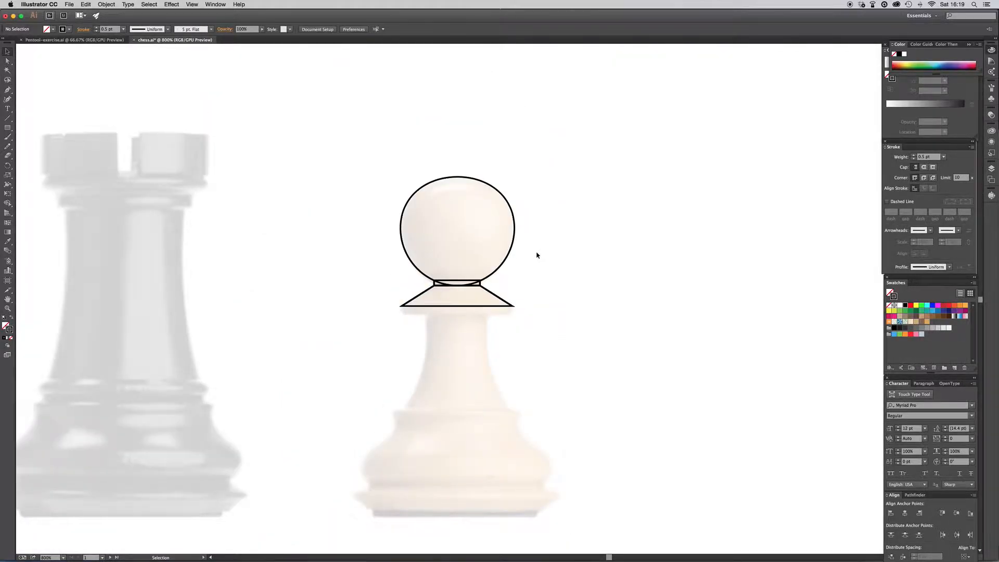
key("super+plus")
key("super+plus")
key("super+plus")
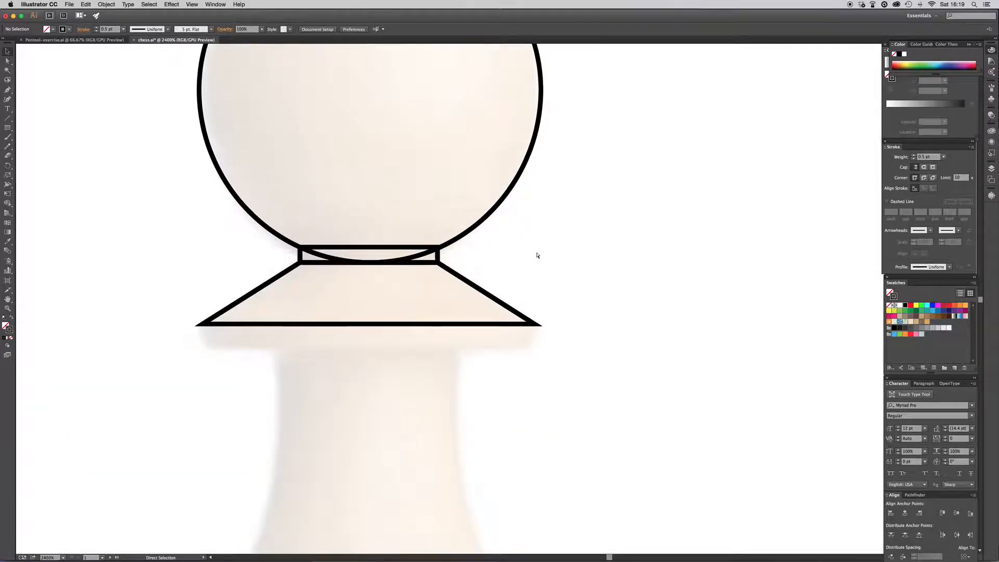
key("super+minus")
key("space")
left_click_drag(535, 253, 520, 193)
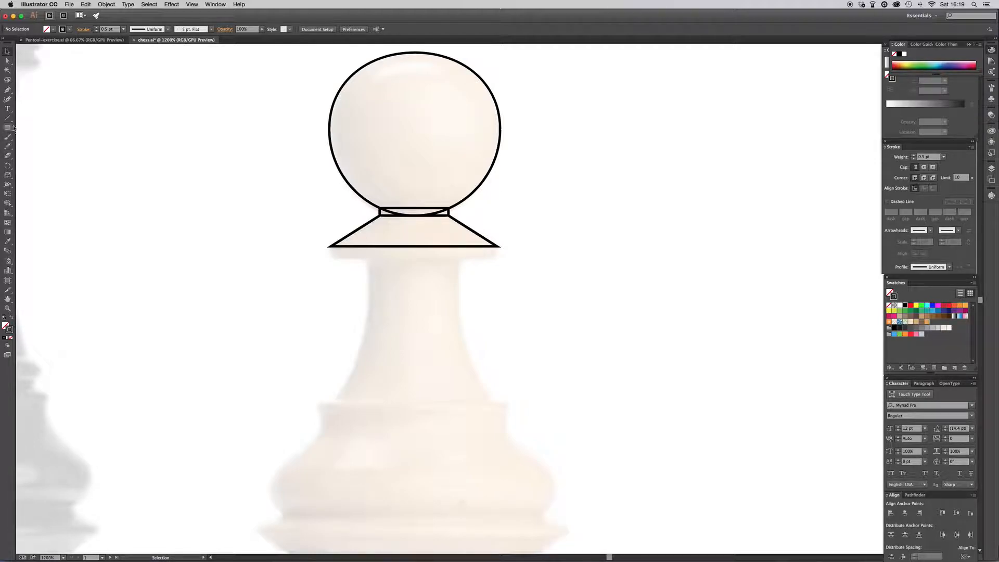
left_click(7, 90)
- Switch to the Pentool-exercise.ai document and look over its exercises for straight lines, curves and corner points
left_click(89, 40)
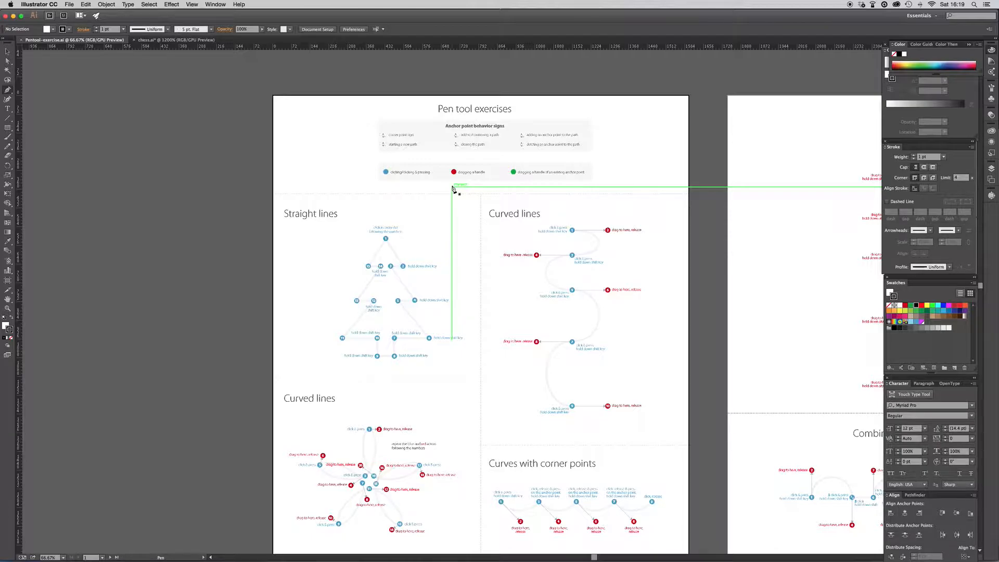
key("space")
left_click_drag(676, 263, 357, 214)
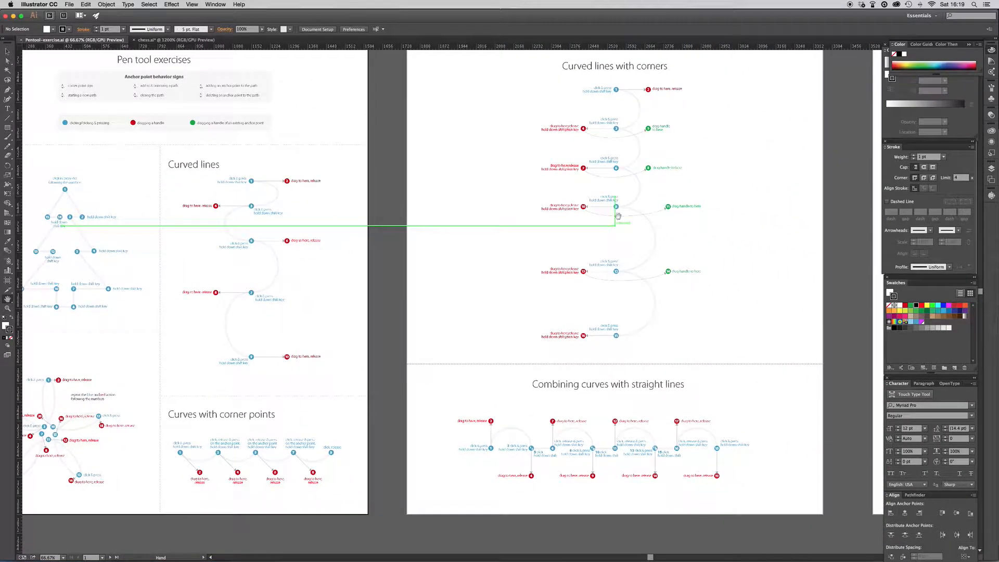
left_click_drag(604, 215, 349, 252)
left_click_drag(718, 272, 551, 276)
left_click_drag(270, 282, 734, 279)
left_click_drag(328, 281, 618, 273)
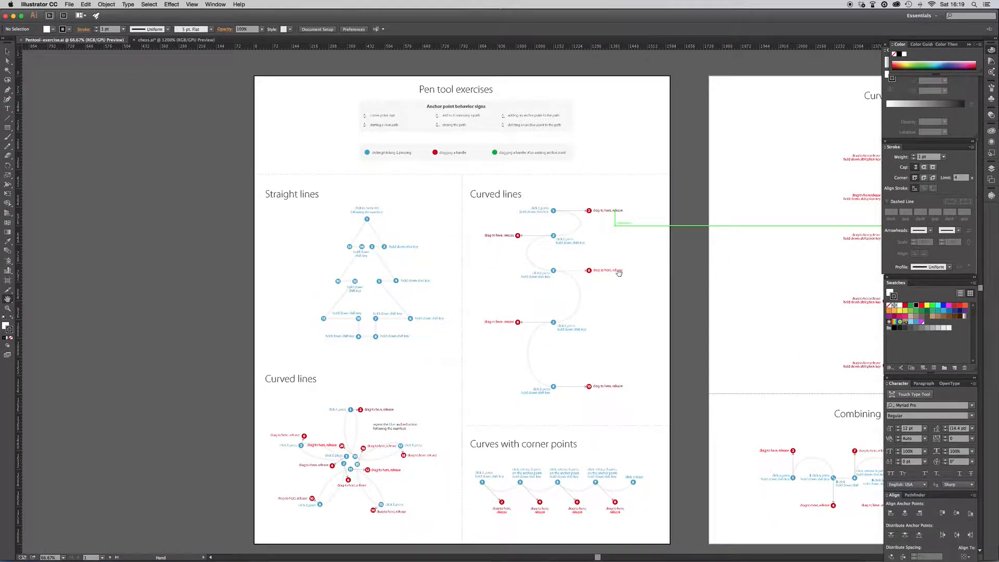
- Take the Pen tool at the Straight lines tree exercise and set the fill to none
key("super+equal")
key("super+equal")
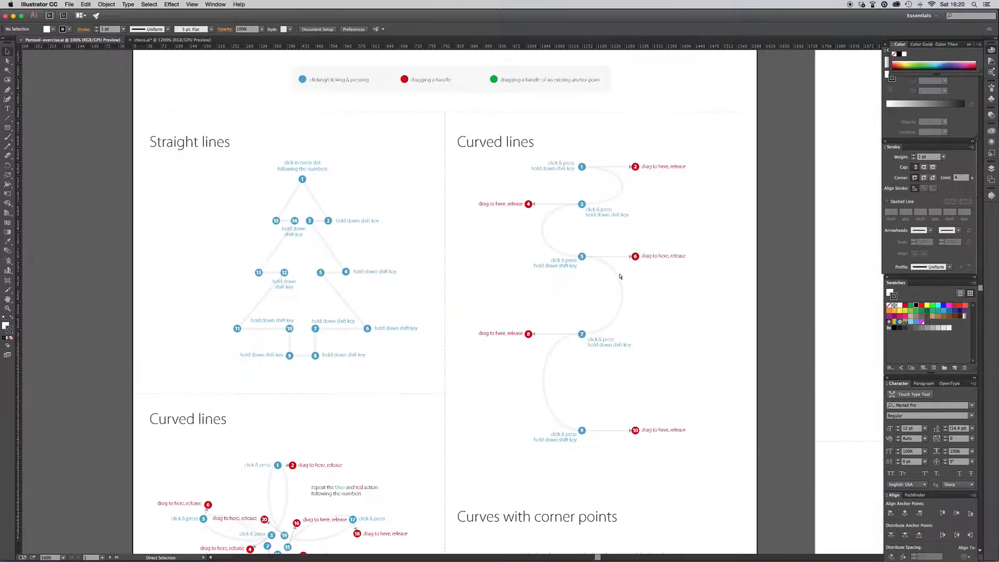
key("h")
left_click_drag(404, 167, 495, 224)
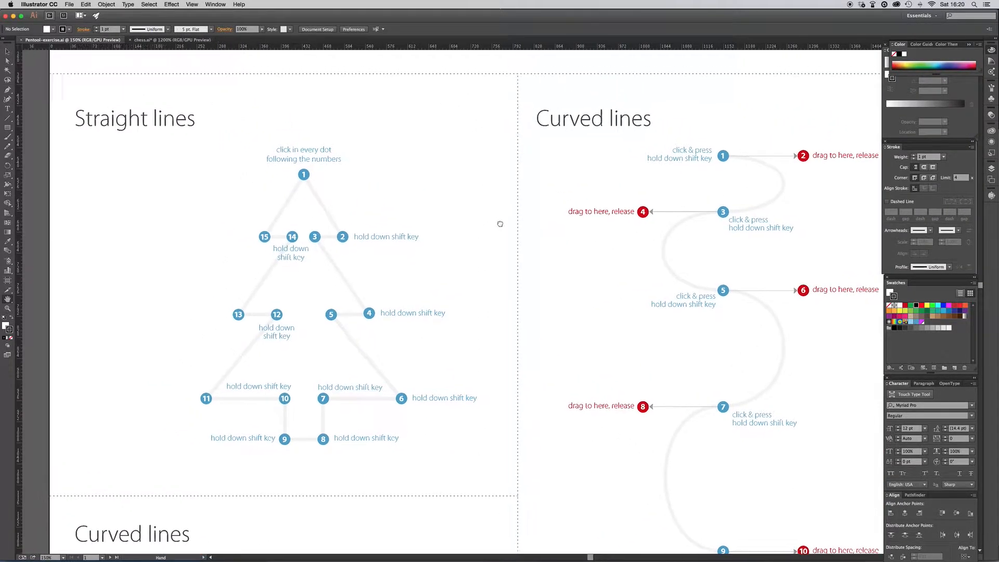
key("v")
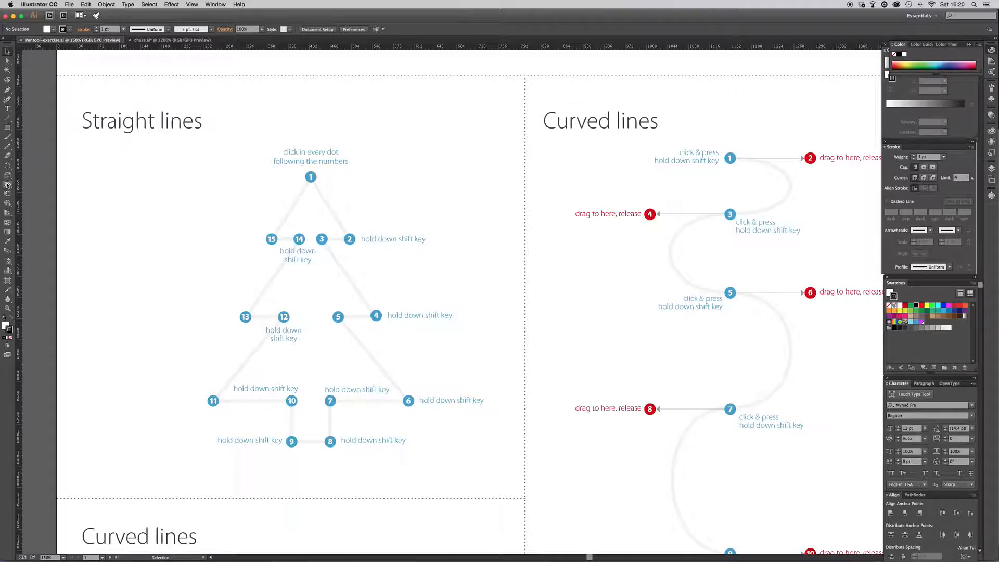
left_click(7, 89)
left_click(10, 337)
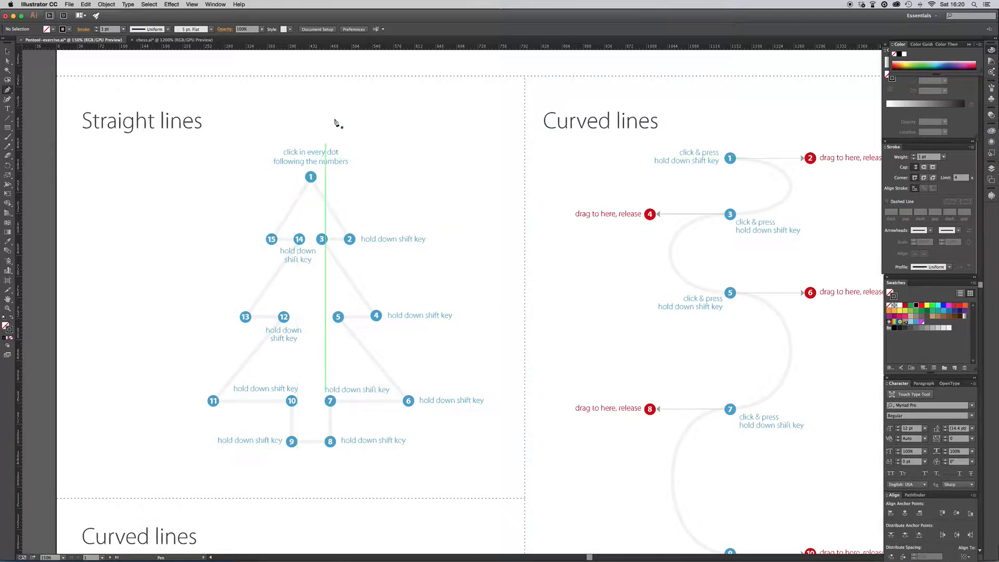
- Draw a horizontal straight line and a separate U-shaped curve as practice paths beside the tree, and delete both
left_click(302, 108)
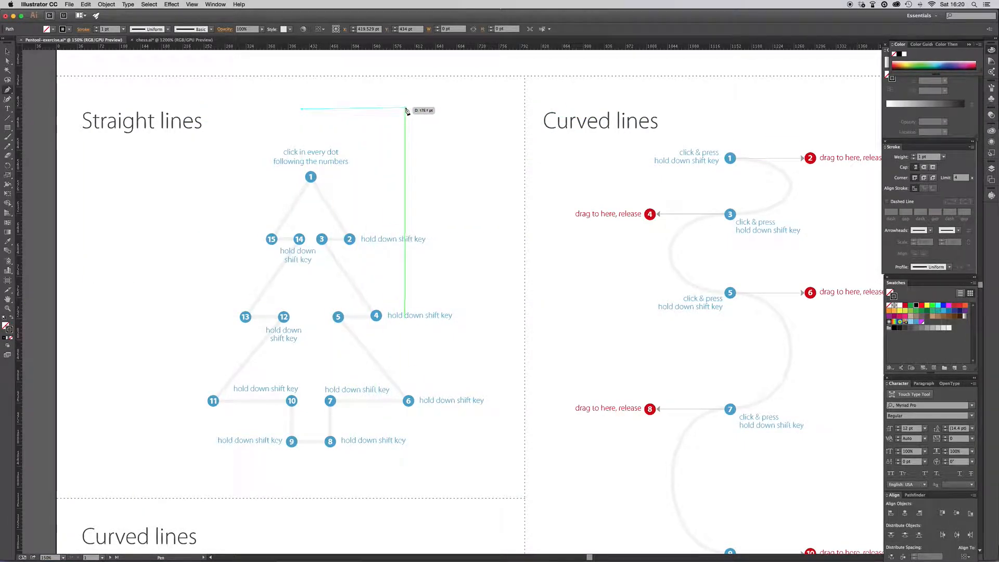
left_click(410, 109)
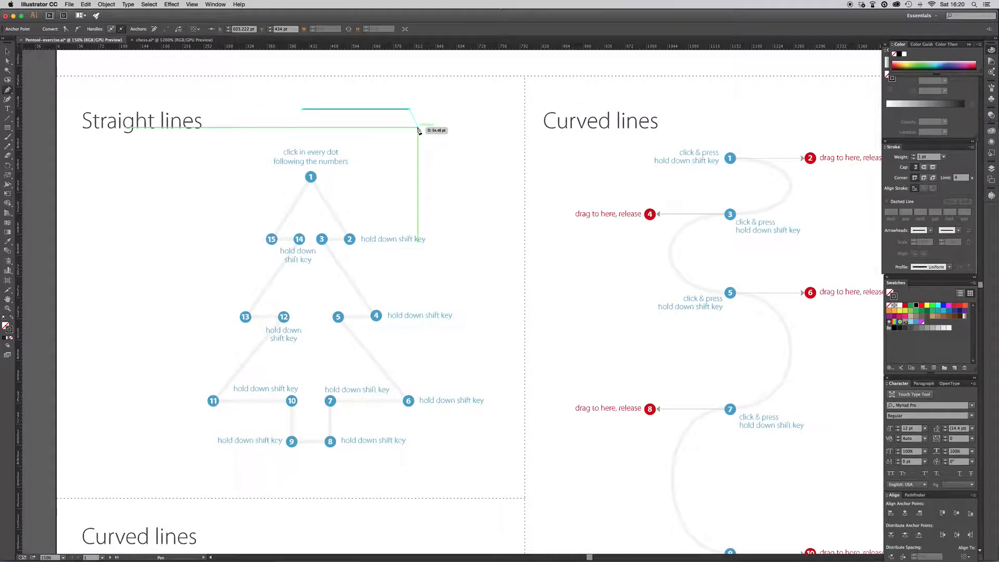
left_click(417, 129, "super")
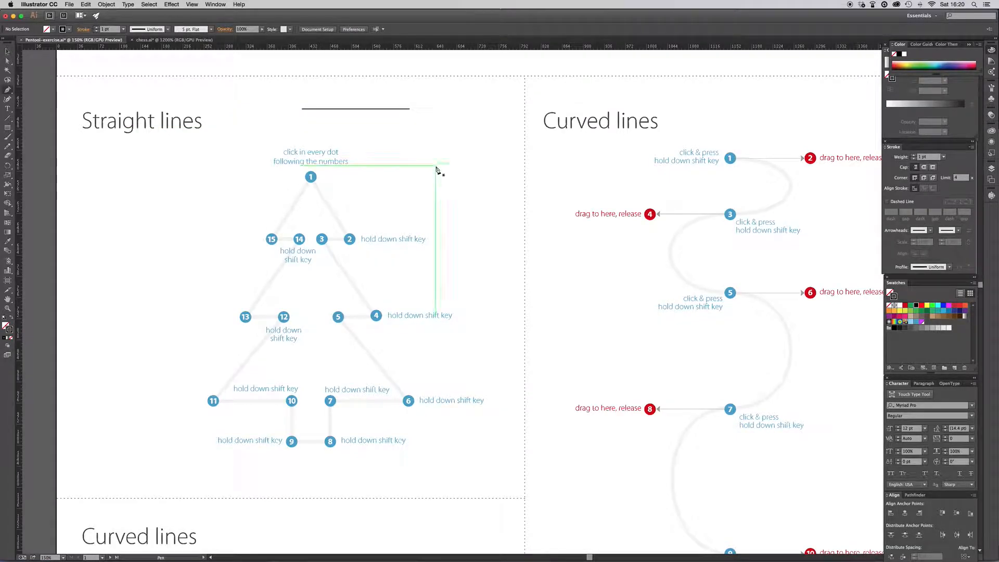
left_click_drag(434, 177, 434, 236)
left_click_drag(502, 182, 504, 127)
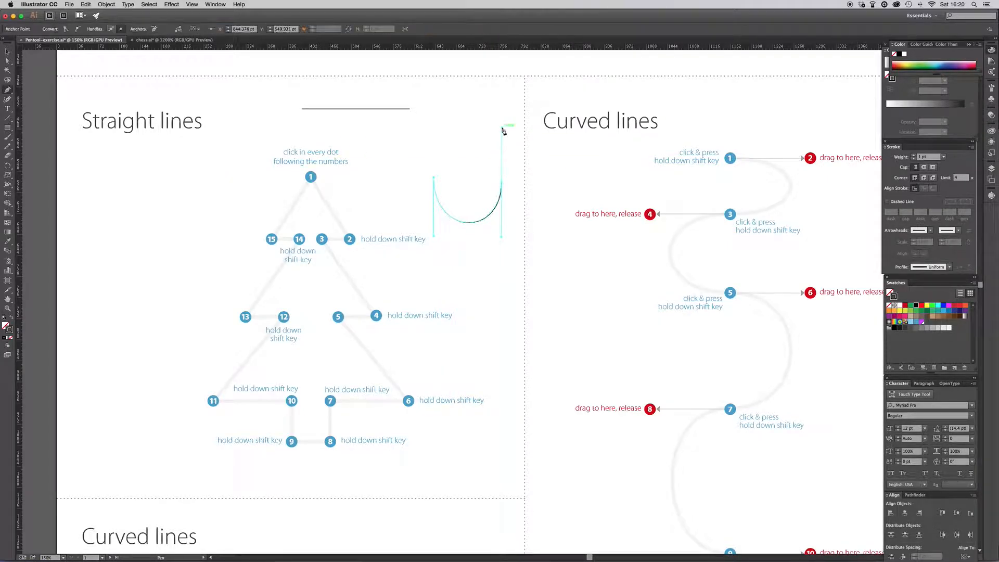
left_click(491, 144, "super")
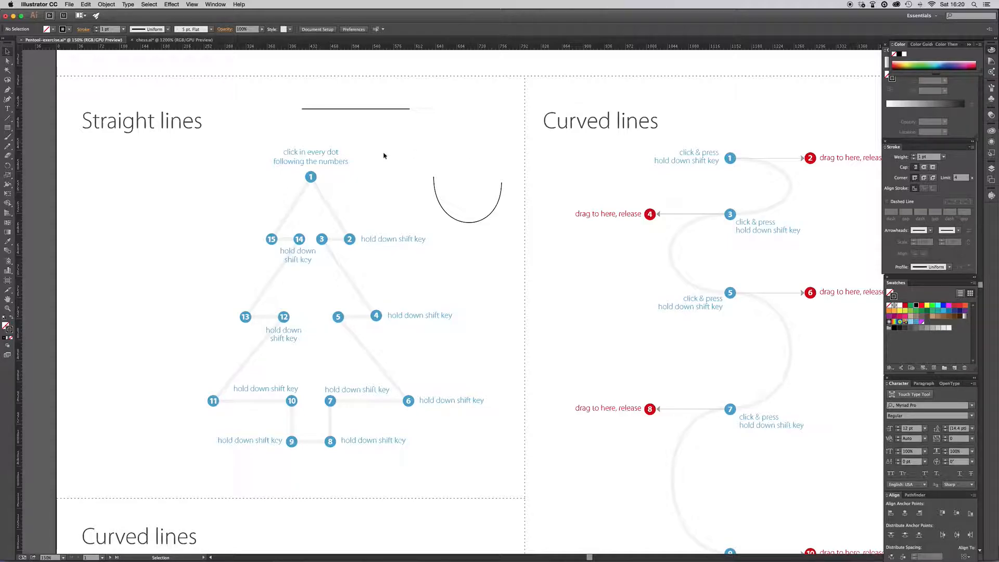
key("super+a")
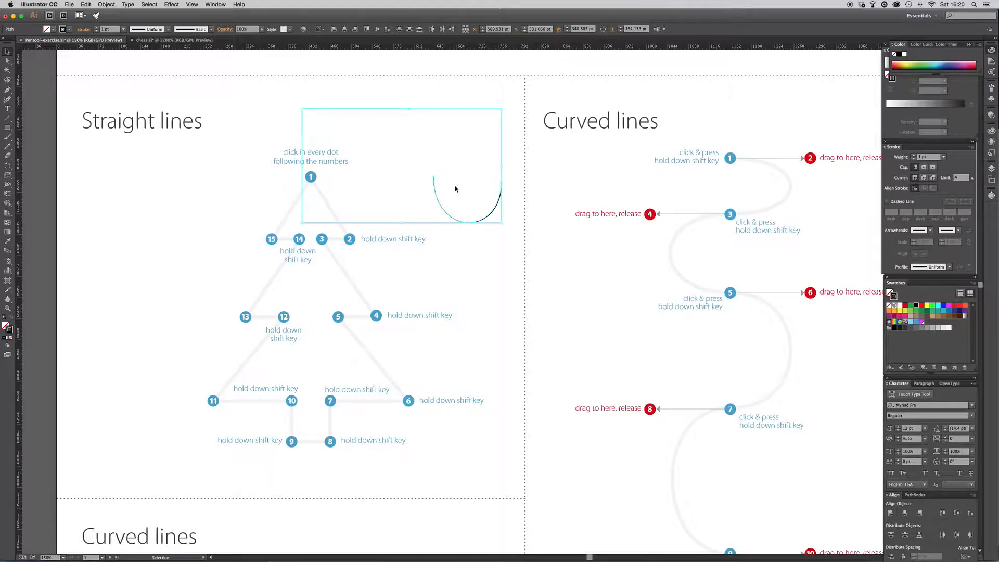
key("Delete")
- Set the Pen tool's stroke weight to 2 pt for tracing the Straight lines tree
key("super+minus")
key("super+minus")
key("super+minus")
left_click_drag(554, 463, 599, 450)
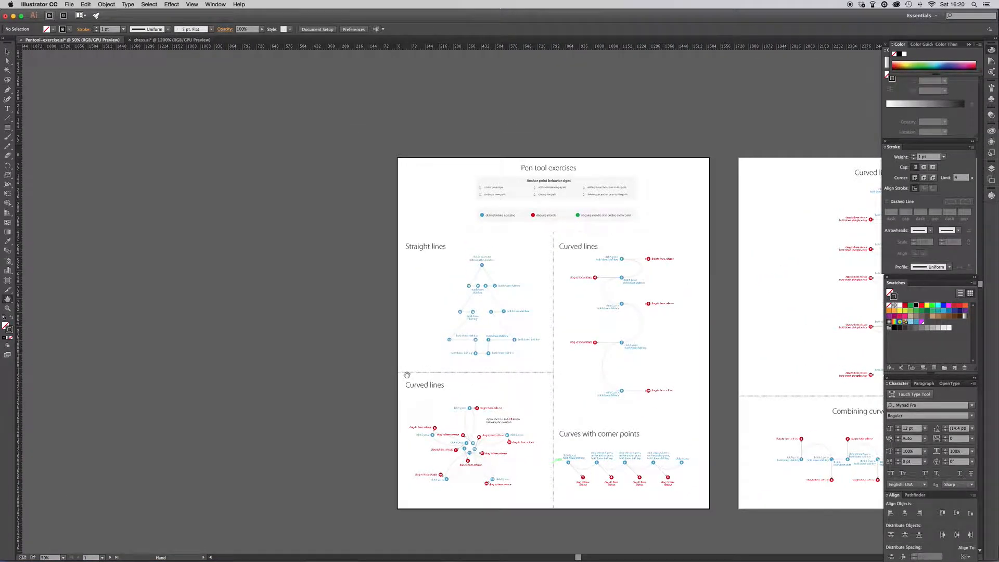
key("super+plus")
key("super+plus")
key("super+plus")
key("super+plus")
key("super+plus")
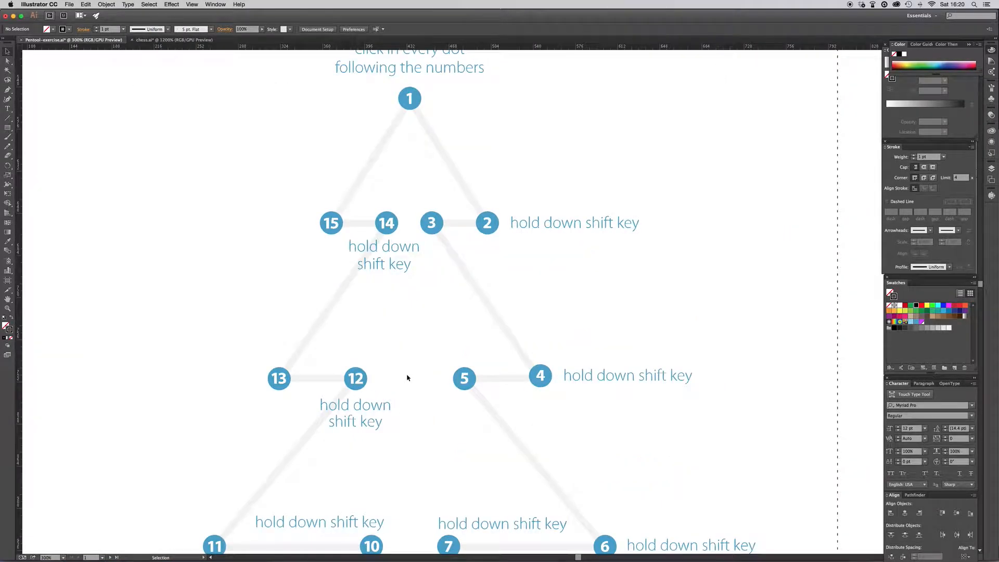
key("super+minus")
key("p")
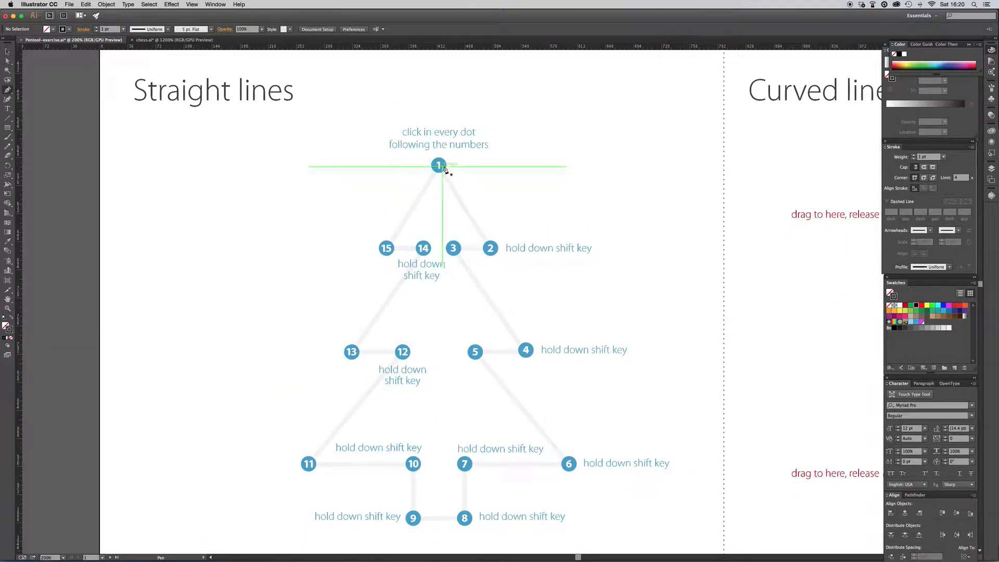
left_click(914, 155)
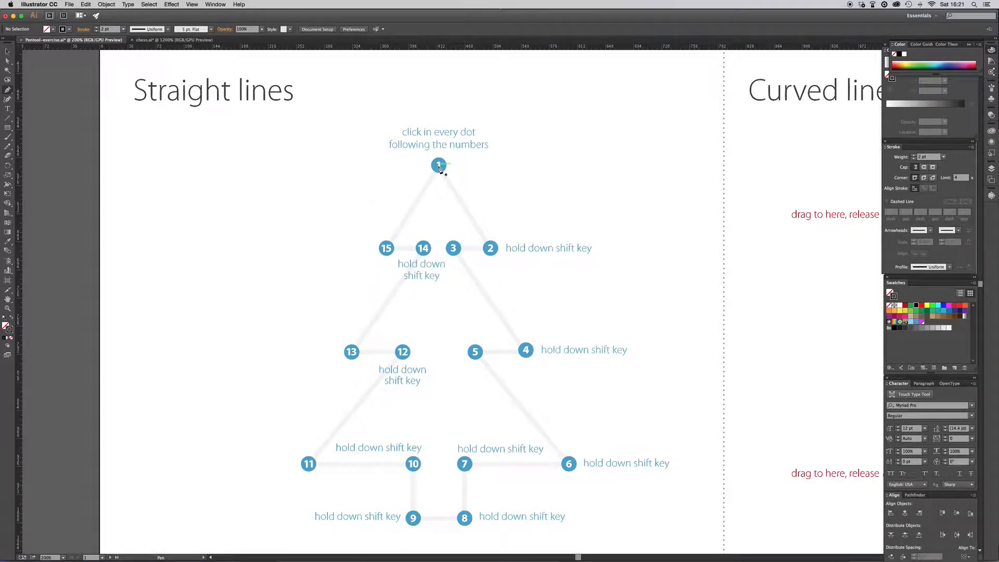
- Trace the tree's left half with straight segments through dots 1, 15, 14, 13, 12, 11 and 10, leaving the path open
left_click(439, 170)
left_click(386, 249)
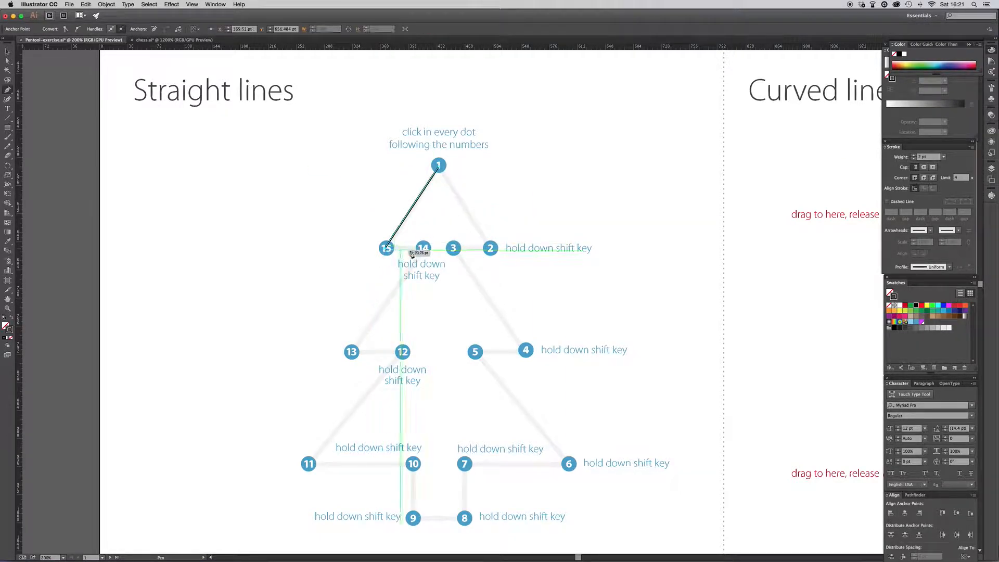
left_click(423, 248, "shift")
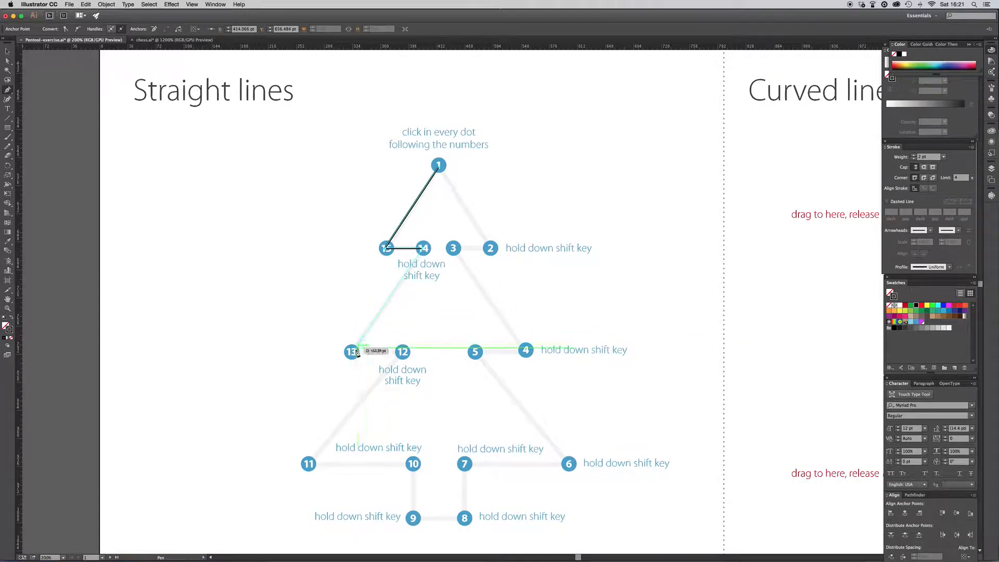
left_click(352, 352)
left_click(403, 353, "shift")
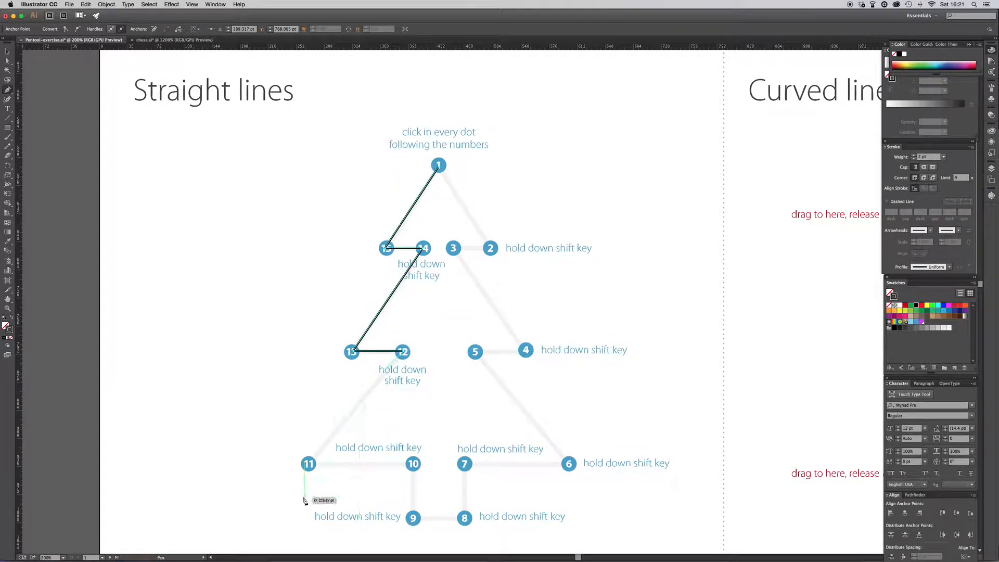
left_click(309, 464)
left_click(413, 465, "shift")
left_click(527, 375, "super")
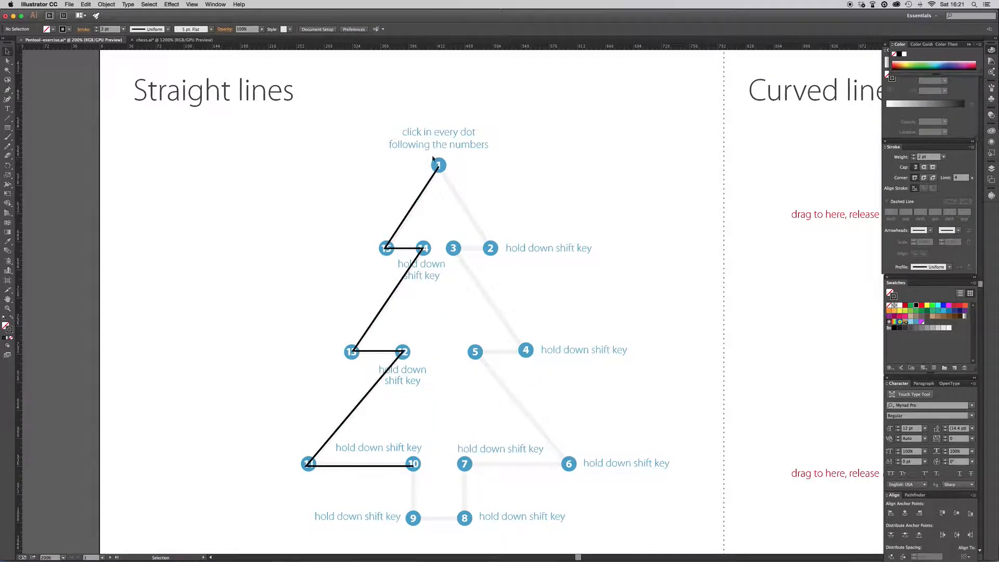
- Trace the Curved lines flower through dots 1, 3, 5, 7, 9 and 11, pulling each handle to its red dot, and leave the path open
scroll(508, 265, "down", 10)
scroll(508, 265, "down", 8)
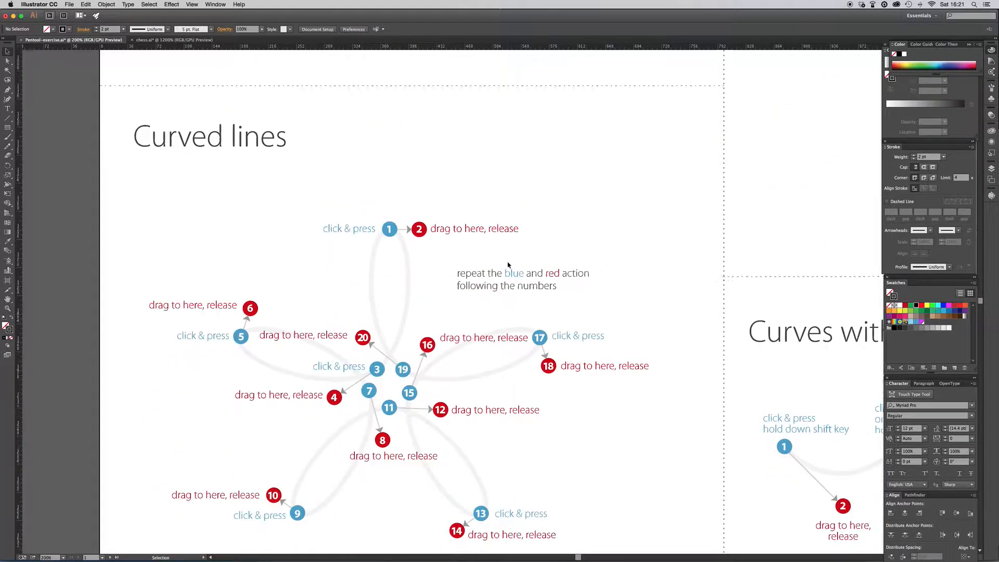
key("p")
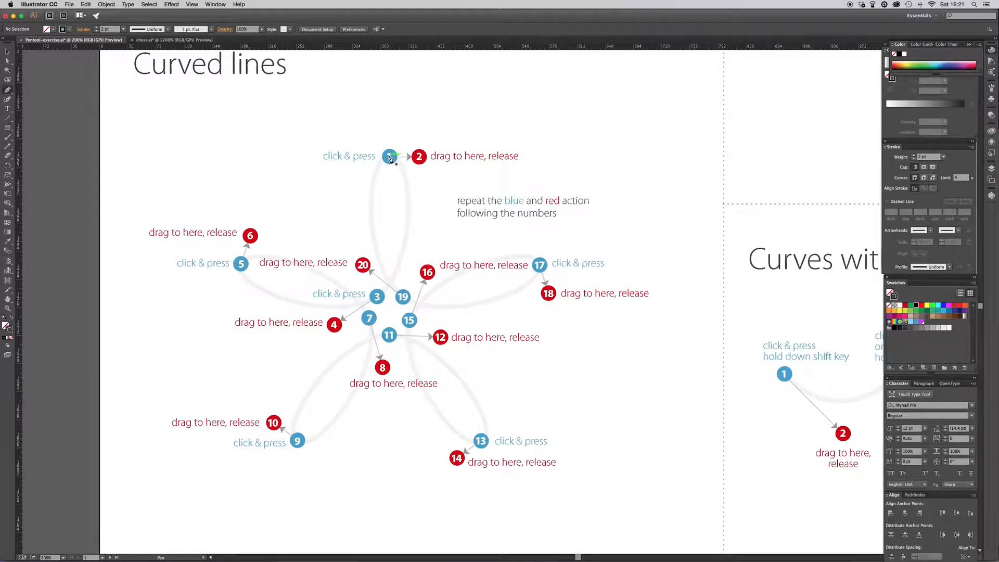
left_click_drag(389, 157, 423, 159)
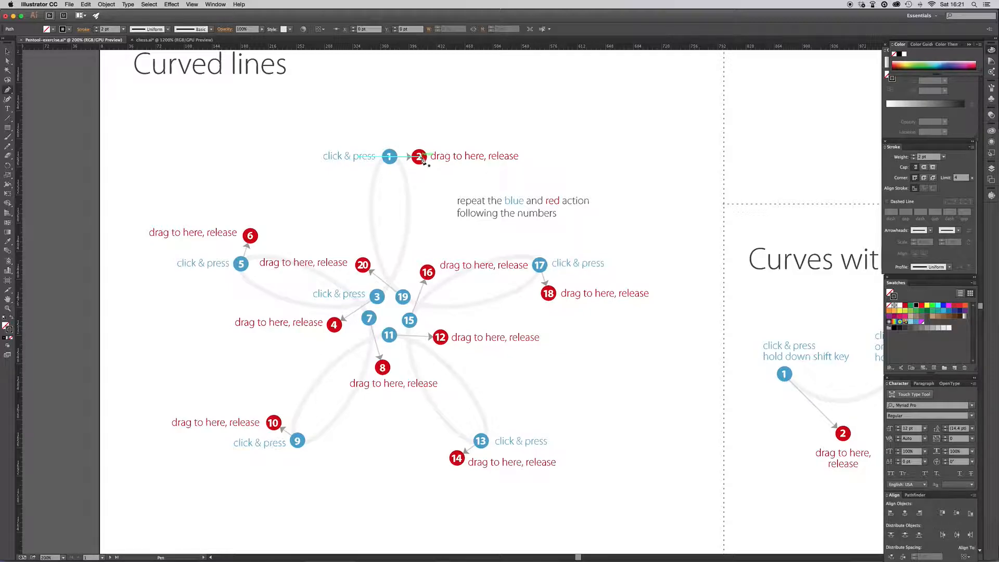
left_click_drag(377, 297, 335, 327)
left_click_drag(241, 264, 251, 235)
left_click_drag(369, 318, 382, 367)
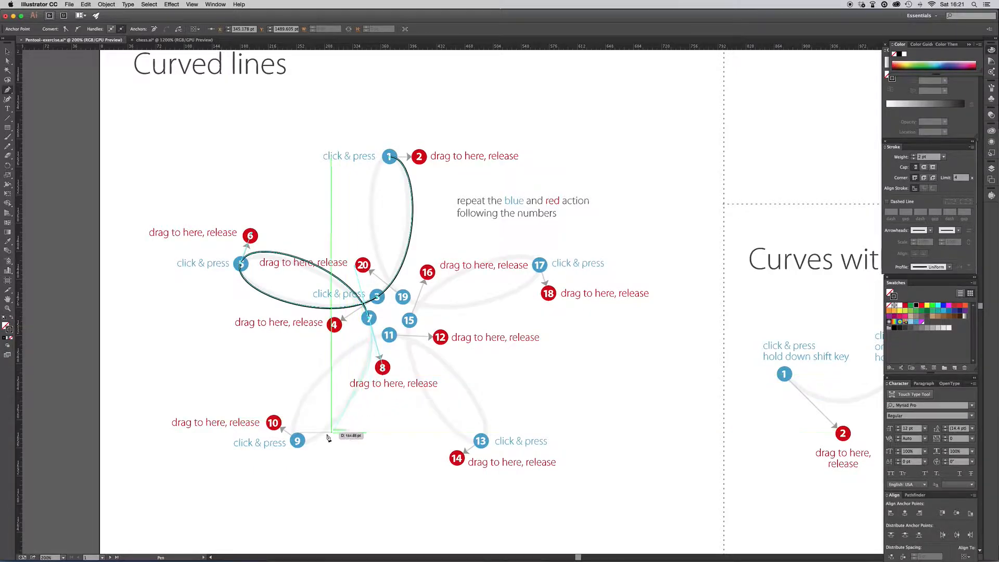
left_click_drag(297, 441, 273, 421)
left_click_drag(389, 336, 444, 339)
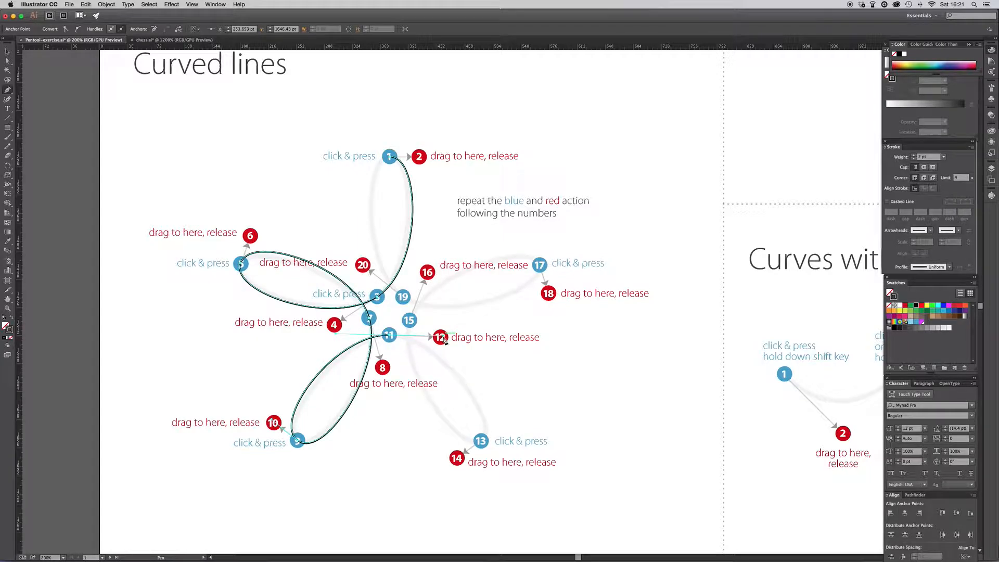
left_click(504, 318, "super")
- Look over both exercise artboards and switch back to the chess.ai document at the pawn's untraced body
key("super+minus")
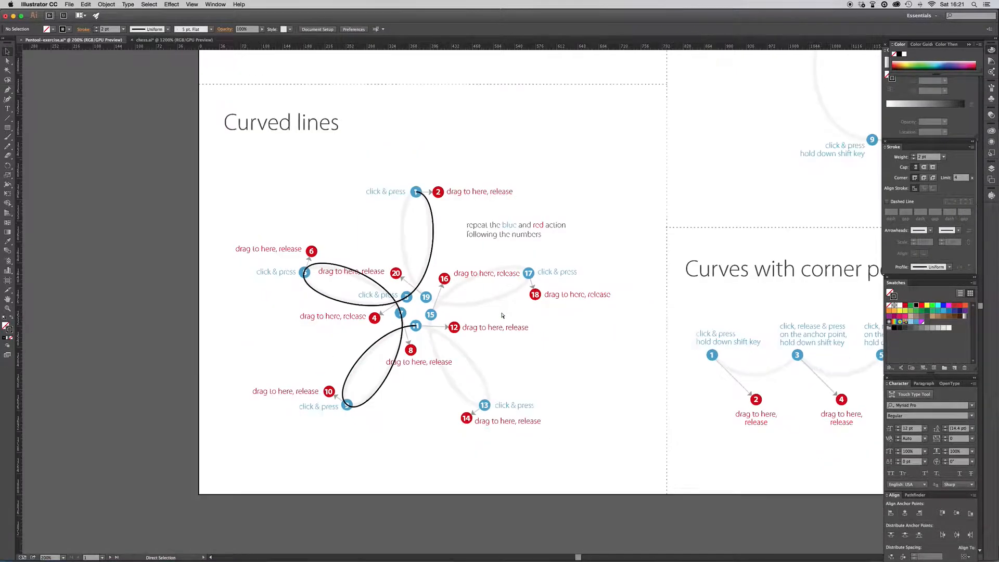
key("super+minus")
key("super+minus")
key("super+minus")
key("super+minus")
left_click_drag(614, 242, 442, 322)
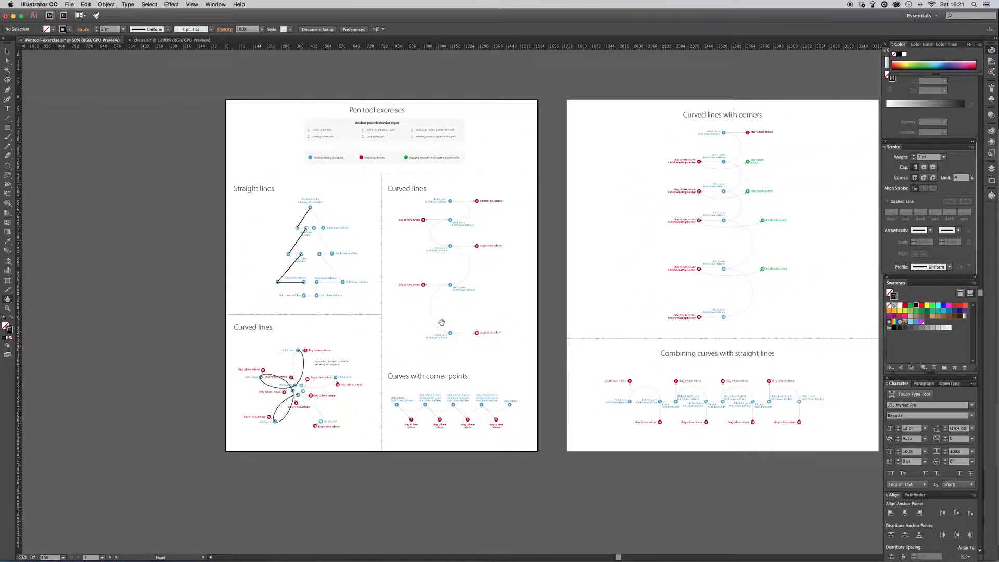
key("v")
left_click(172, 40)
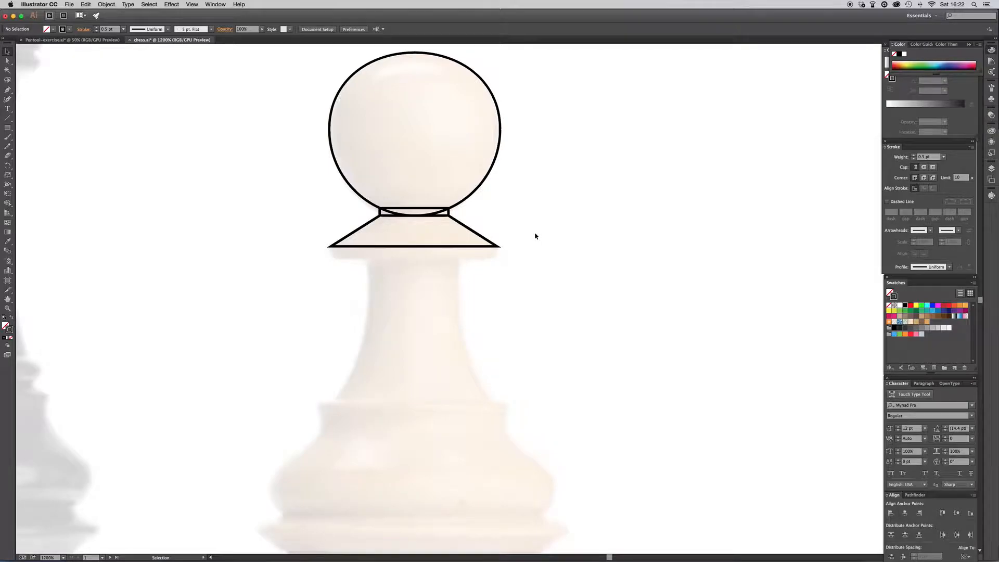
key("super+equal")
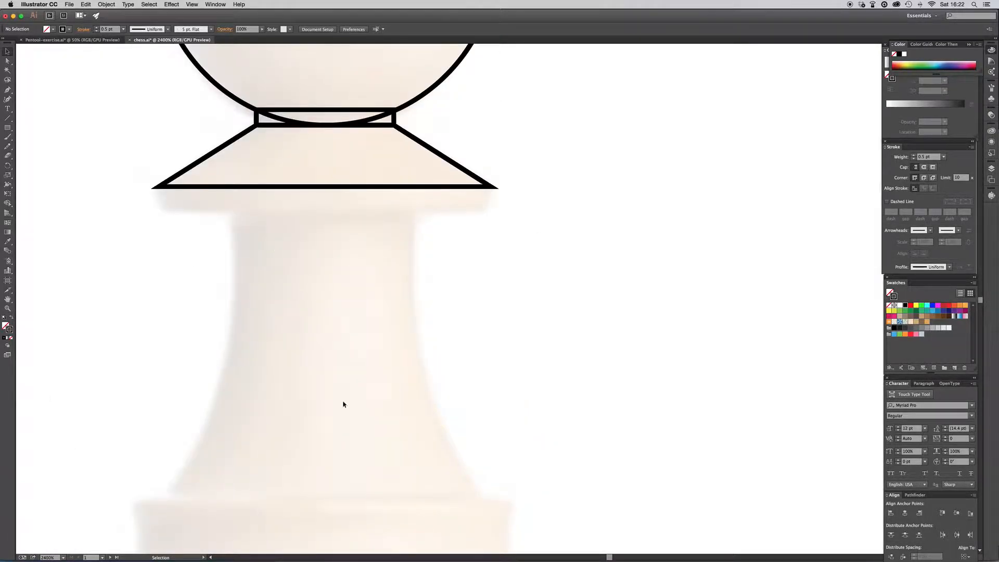
key("super+minus")
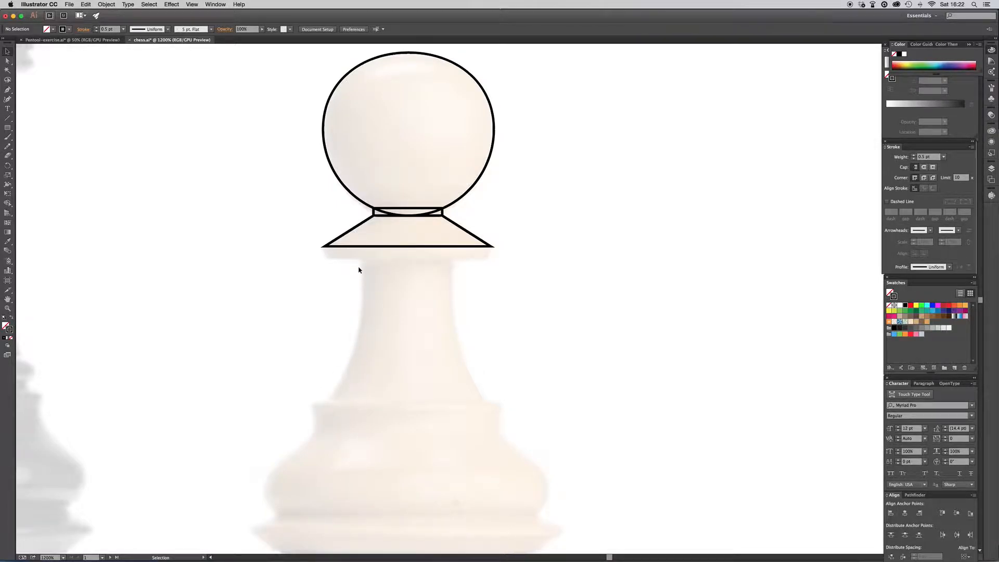
- Trace the left side of the pawn's body below the collar with an open path about 7.5 by 30.3 px, vertical above and curving outward below
left_click(8, 90)
left_click(363, 260)
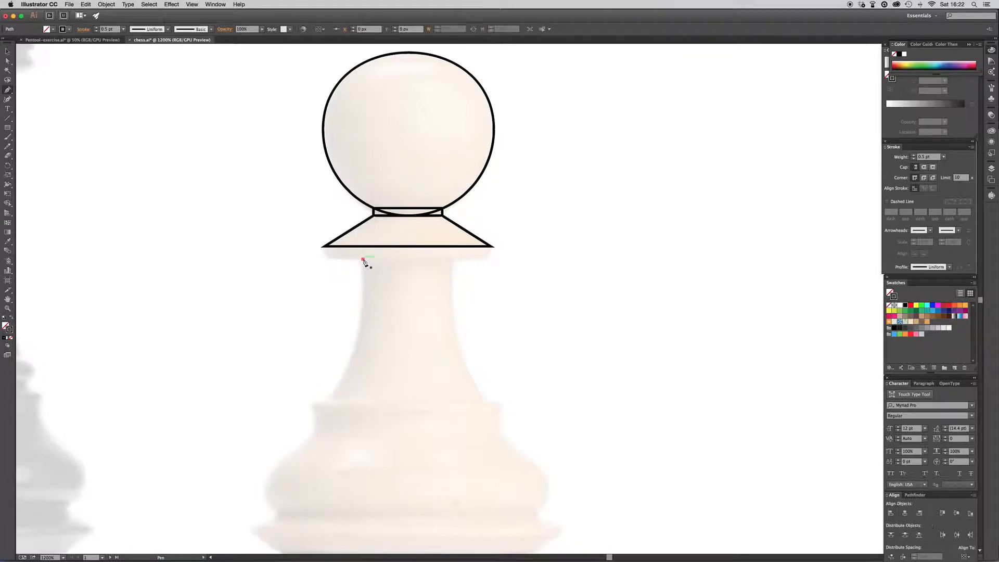
left_click(363, 303)
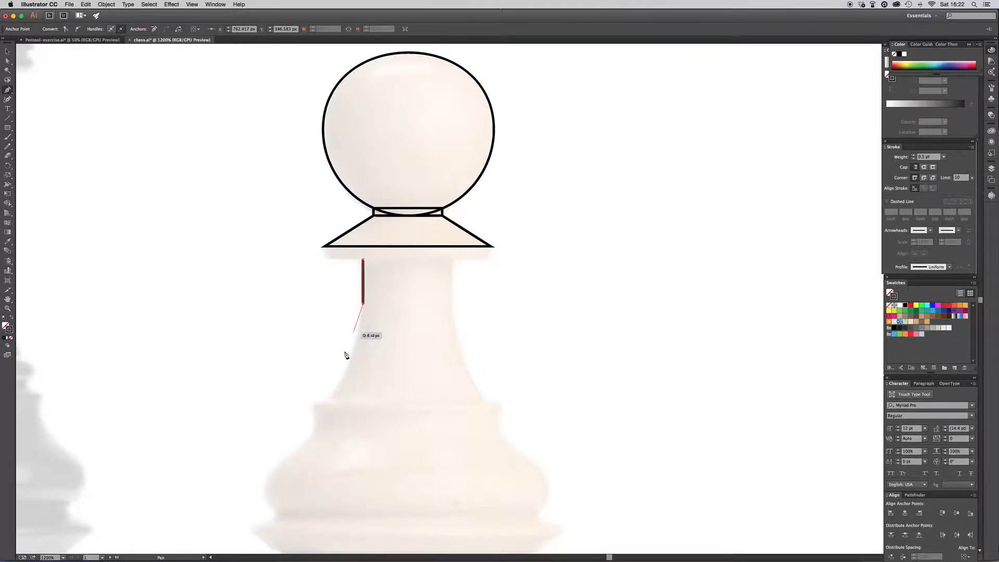
left_click(328, 402)
left_click_drag(328, 402, 291, 439)
left_click_drag(291, 440, 358, 402)
key("v")
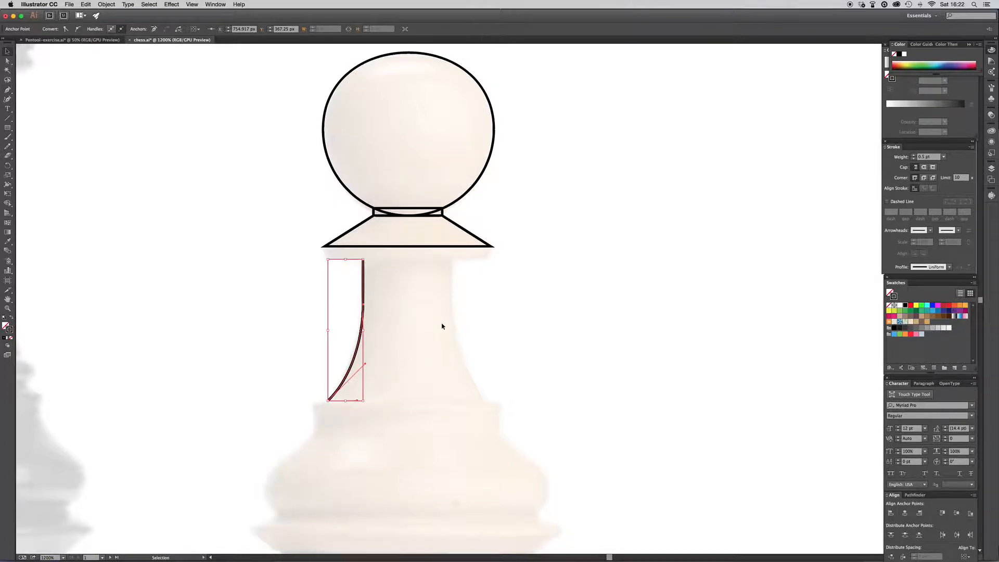
left_click(442, 326)
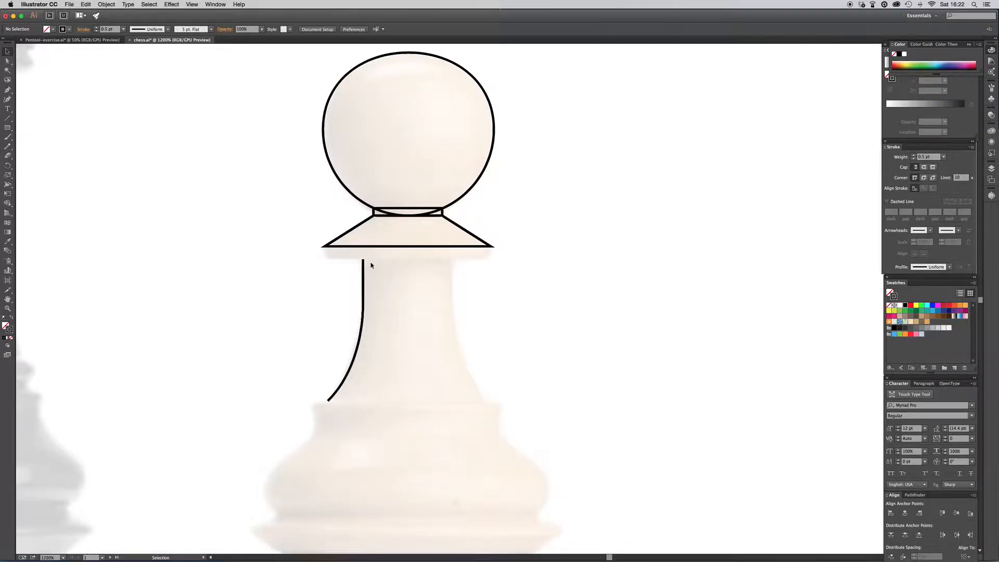
- Paste a copy of the left body path and delete that copy
left_click_drag(327, 294, 400, 332)
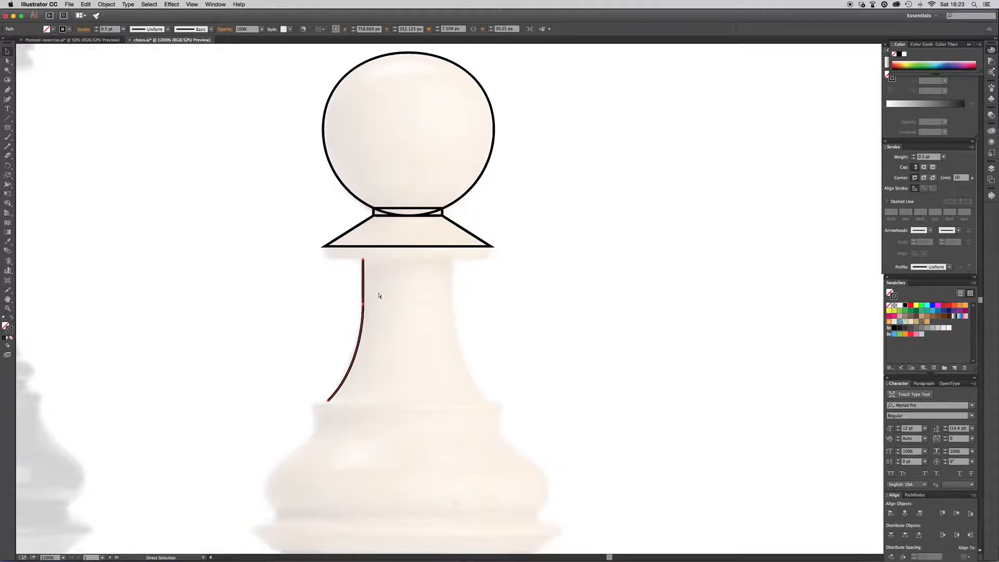
key("super+c")
key("super+v")
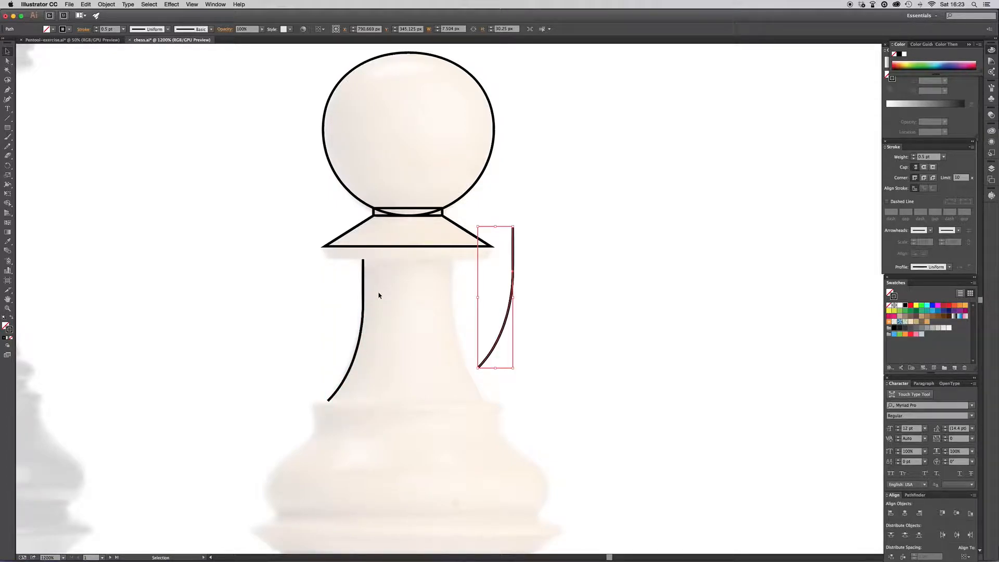
key("Delete")
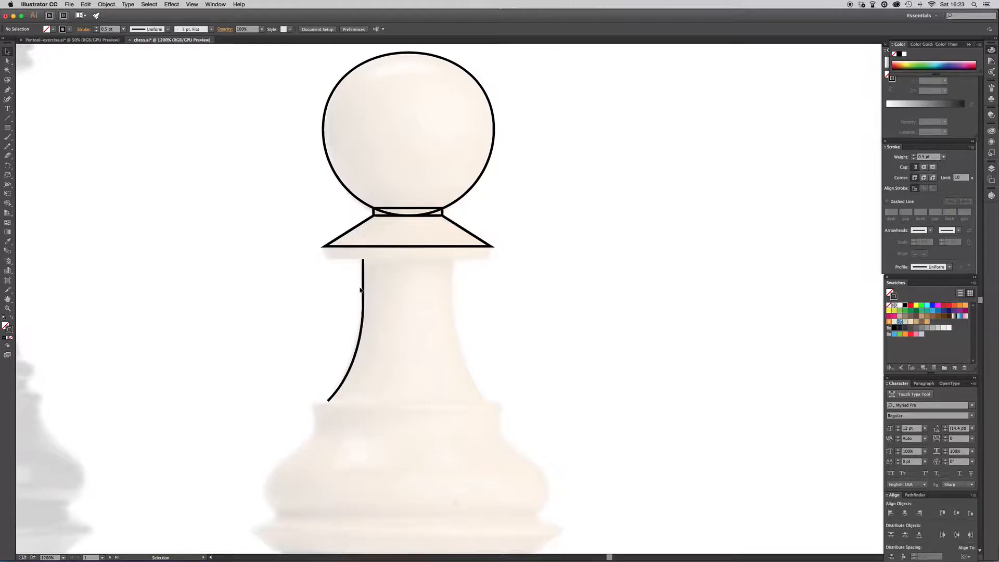
- Duplicate the left body path toward the pawn's right side and reflect the copy across the vertical axis
left_click(364, 297)
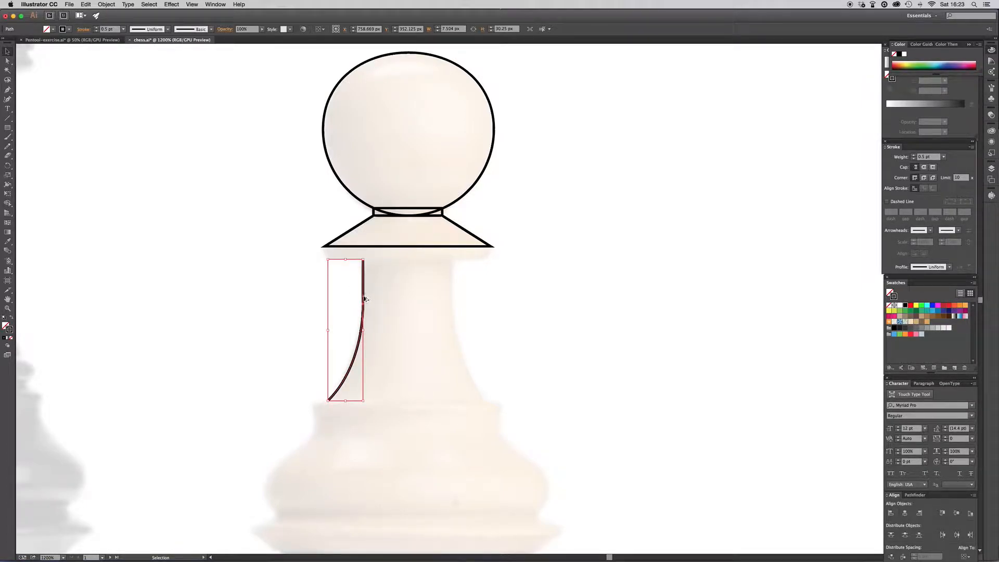
left_click_drag(365, 297, 457, 300)
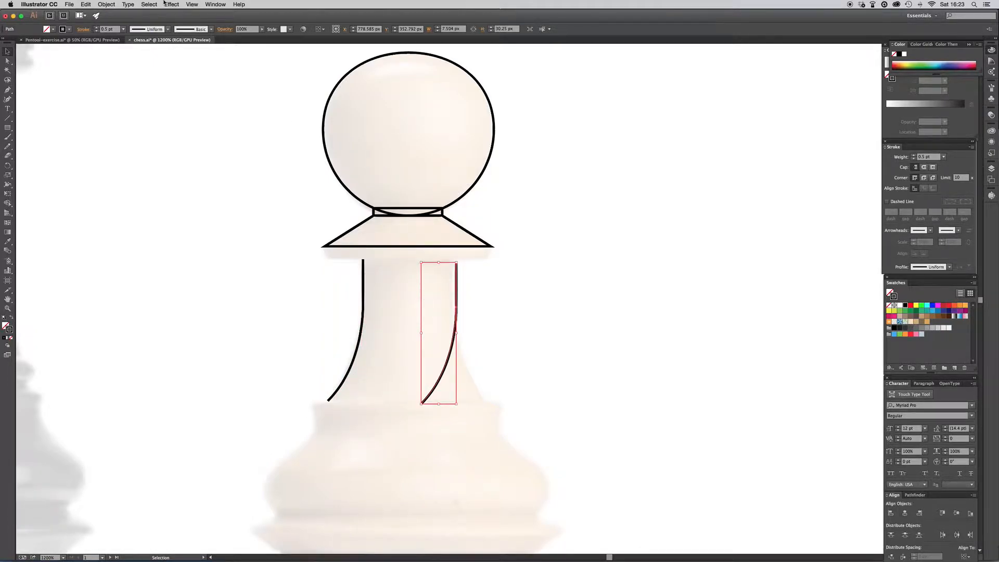
left_click(111, 5)
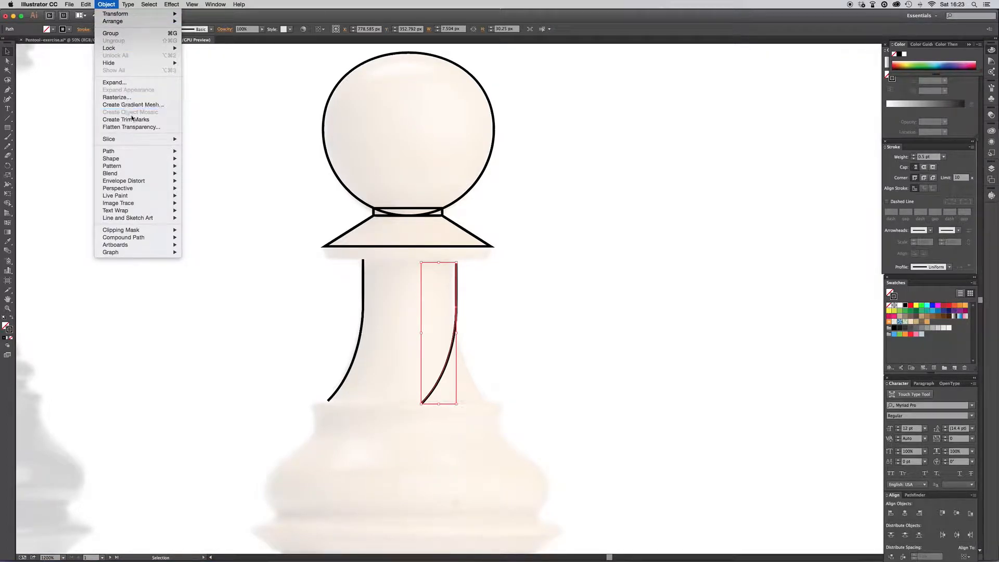
mouse_move(146, 14)
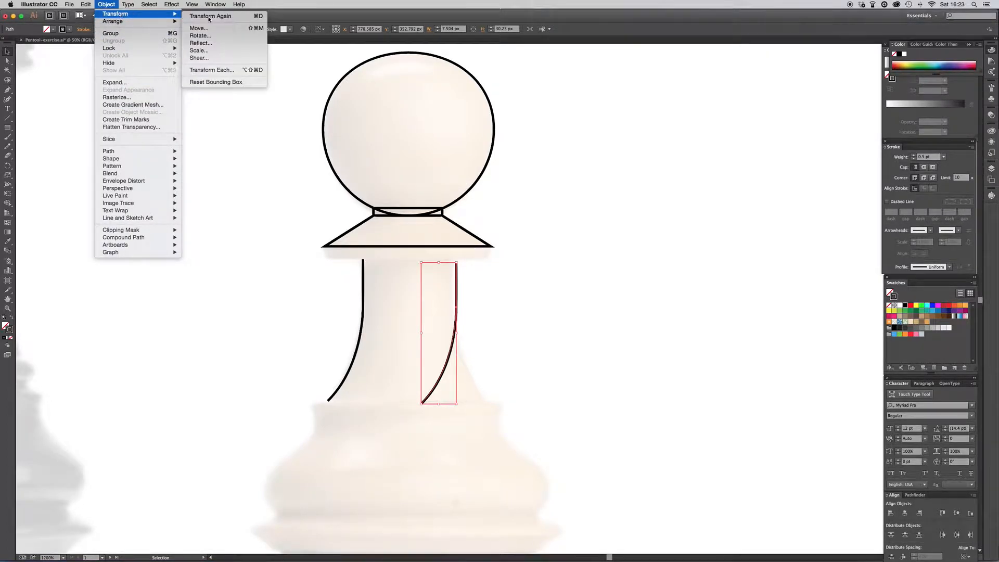
left_click(255, 47)
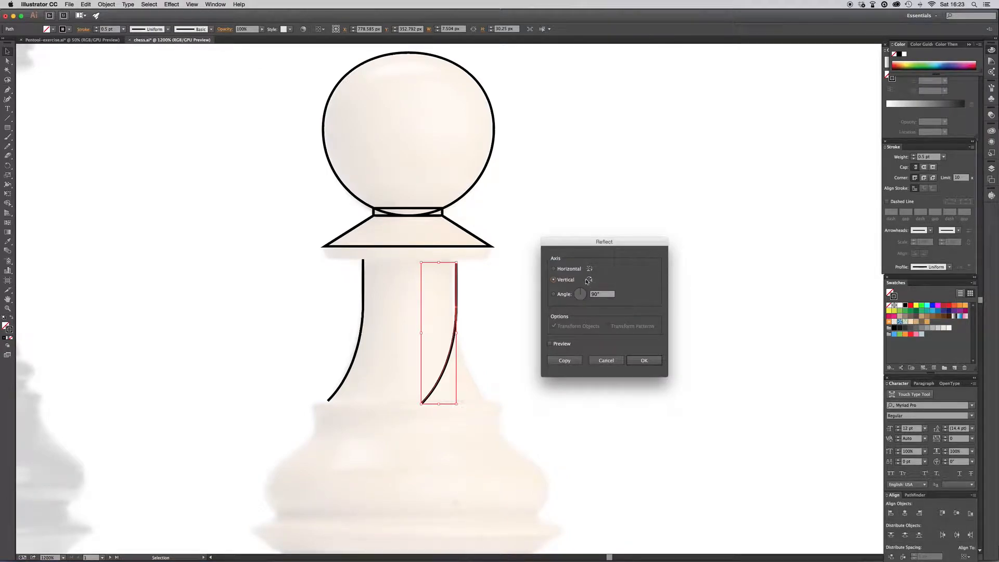
left_click(652, 360)
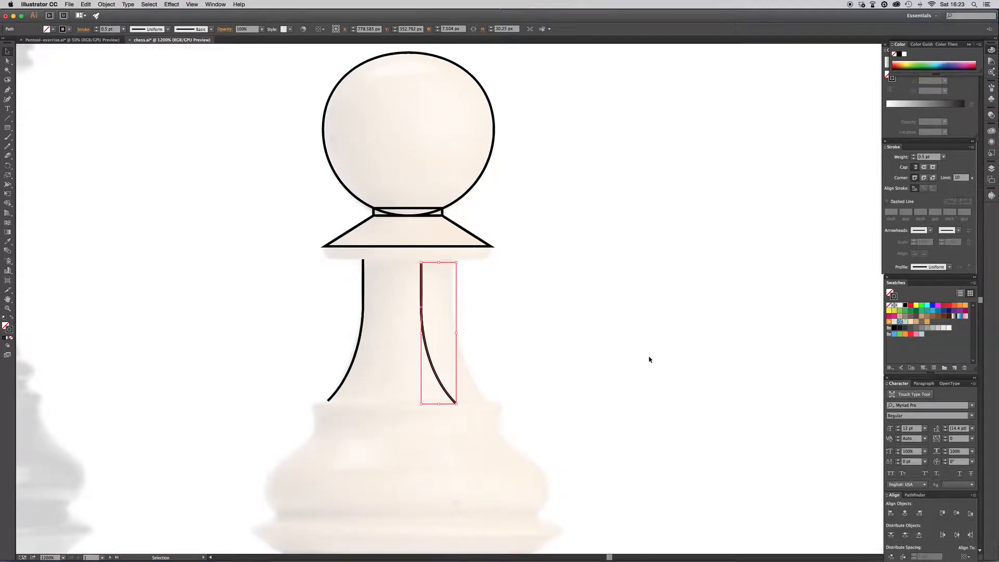
- Move the mirrored path onto the right edge of the pawn's body, level with the left path
left_click(635, 339)
left_click_drag(422, 286, 453, 287)
left_click(542, 283)
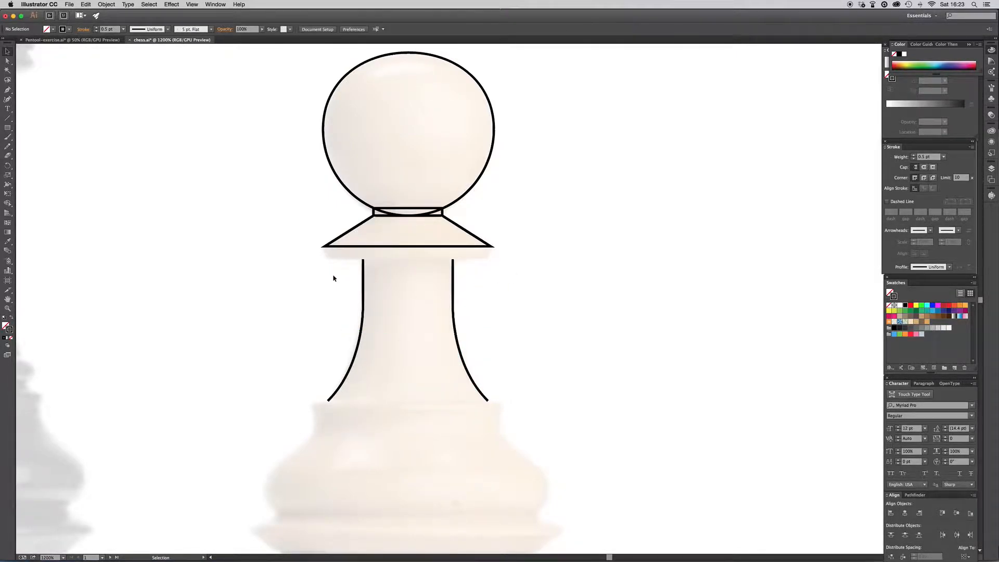
- Join the two side paths with straight Pen tool segments across their upper and lower ends, closing the body outline
left_click(8, 91)
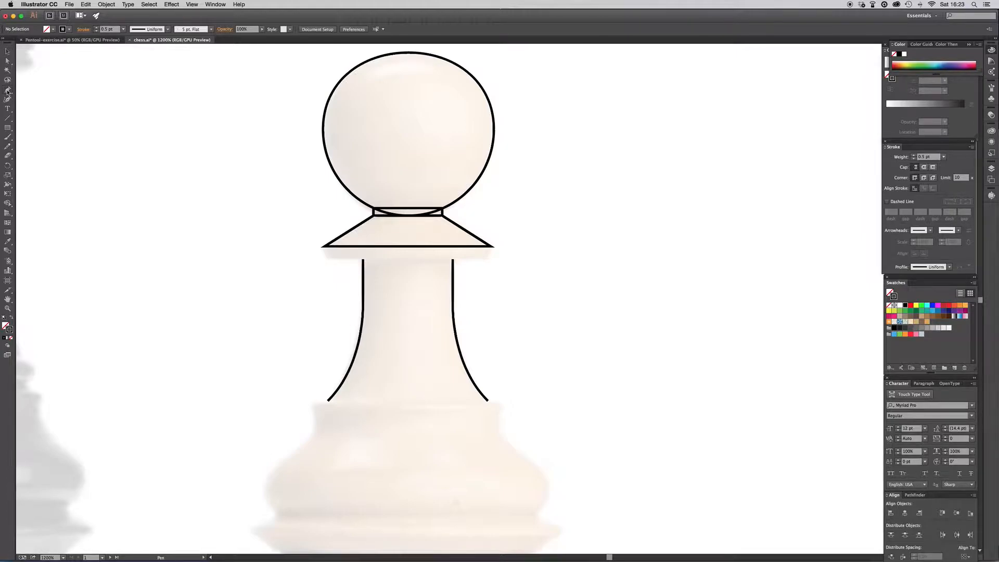
left_click(363, 260)
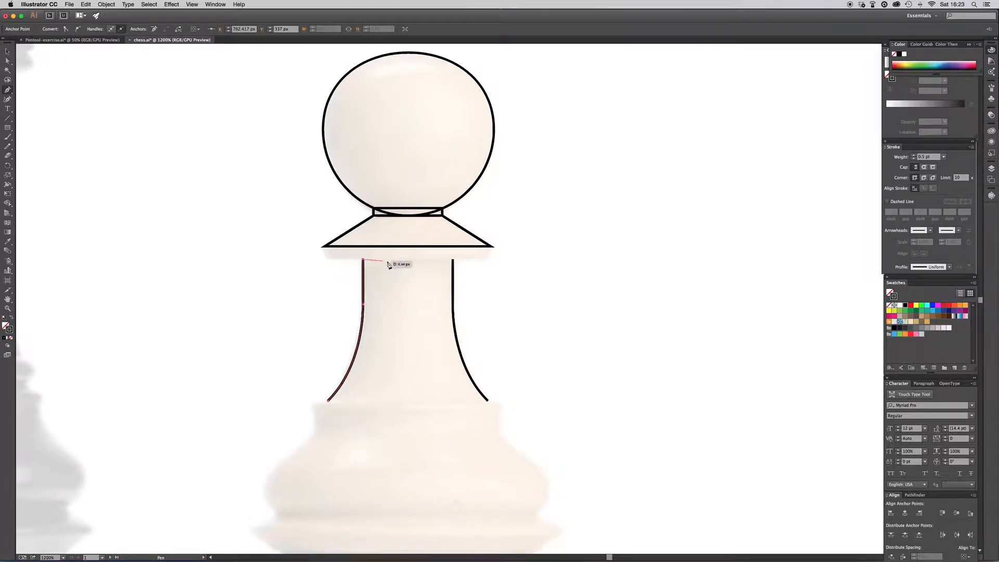
left_click(454, 261)
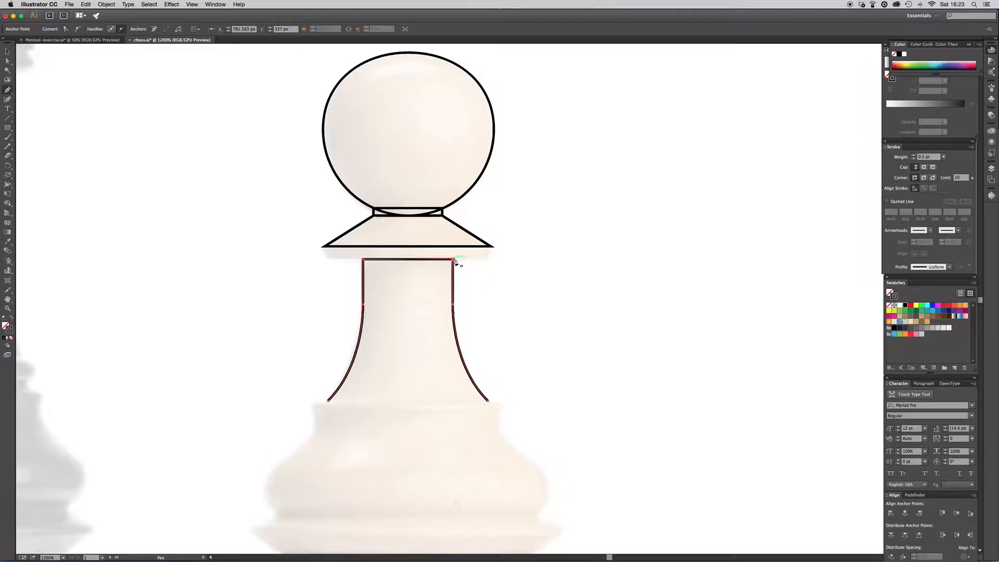
left_click(489, 402)
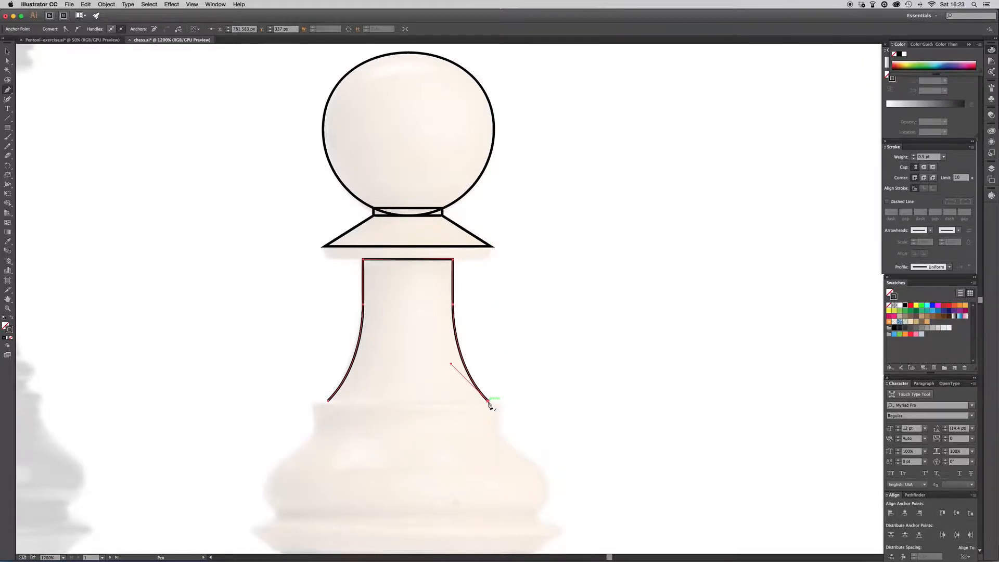
left_click(328, 402)
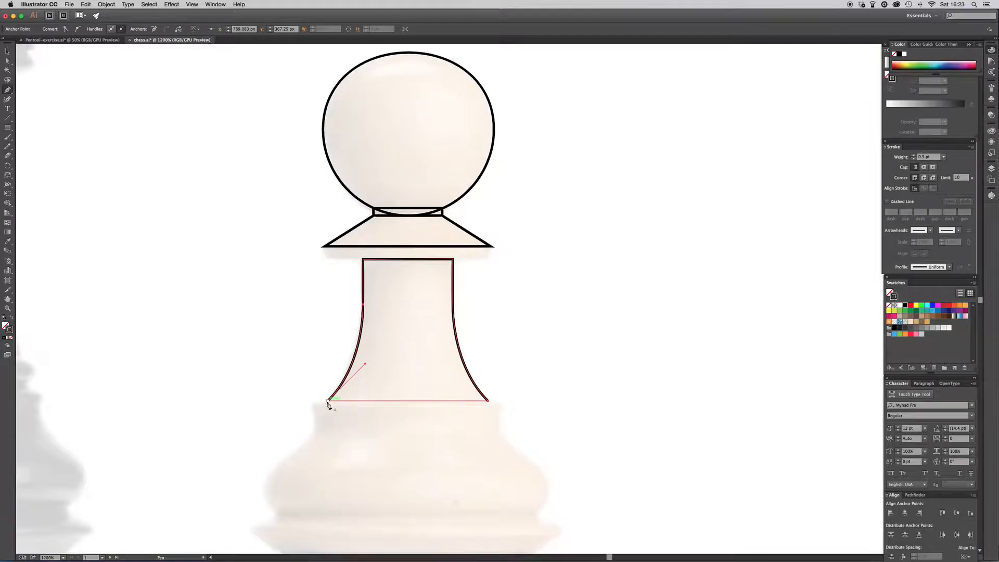
key("v")
left_click(565, 303)
key("super+minus")
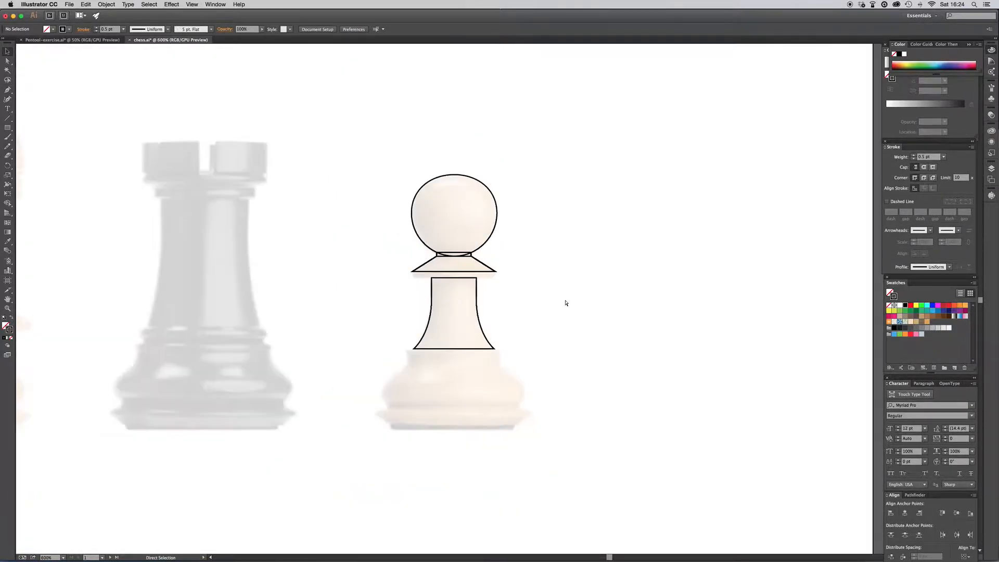
left_click_drag(415, 301, 549, 332)
left_click(551, 318)
- Try pulling the body's right-side middle anchor point inward, undo it, and slightly adjust the handle of the lower-right corner
key("super+plus")
key("super+plus")
key("super+plus")
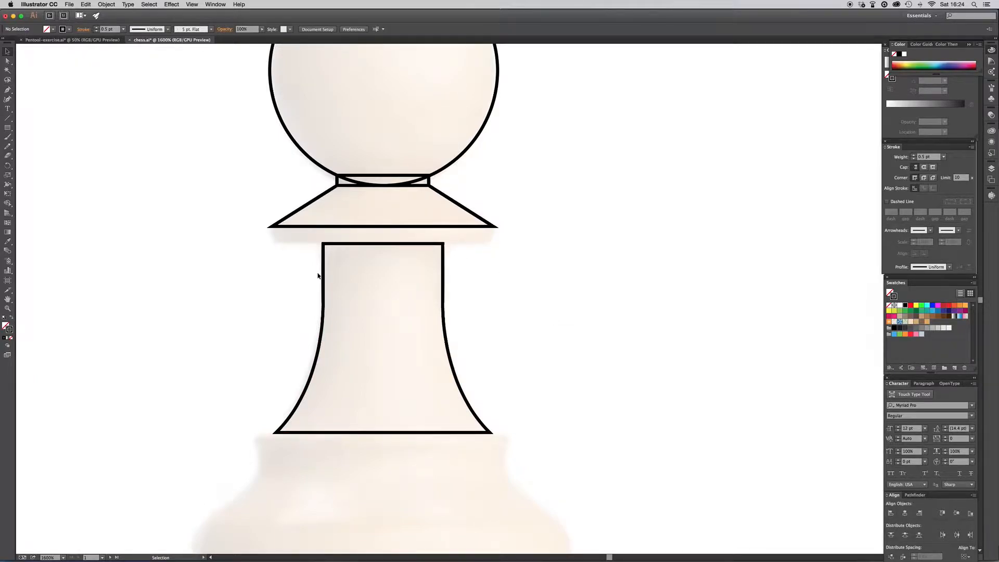
left_click(325, 293)
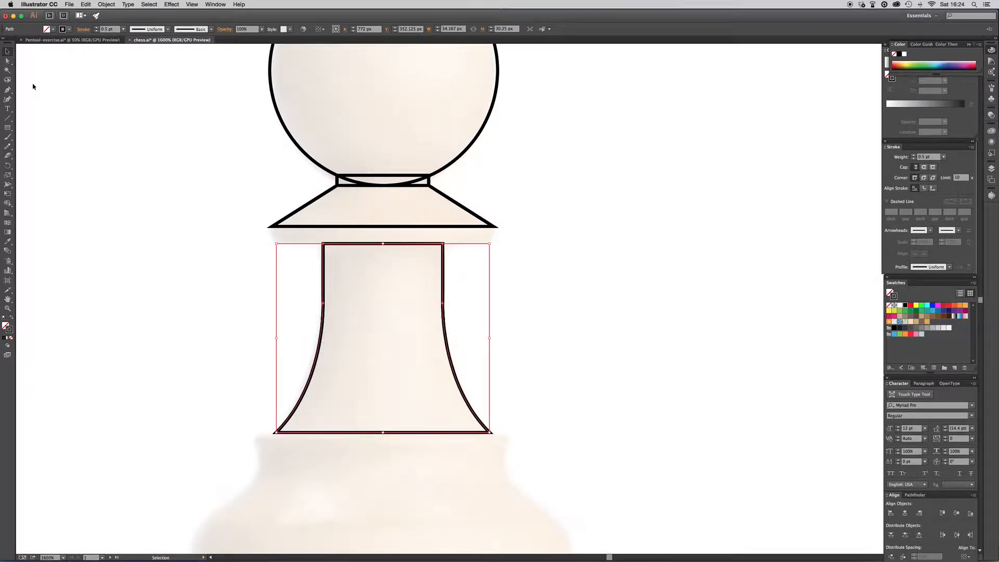
left_click(8, 61)
left_click_drag(442, 303, 424, 314)
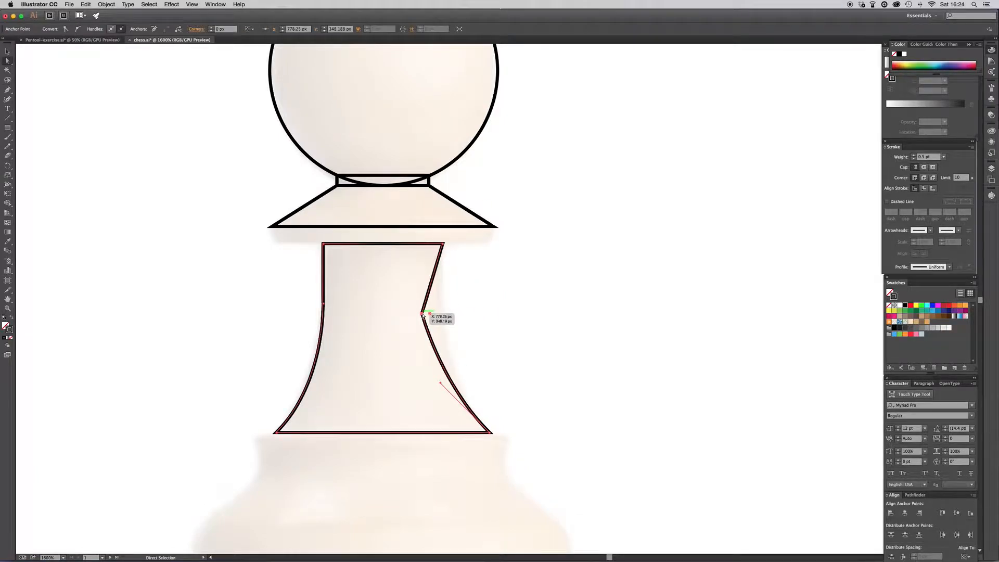
key("super+z")
mouse_move(440, 383)
left_mouse_down()
mouse_move(464, 368)
mouse_move(446, 379)
left_mouse_up()
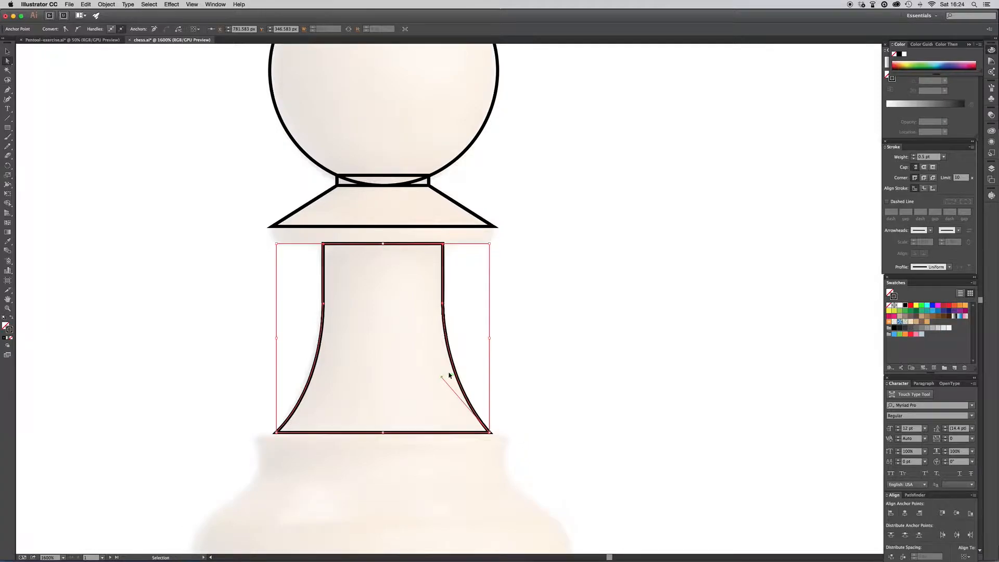
left_click(507, 348, "super")
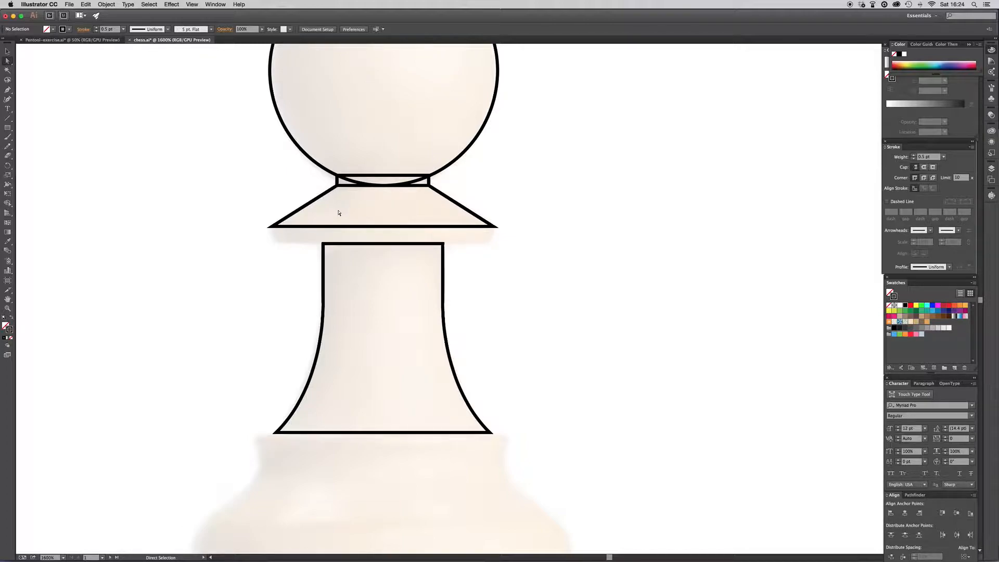
- Add extra anchor points with the Add Anchor Point tool along the left side of the body outline
left_click(10, 92)
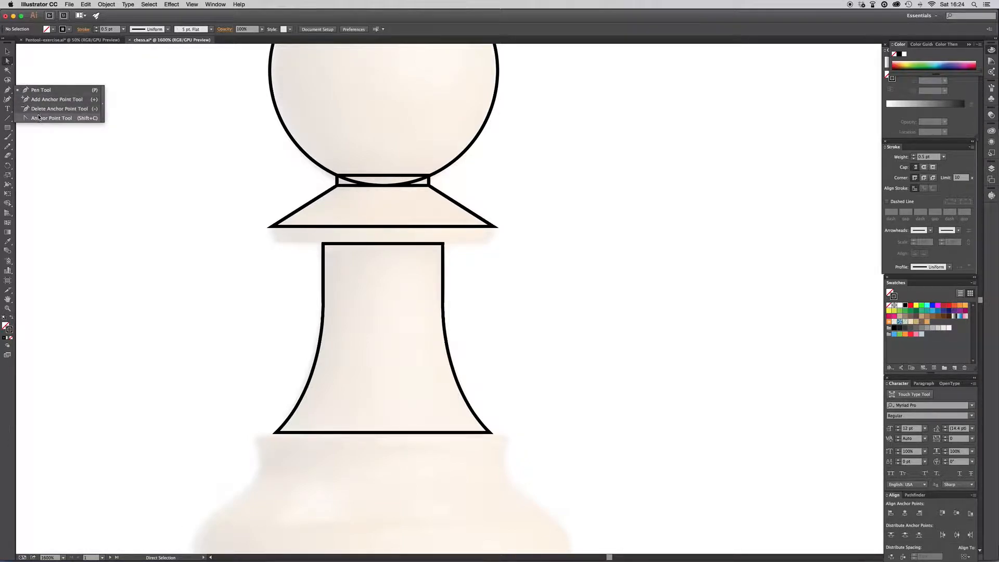
left_click(45, 99)
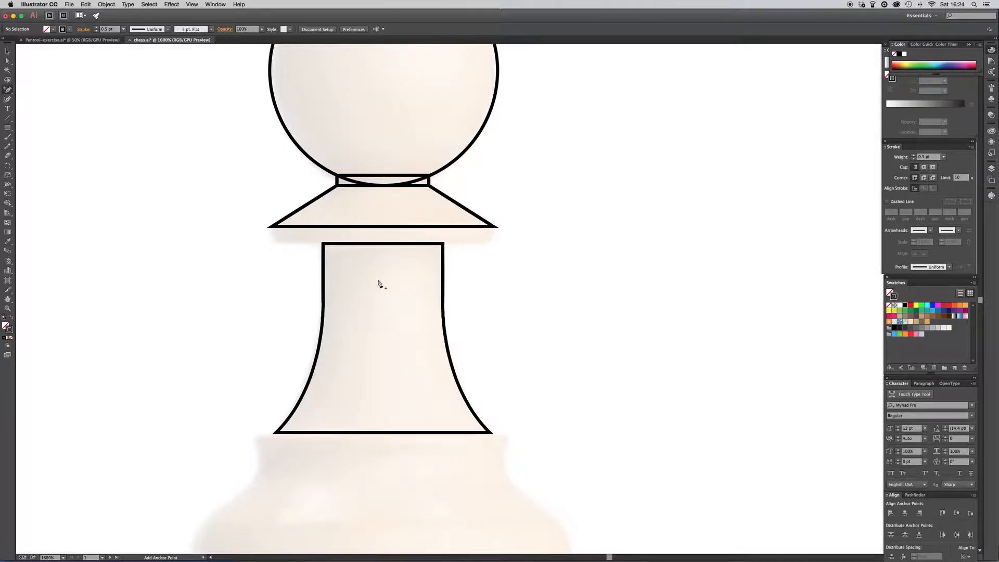
left_click(324, 270)
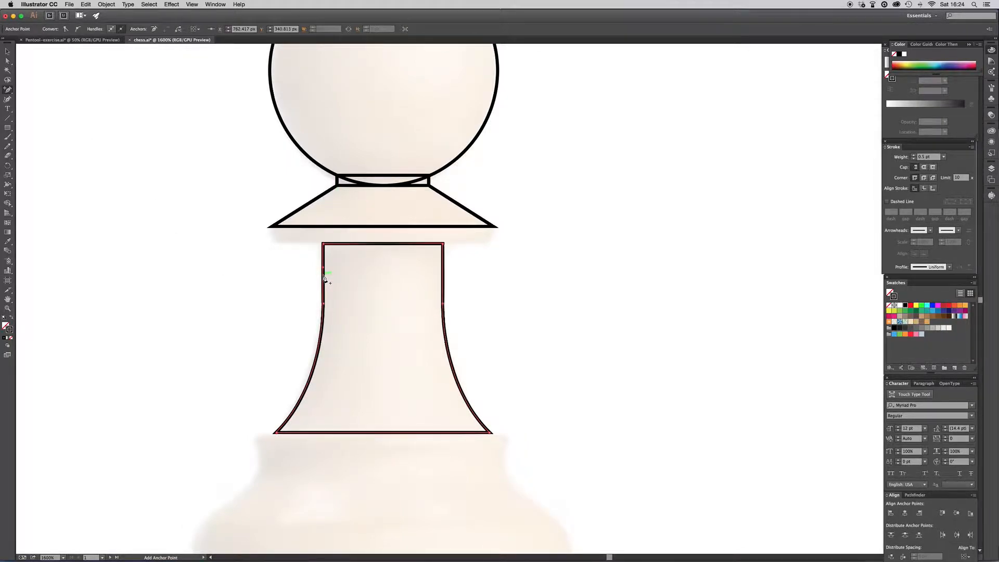
left_click(319, 346)
left_click(306, 387)
- Reshape the body's left side by pulling its upper and lower anchor points outward and the one between them inward
left_click(7, 62)
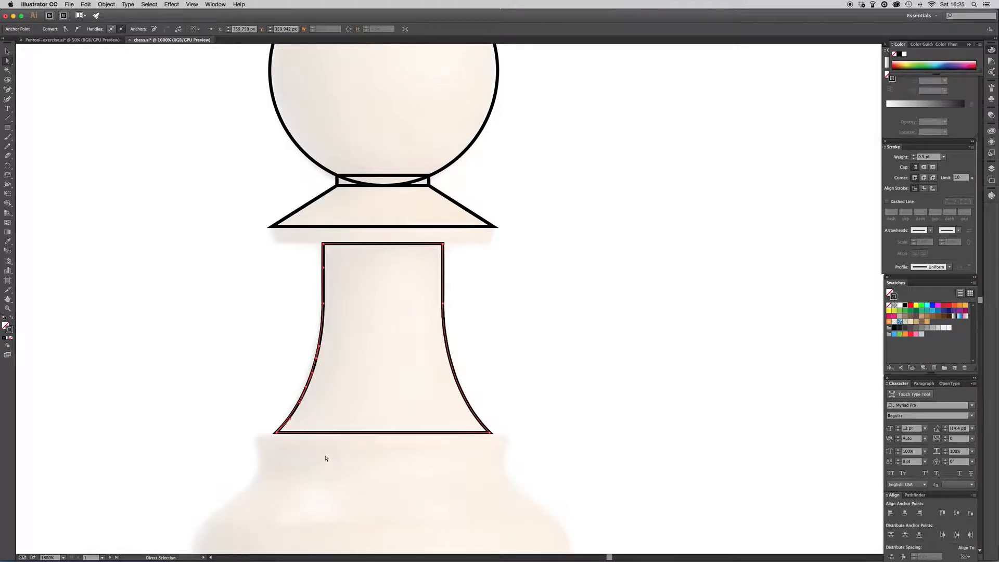
left_click_drag(307, 386, 279, 396)
left_click_drag(319, 349, 339, 364)
left_click_drag(324, 301, 282, 316)
- Remove the upper outward-pulled anchor point from the body's left side with the Delete Anchor Point tool
left_click_drag(7, 90, 47, 102)
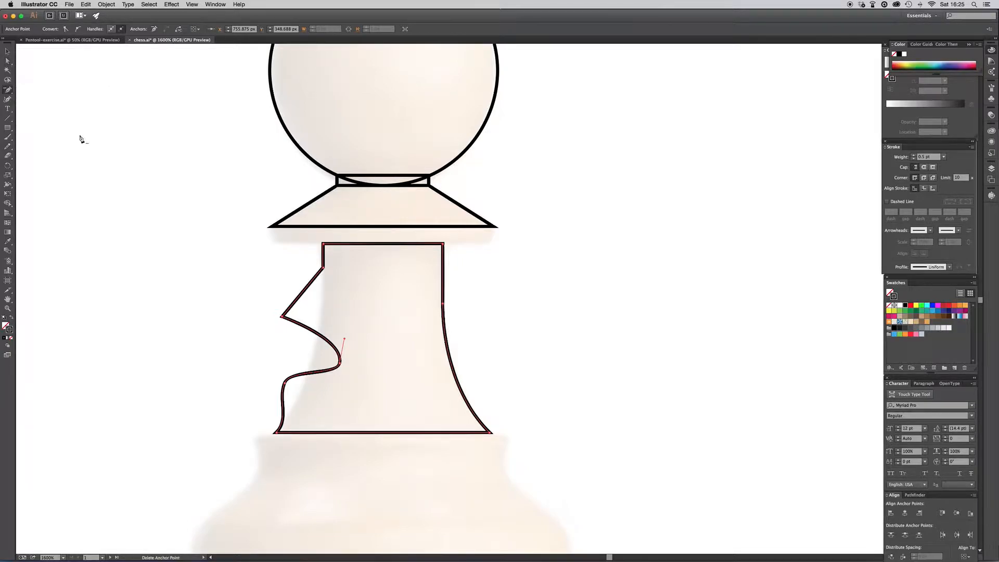
left_click(282, 315)
key("v")
key("super+minus")
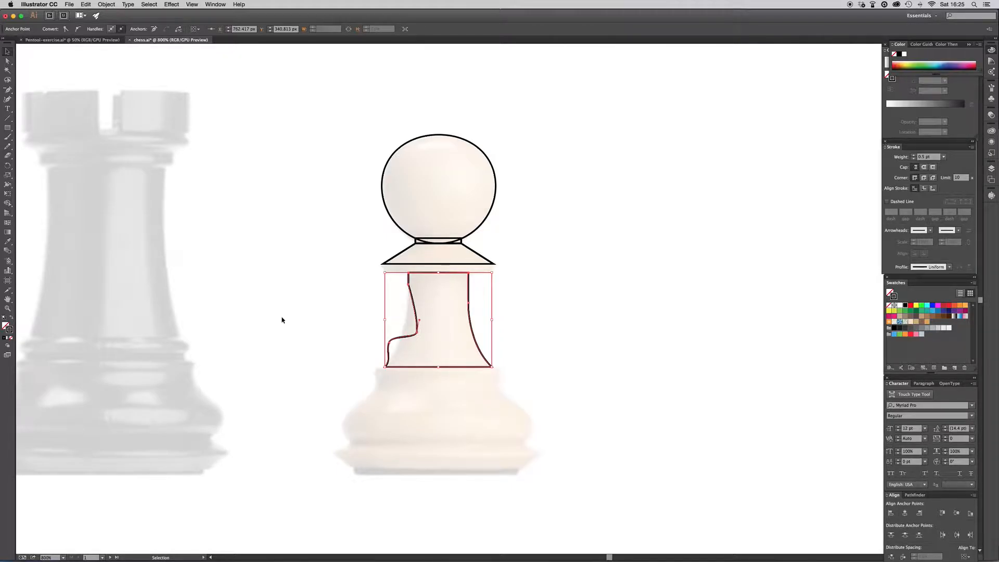
key("super+equal")
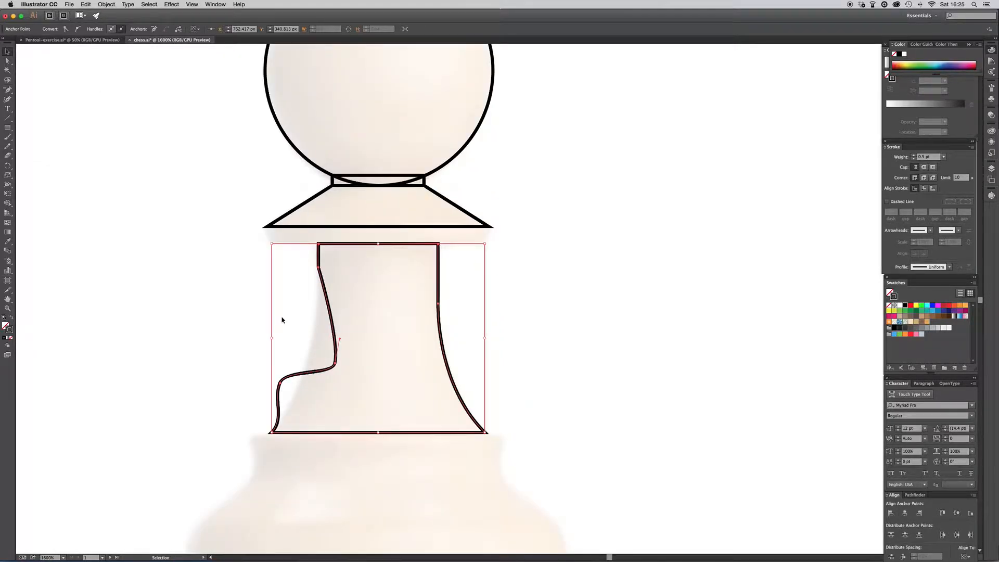
- Delete the inward-pulled anchor point on the body's left side together with its segments, leaving a gap in the outline
key("a")
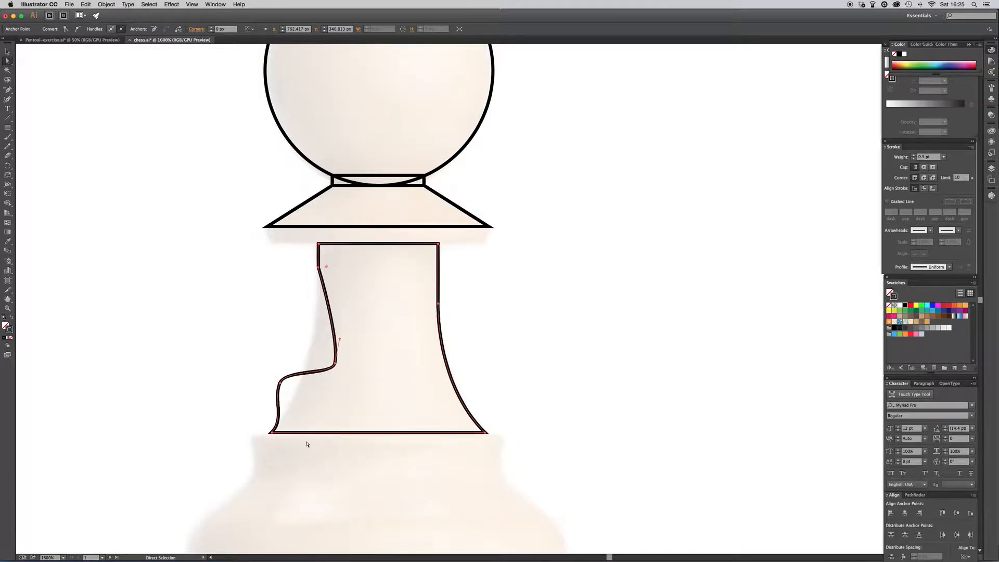
left_click(336, 365)
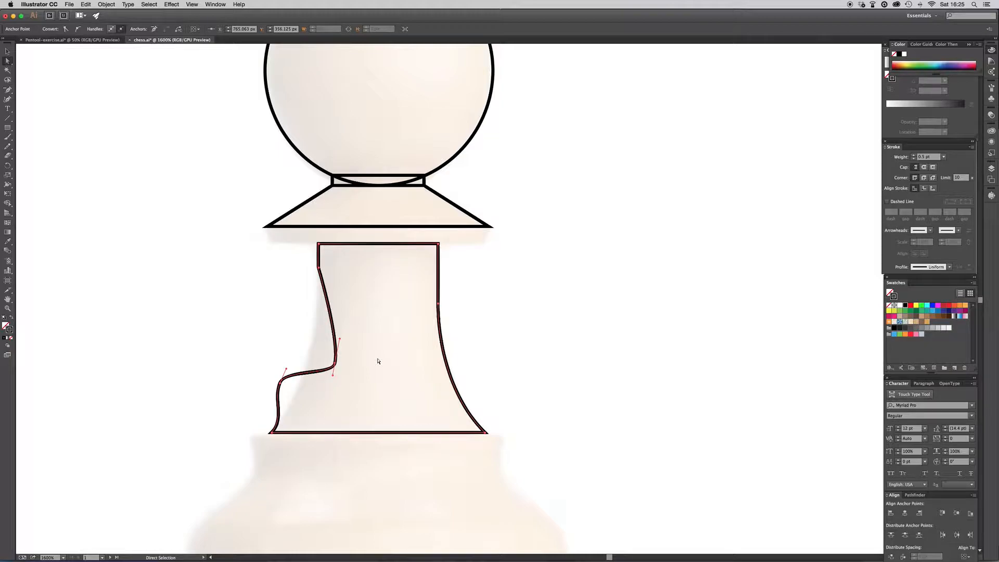
key("Delete")
- Close the gap in the body's left side with a straight-line Pen tool zigzag, first inward and then outward
key("p")
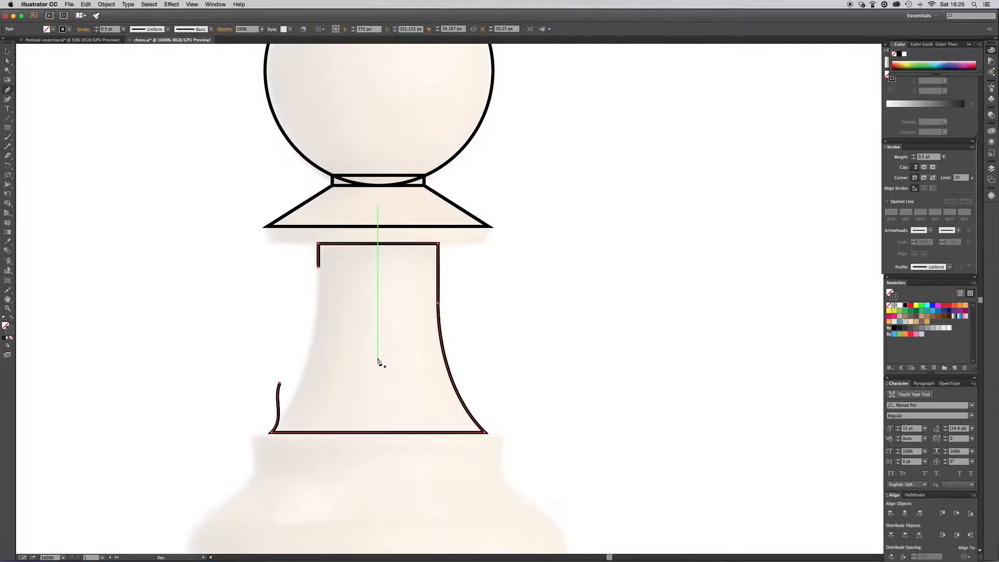
left_click(280, 384)
left_click(348, 315)
left_click(277, 284)
left_click(318, 268)
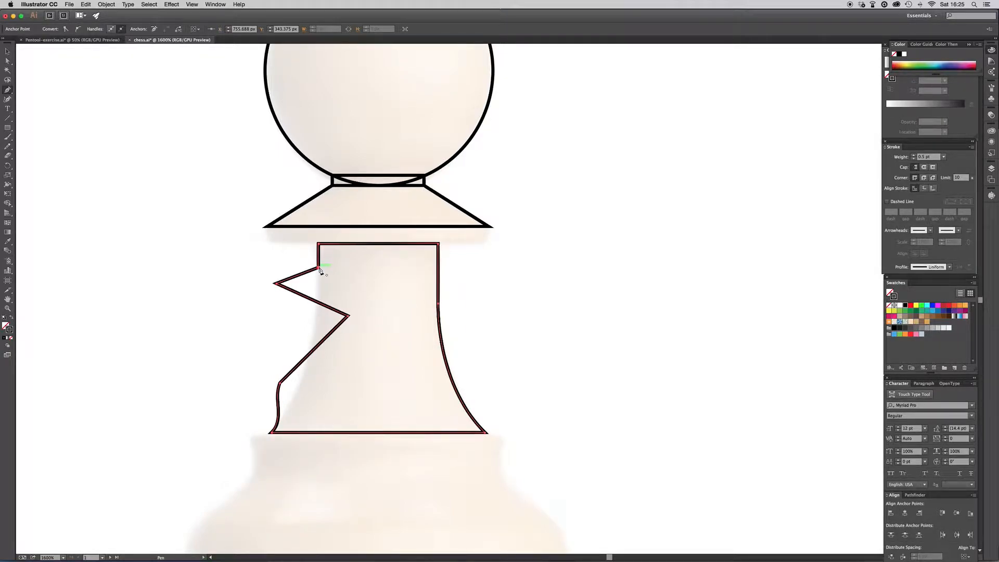
key("v")
left_click(342, 283)
- Look over the chess artboards, examining the fully traced pawn, its plain outline and its separated component shapes
key("super+minus")
key("super+minus")
key("super+minus")
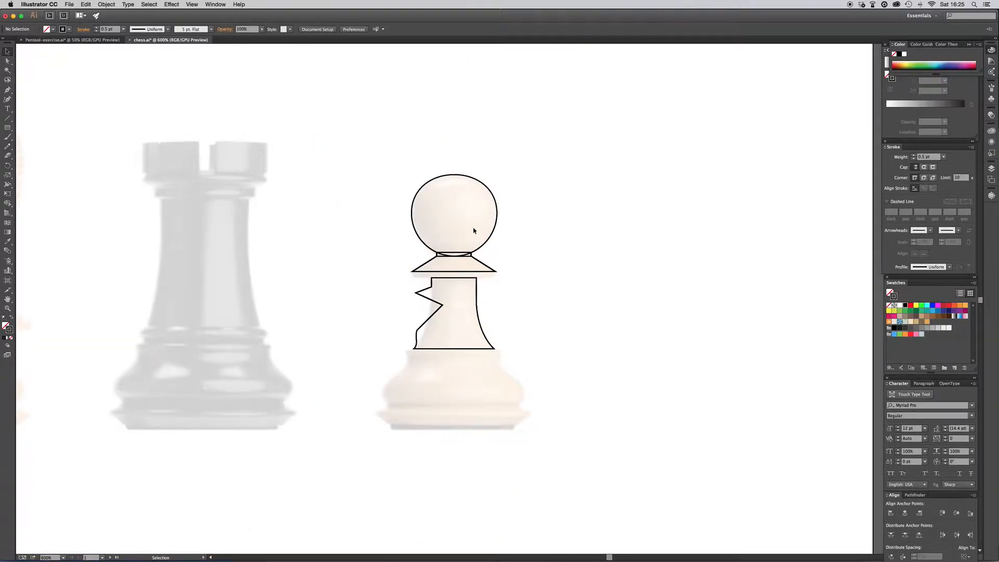
left_click_drag(685, 332, 339, 357)
left_click_drag(865, 334, 327, 358)
left_click_drag(775, 322, 215, 346)
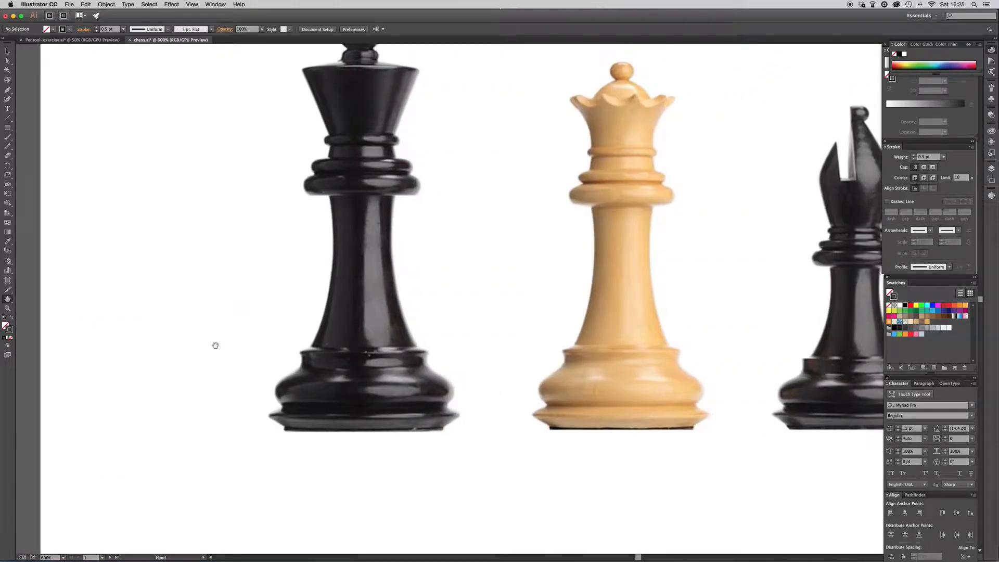
key("super+minus")
key("super+minus")
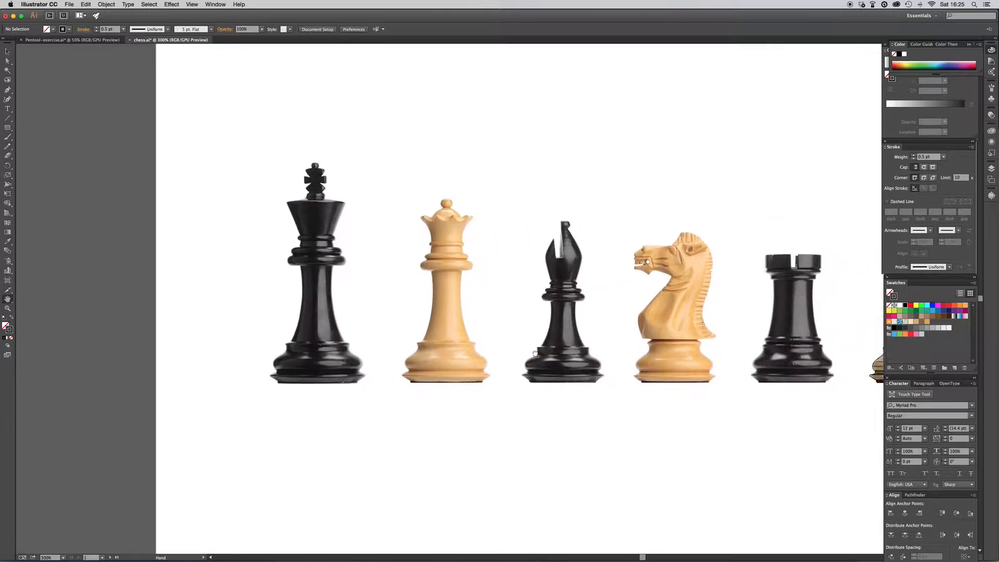
left_click_drag(567, 349, 416, 356)
left_click_drag(677, 326, 416, 281)
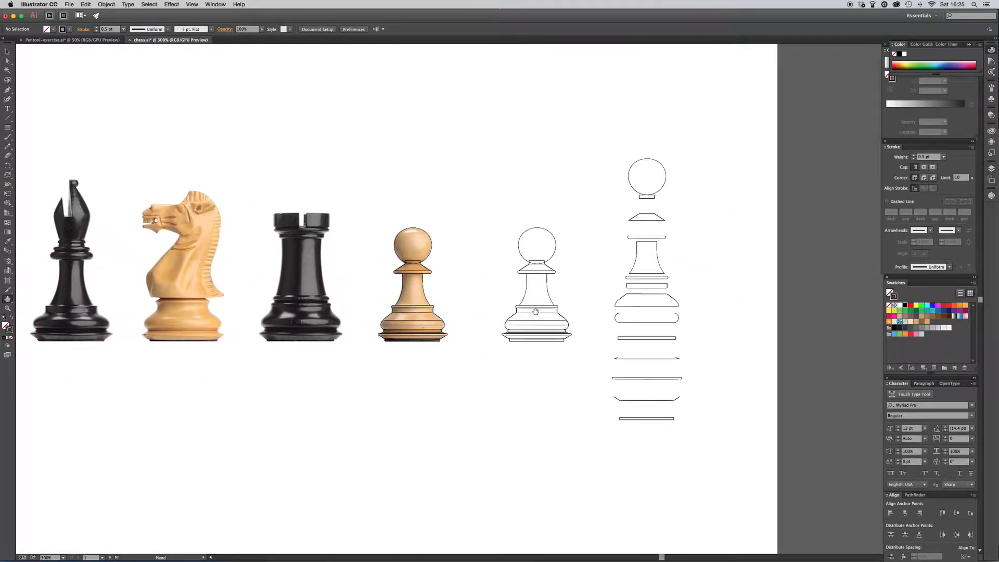
key("super+plus")
key("super+plus")
left_click_drag(635, 278, 366, 307)
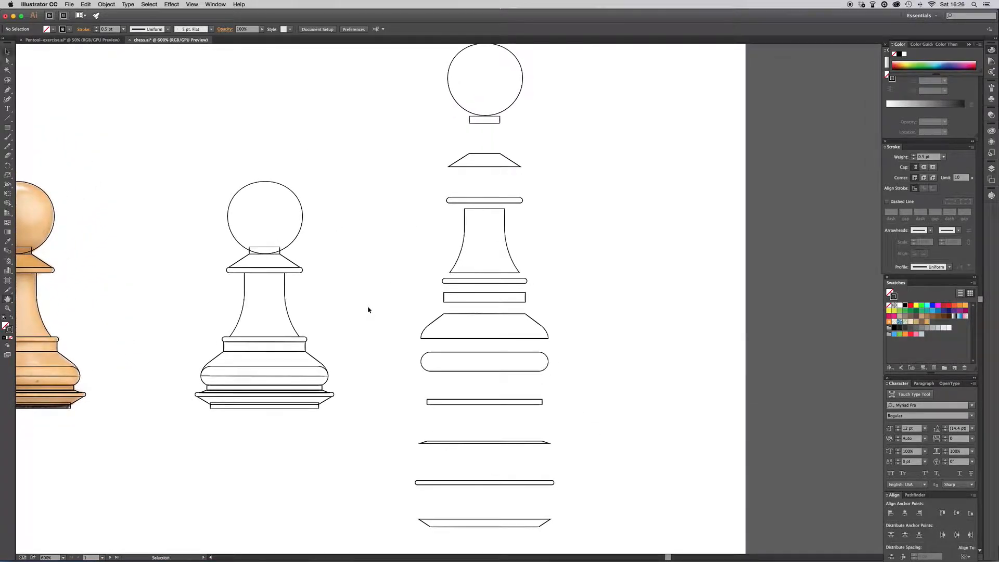
key("super+minus")
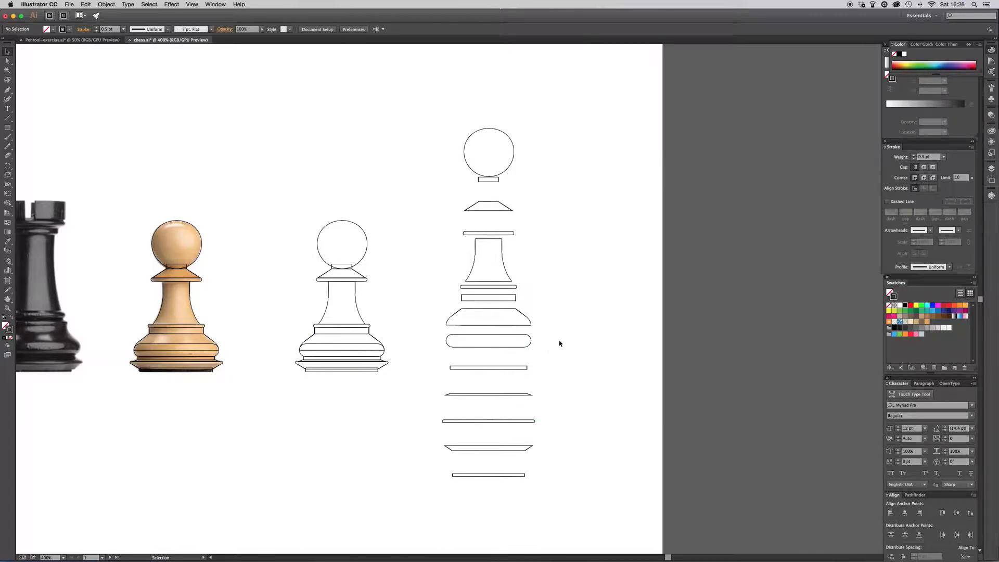
- Show the layers list and check which layer holds the chess photo and the pawn outline
key("super+minus")
left_click_drag(317, 233, 414, 363)
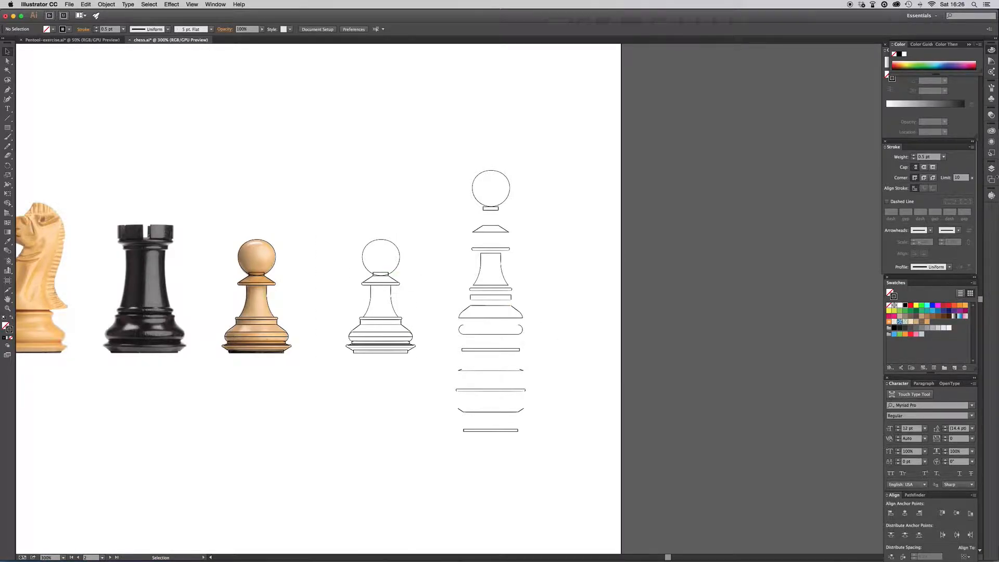
left_click(992, 169)
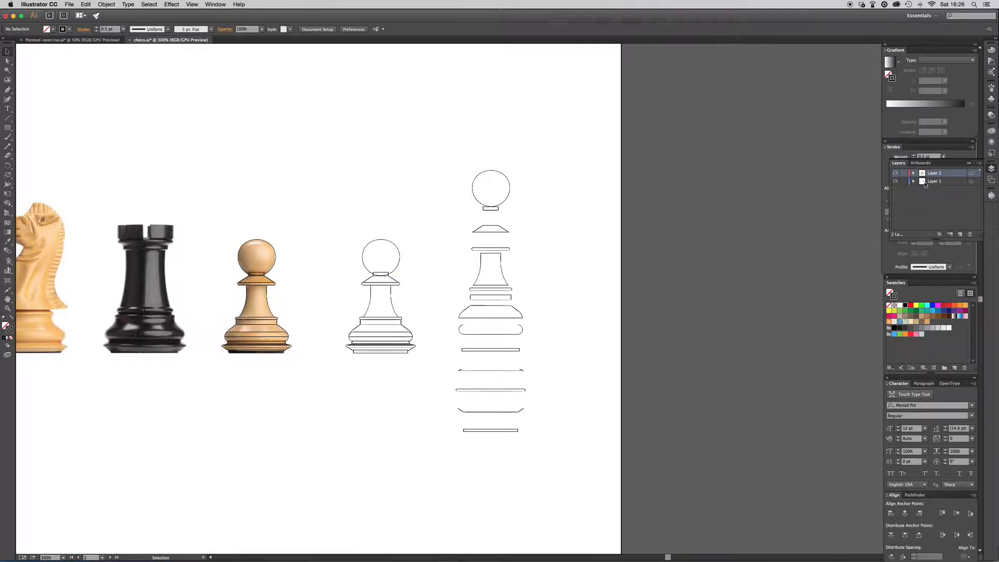
left_click(298, 239)
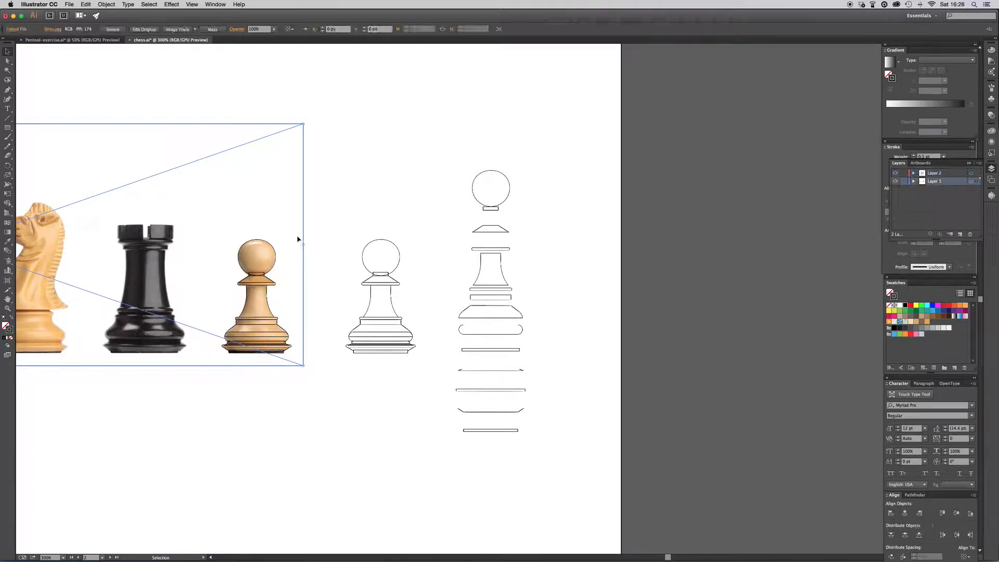
left_click(390, 226)
key("super+equal")
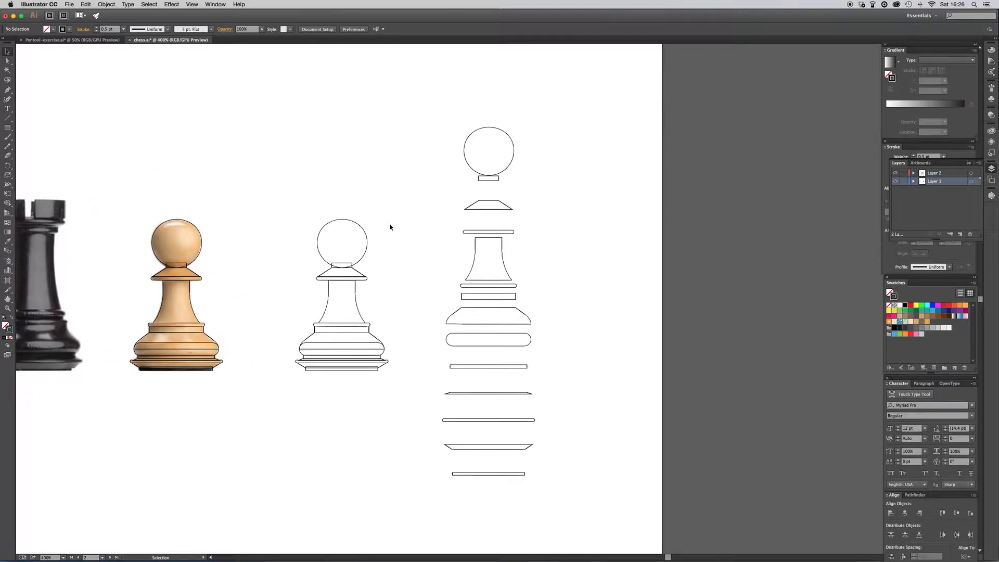
mouse_move(307, 196)
left_mouse_down()
mouse_move(402, 404)
mouse_move(404, 352)
left_mouse_up()
left_click(402, 354)
- On the faded chess artboard, duplicate the finished coloured pawn to the empty space beside it, leaving the chess photo out of the selection
scroll(484, 244, "down", 2)
key("space")
left_click_drag(685, 242, 336, 225)
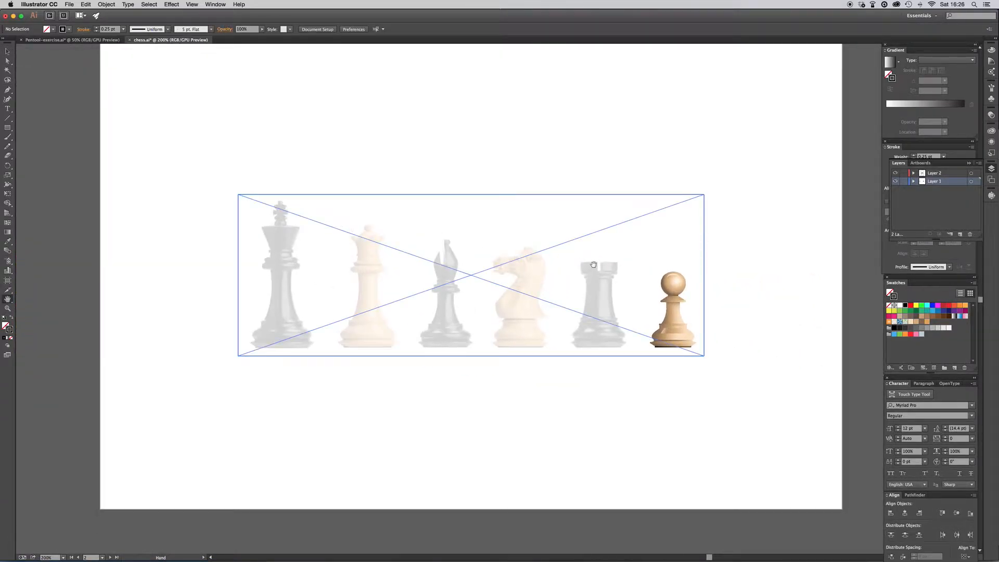
left_click_drag(593, 265, 576, 263)
scroll(663, 261, "up", 2)
key("v")
key("space")
left_click_drag(815, 283, 647, 263)
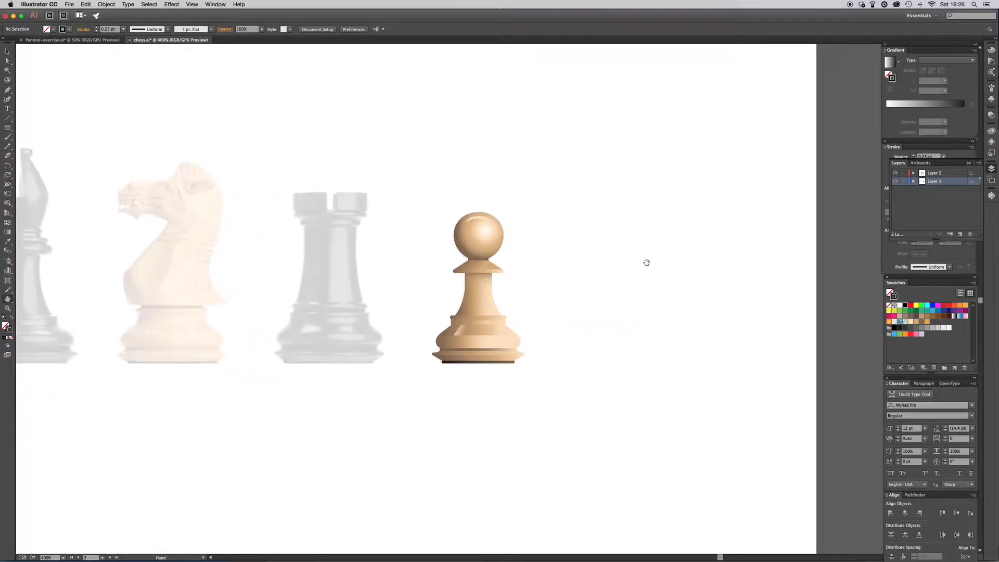
left_click_drag(427, 209, 406, 169)
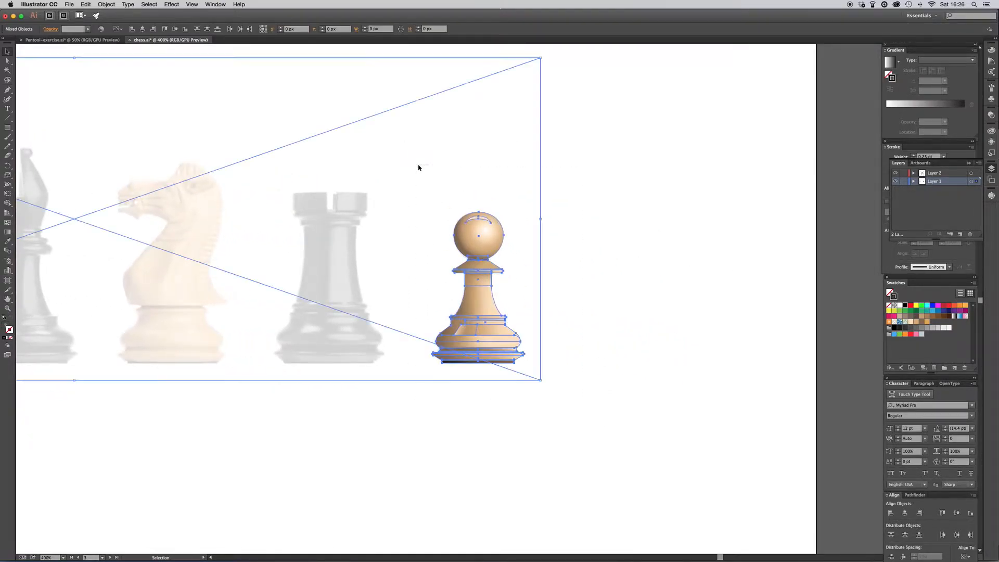
left_click(419, 203, "shift")
left_click_drag(487, 295, 679, 304)
left_click(749, 286)
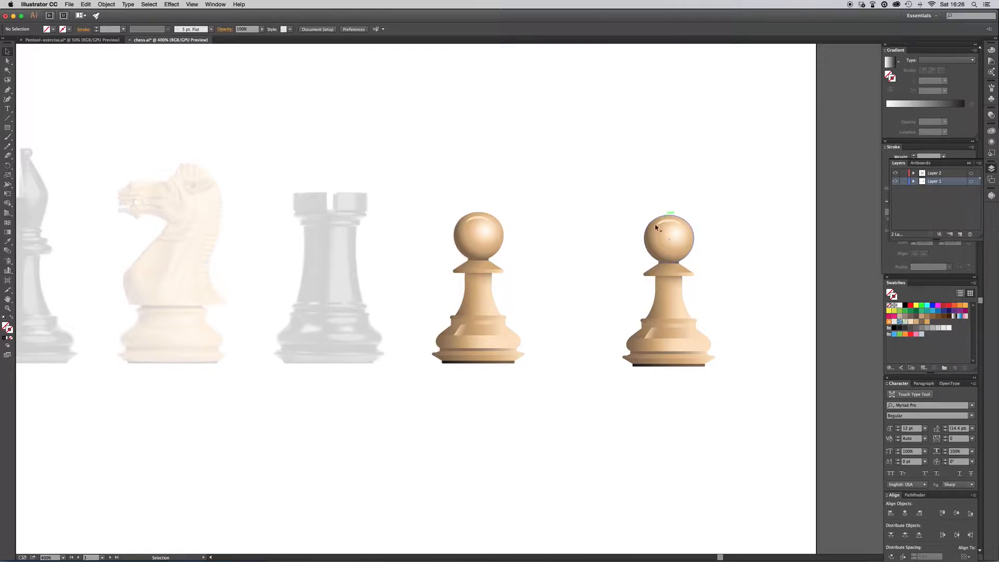
- Go back to the artboard with the line tracings and move the tracing over the photo pawn up and off the photo
left_click_drag(717, 398, 718, 403)
key("space")
left_click(528, 438)
key("space")
left_click_drag(152, 404, 664, 396)
left_click_drag(104, 408, 499, 403)
left_click_drag(182, 395, 636, 384)
left_click_drag(307, 391, 818, 368)
left_click_drag(290, 362, 311, 98)
key("super+equal")
key("super+minus")
key("super+minus")
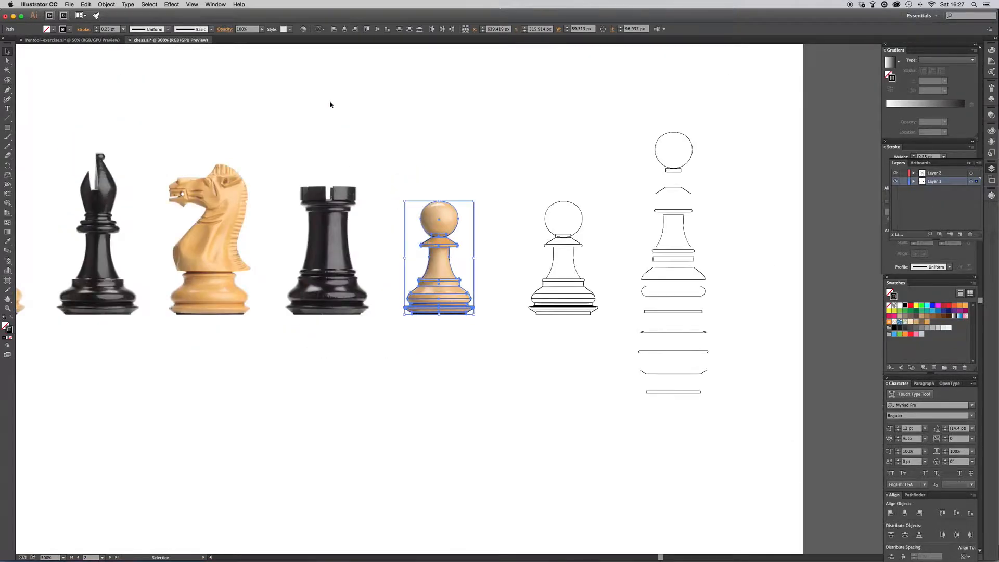
left_click_drag(456, 229, 407, 83)
left_click(490, 120)
- Ungroup the pawn outline that stands beside the photo pawn and clear the selection
key("super+plus")
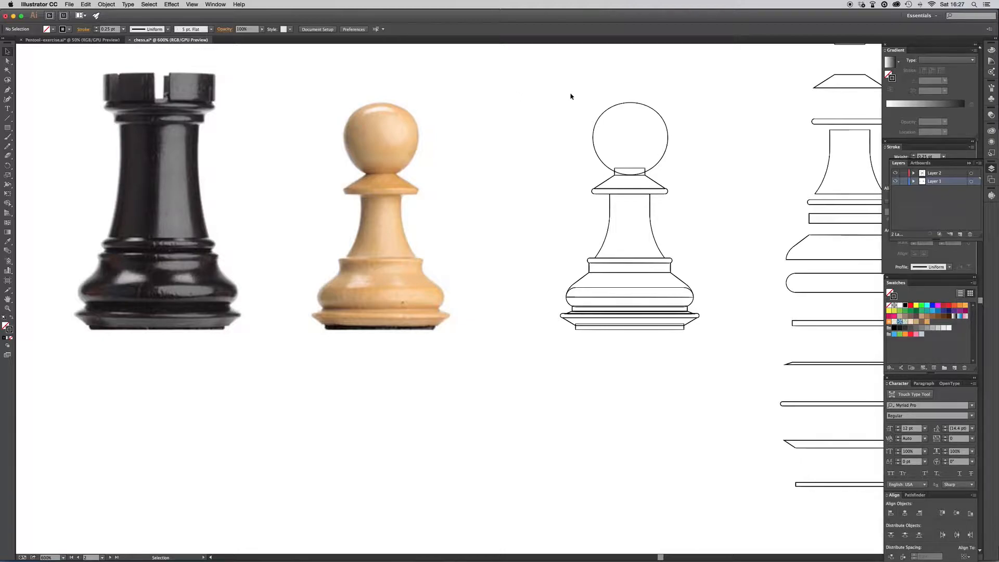
left_click(635, 146)
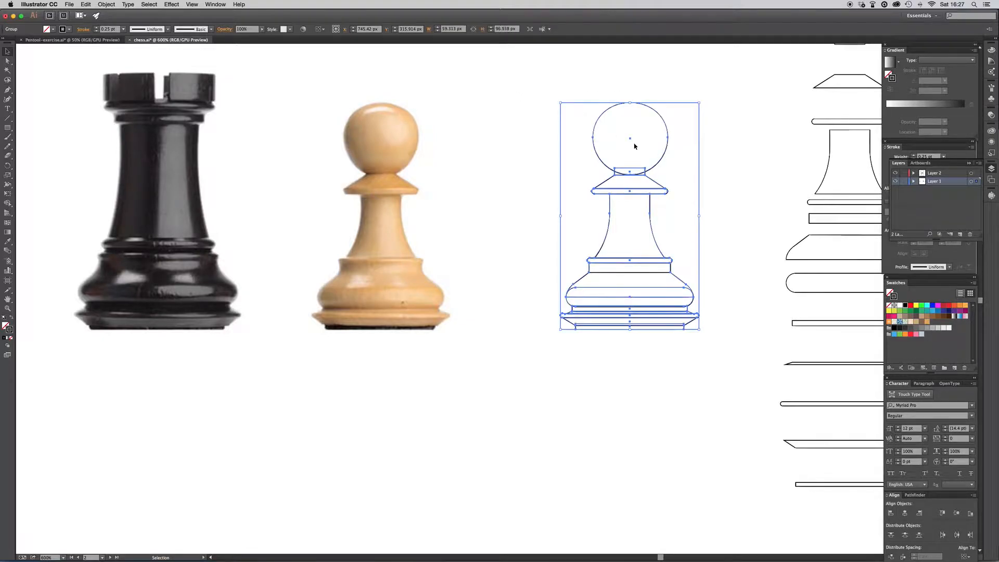
left_click(730, 145)
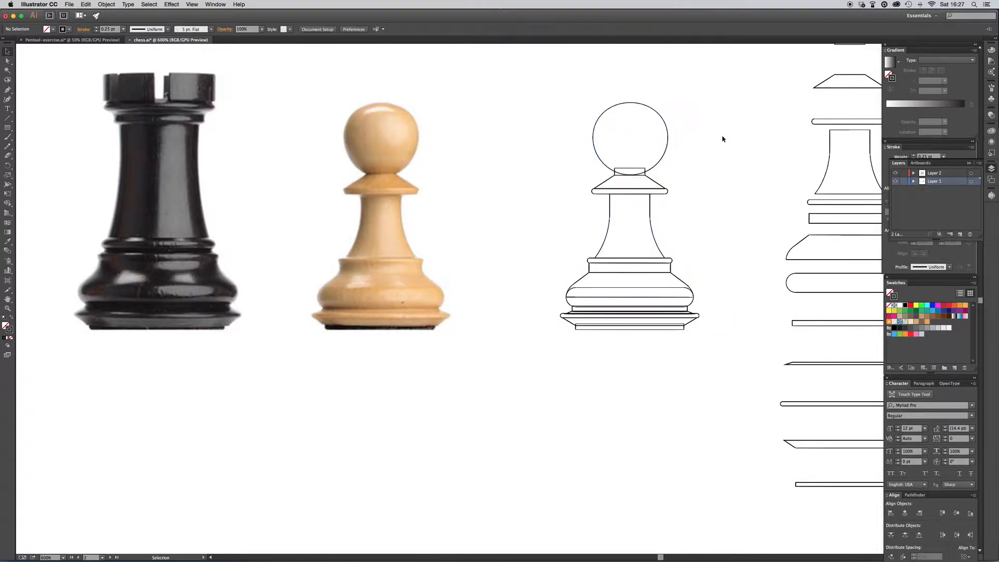
- Group all parts of the pawn outline, try moving the group sideways and undo that move
left_click_drag(560, 100, 716, 356)
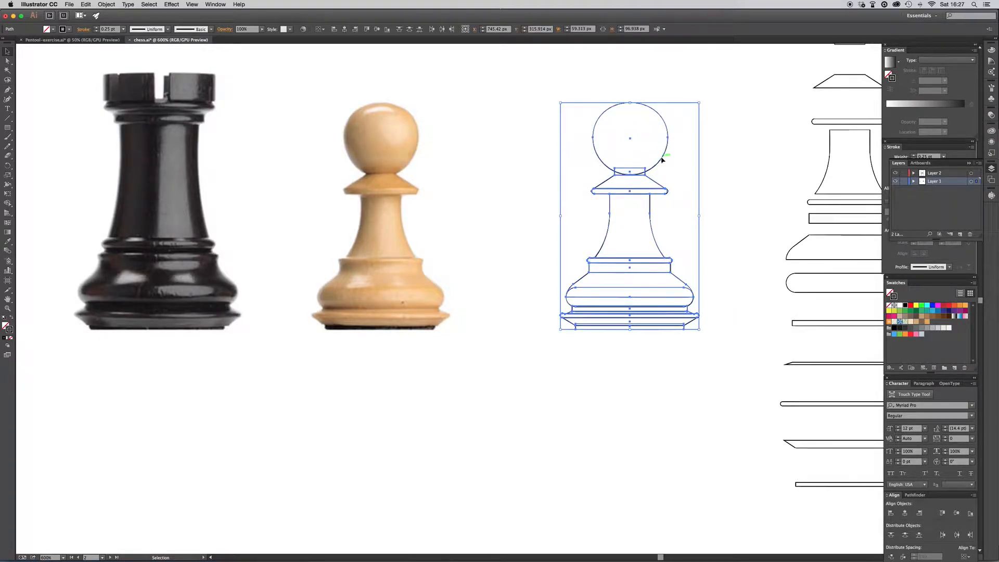
right_click(662, 160)
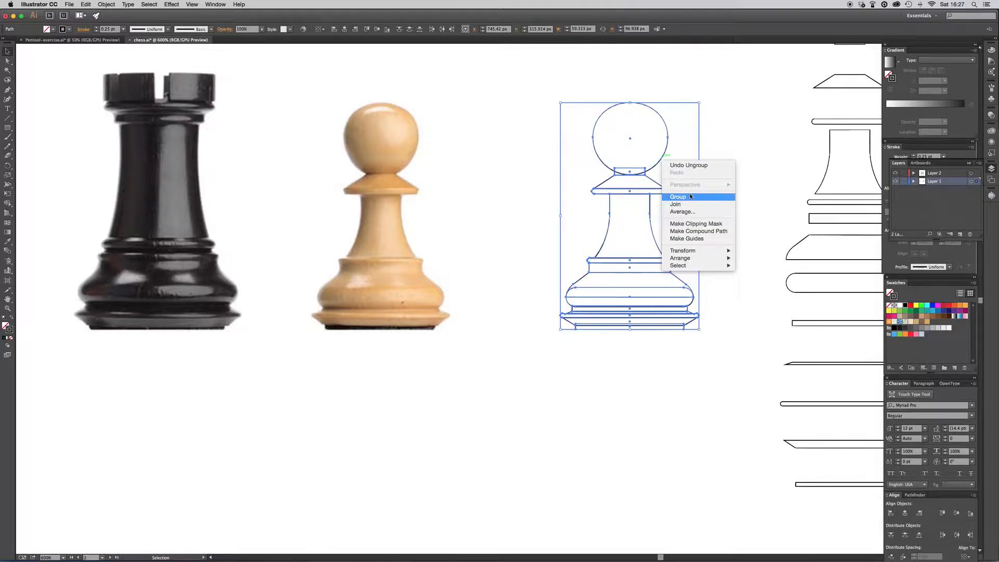
left_click(690, 196)
left_click(718, 185)
left_click_drag(637, 190, 584, 192)
key("super+z")
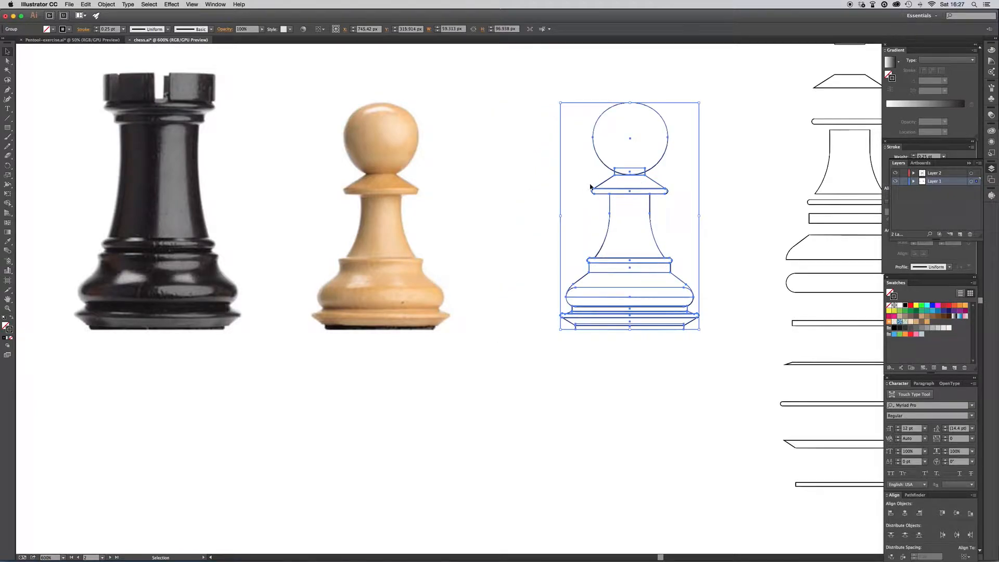
- Undo the grouping of the pawn outline, try moving its head circle separately and undo that move
right_click(646, 175)
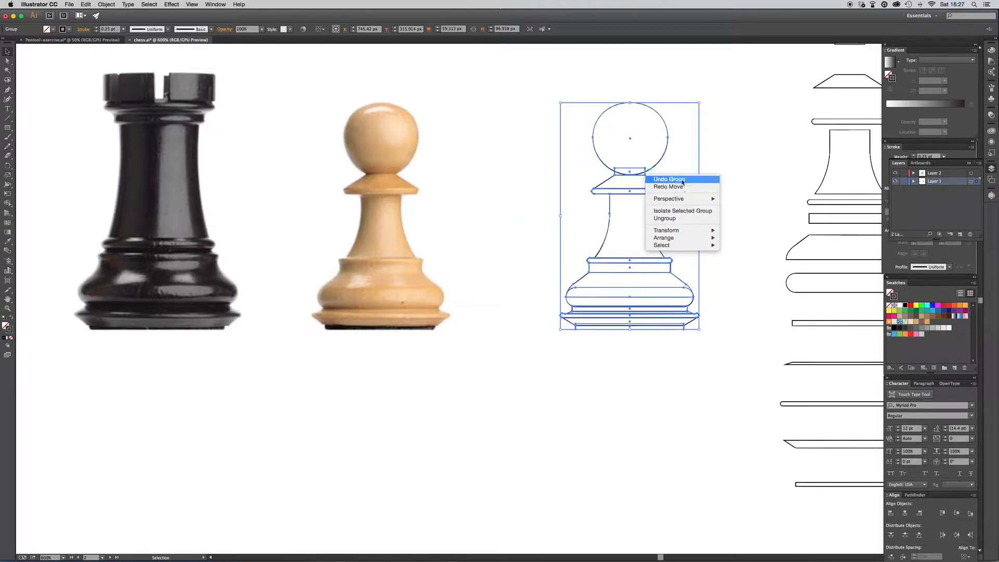
left_click(682, 179)
left_click_drag(664, 157, 706, 128)
key("super+z")
left_click(706, 128)
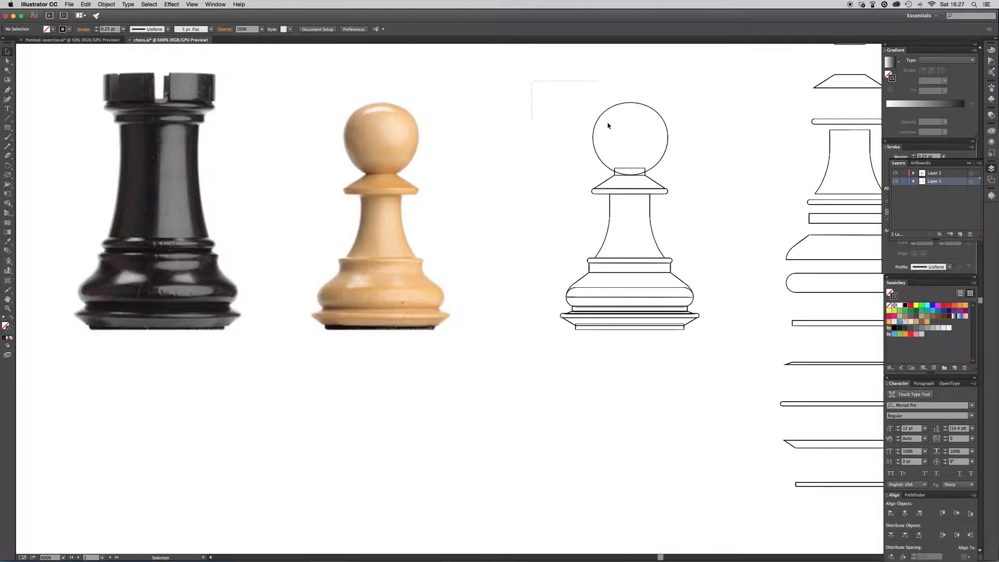
left_click(625, 136)
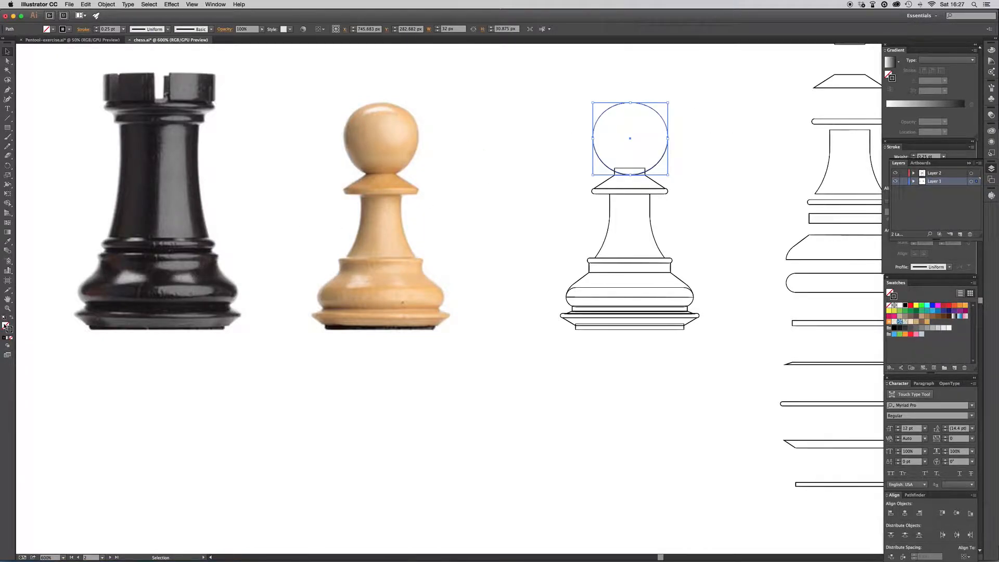
left_click(6, 325)
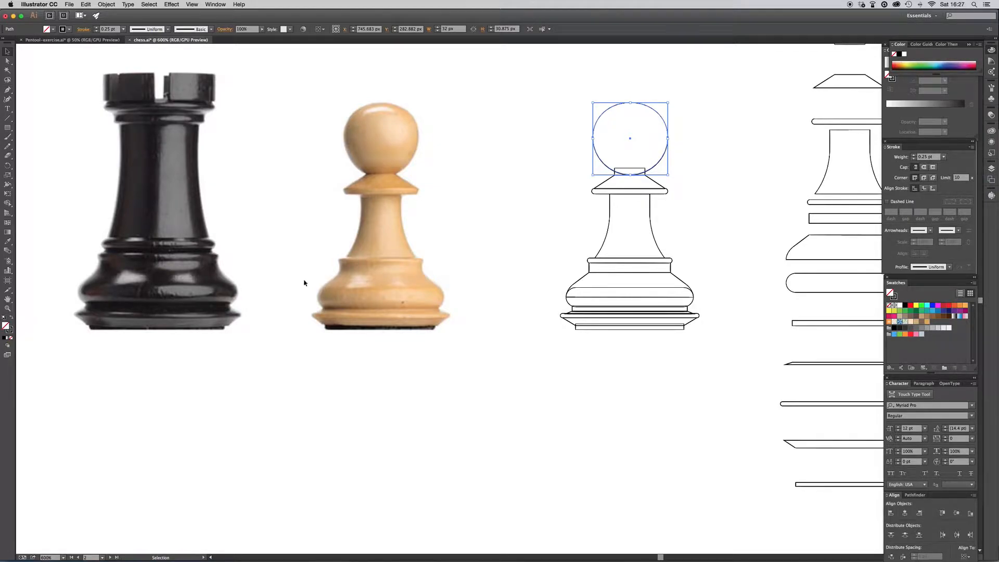
double_click(8, 330)
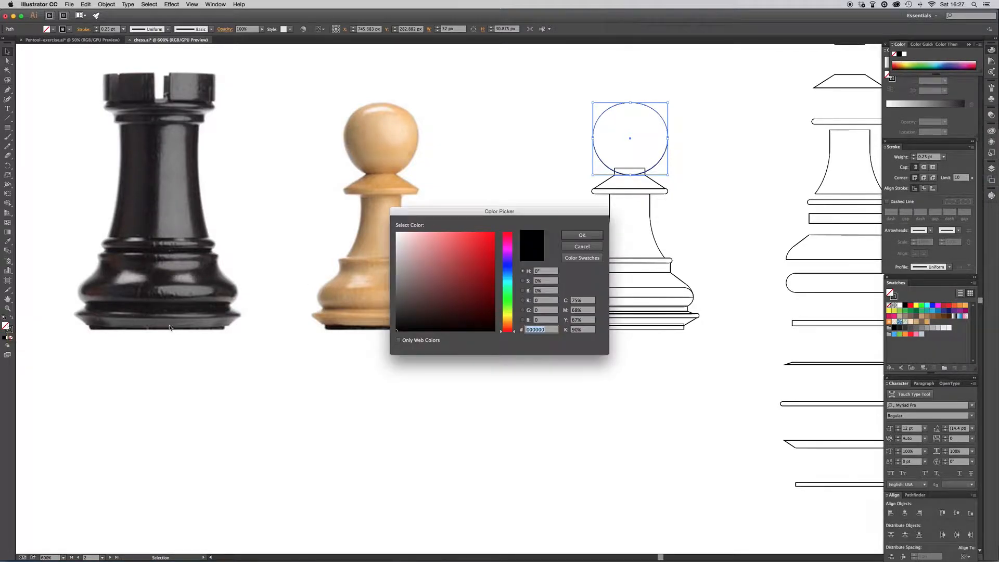
type("2baf50")
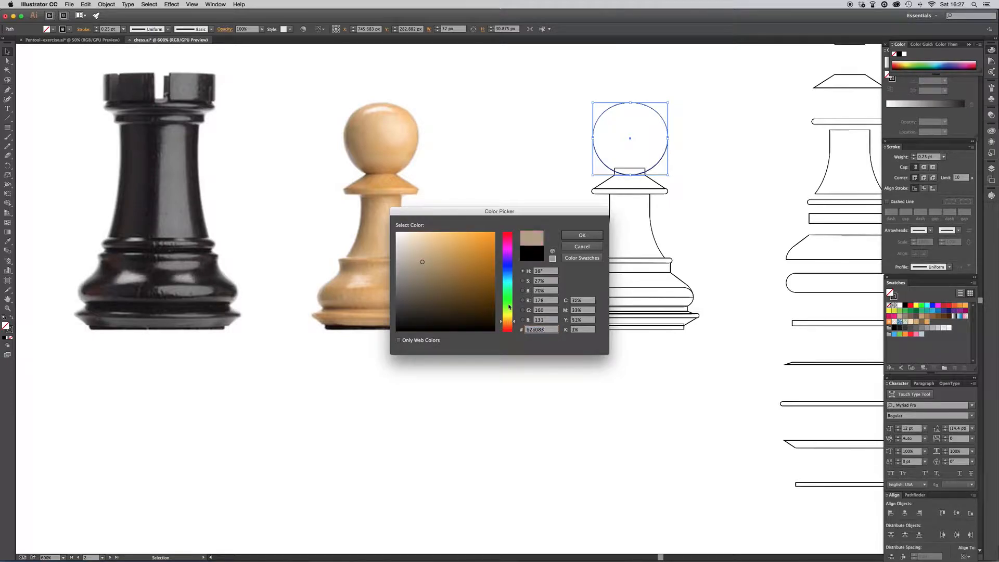
left_click(581, 246)
left_click(726, 228)
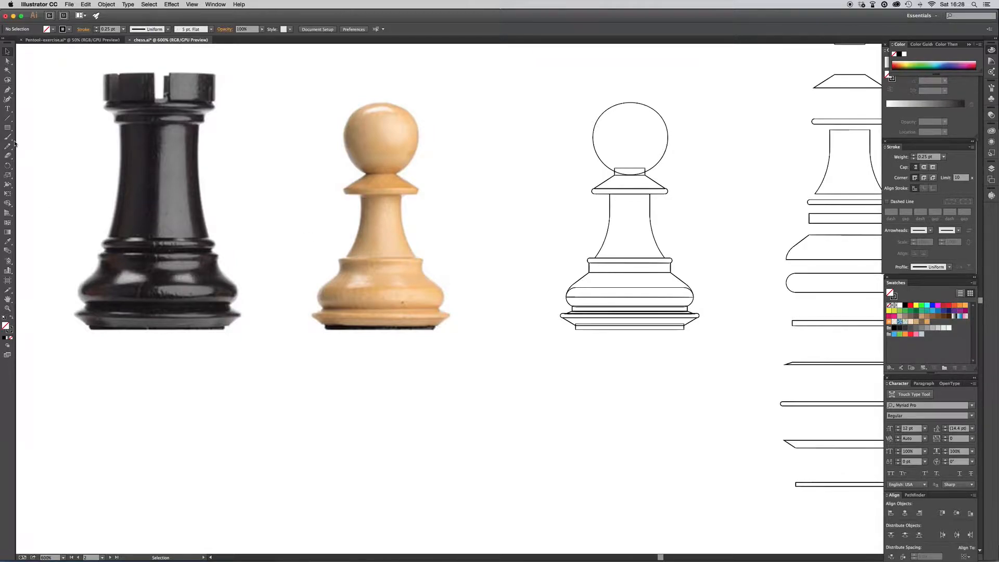
- Sample a light tone from the photo pawn's head with the Eyedropper and save it as swatch R=253 G=225 B=190
left_click(9, 242)
left_click(400, 125)
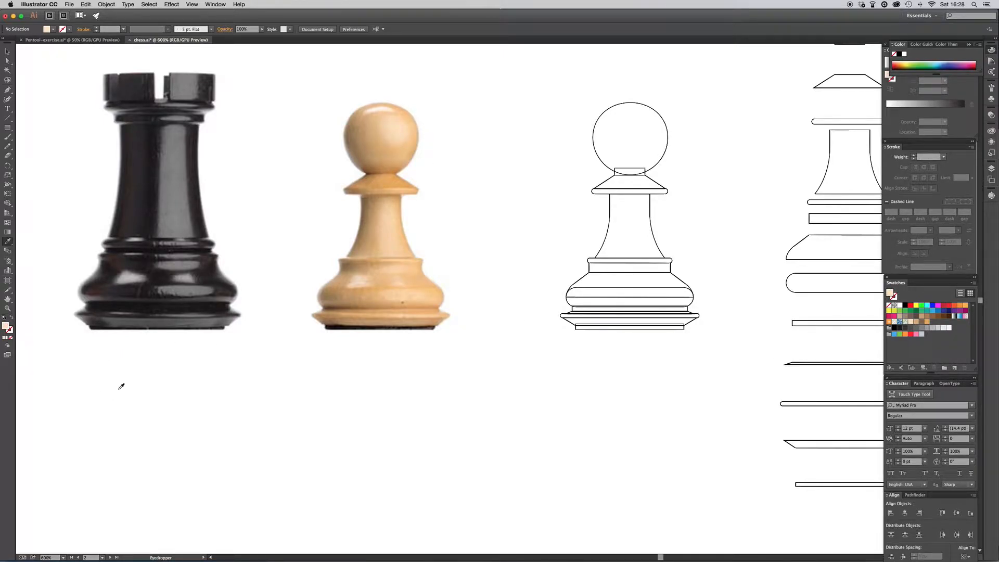
left_click(956, 369)
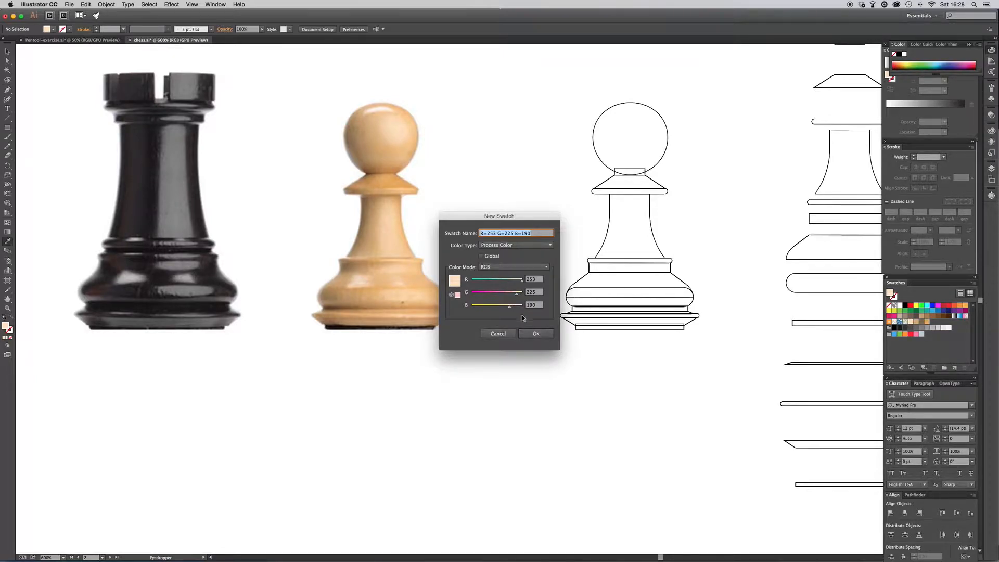
left_click(535, 332)
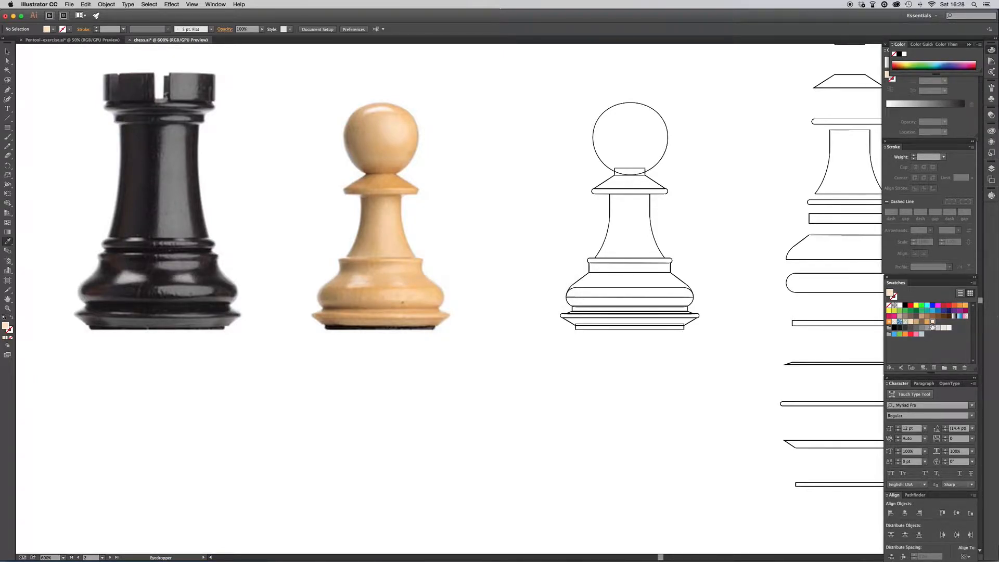
- Sample a mid tone from the centre of the photo pawn's head and save it as a swatch
left_click(374, 139)
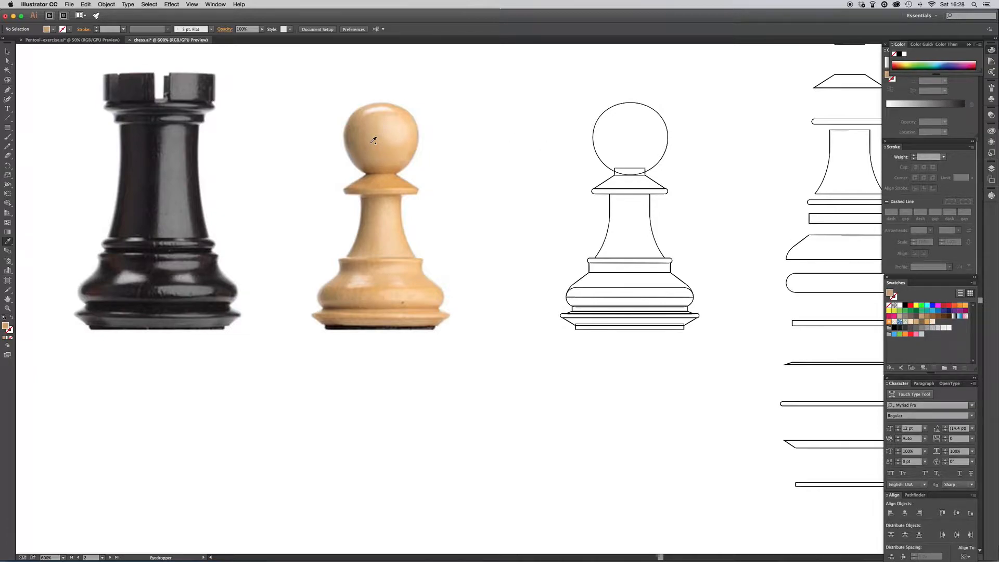
left_click(951, 367)
left_click(536, 333)
- Sample two darker tones toward the left edge of the photo pawn's head and save both as swatches, the first as R=149 G=120 B=81
left_click(358, 139)
left_click(954, 367)
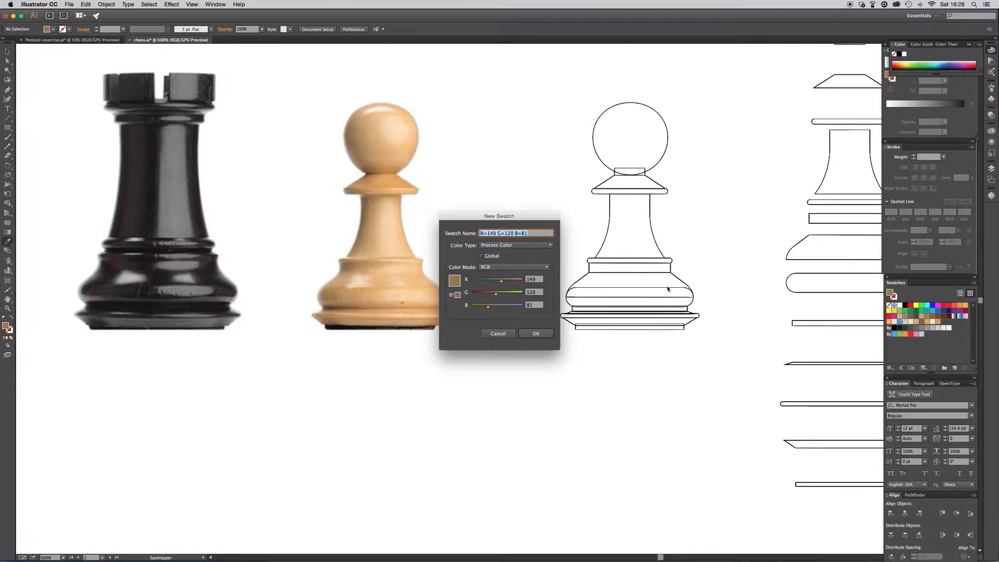
left_click(536, 333)
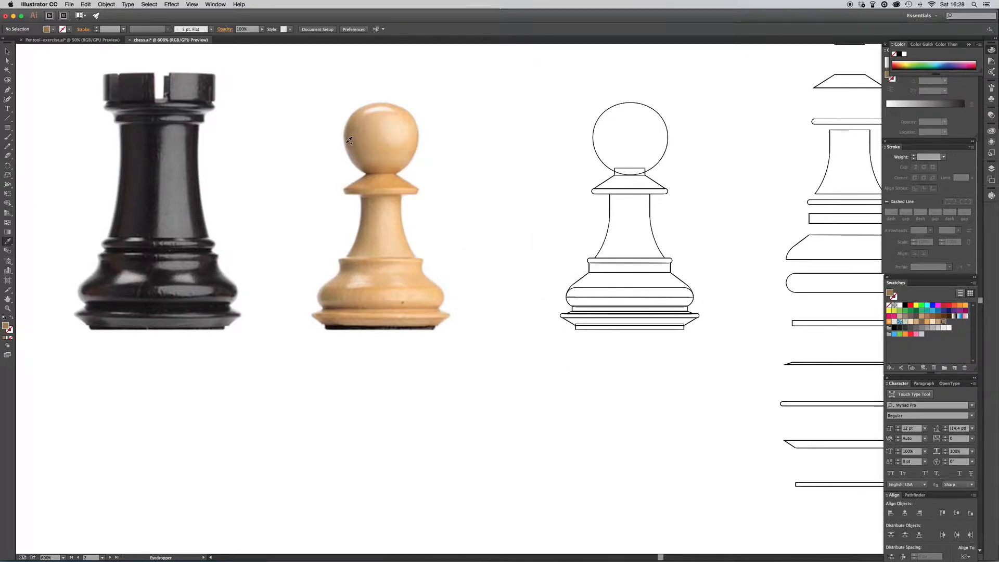
left_click(955, 367)
left_click(548, 334)
- Create a new swatch color group with the name Color Group 1
left_click(974, 284)
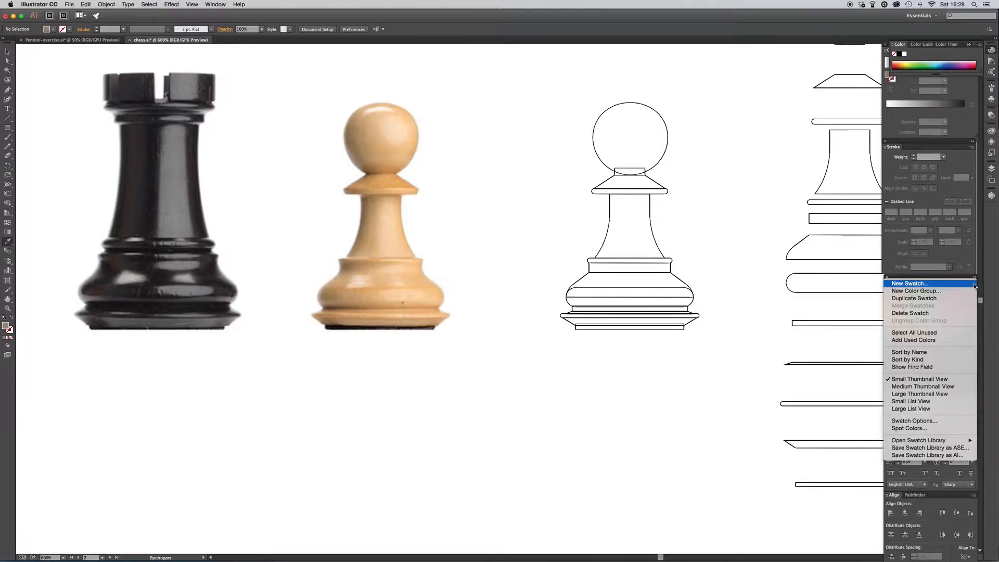
left_click(955, 291)
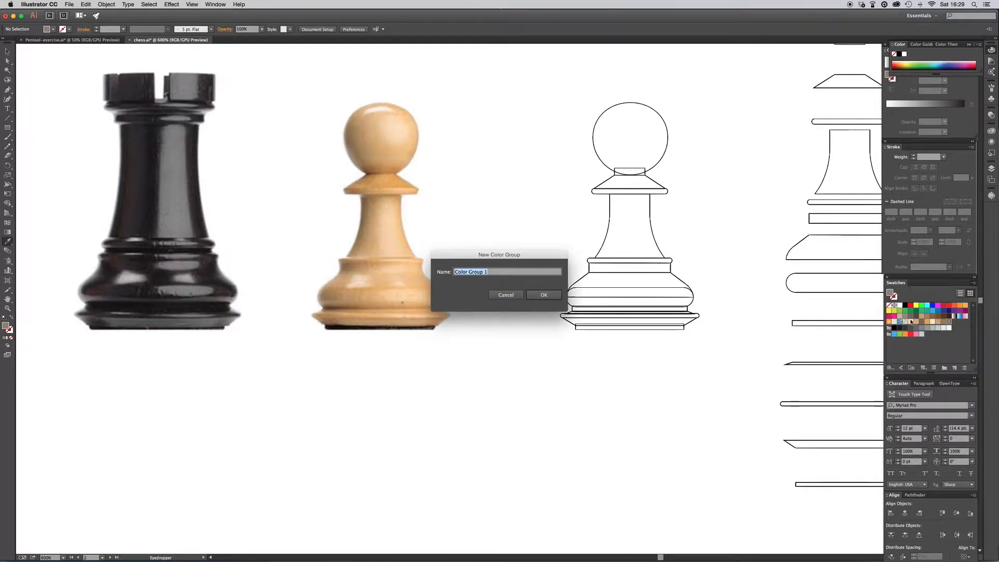
left_click(540, 296)
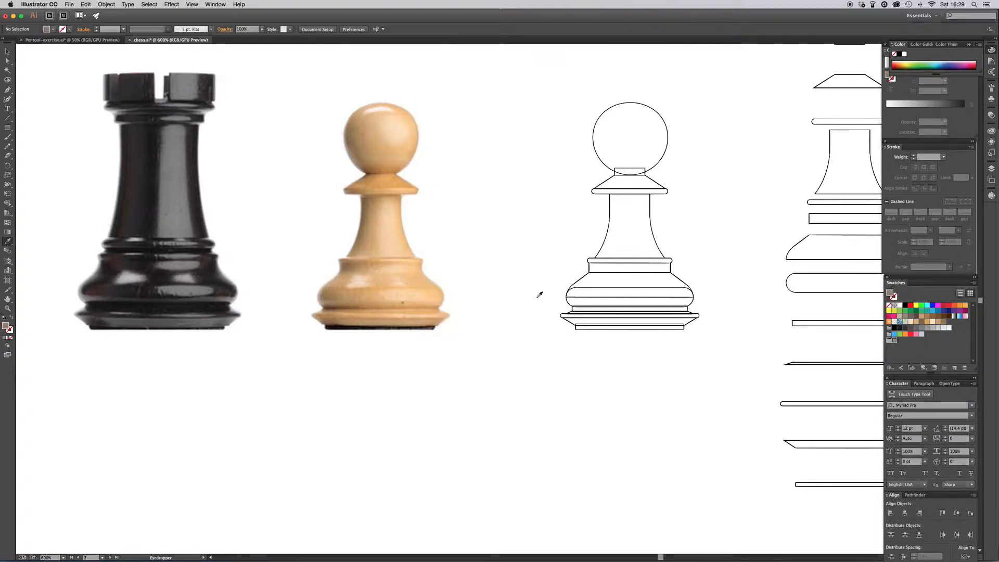
left_click(913, 349)
- Try blue and several other swatches as the fill of the pawn outline's head circle, ending with the saved light wood swatch
key("super+equal")
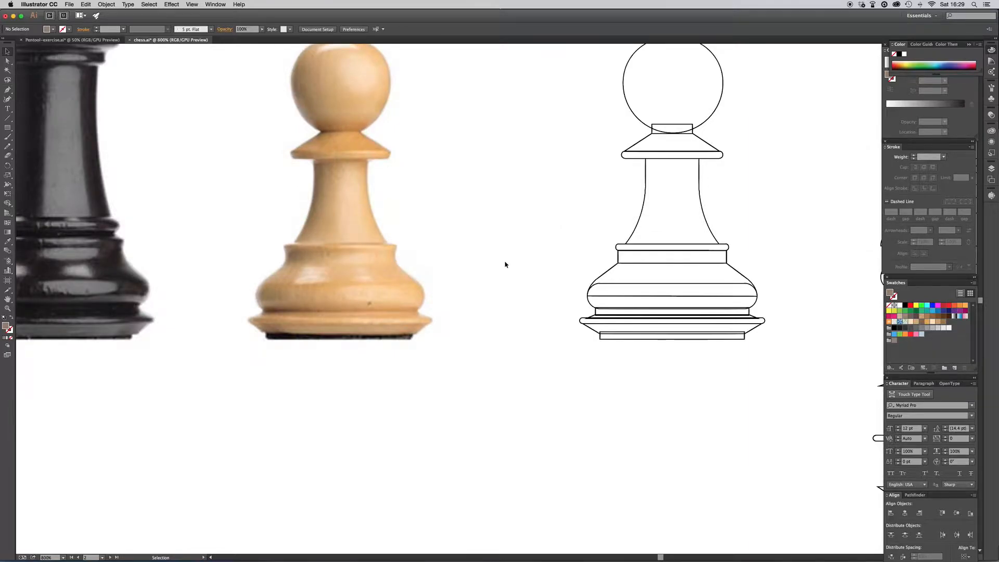
left_click_drag(614, 241, 393, 342)
key("v")
left_click_drag(431, 154, 456, 180)
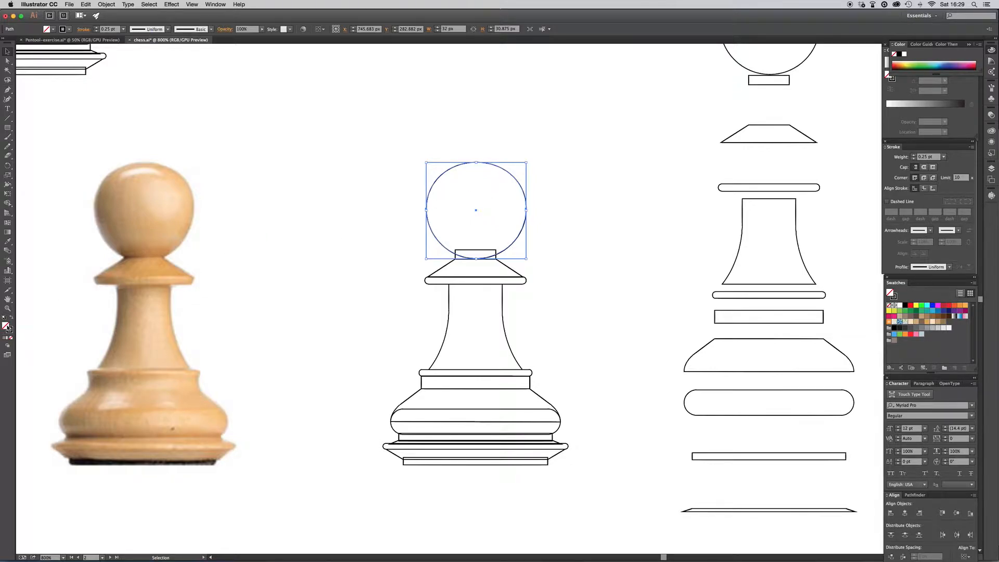
left_click(943, 322)
left_click(932, 311)
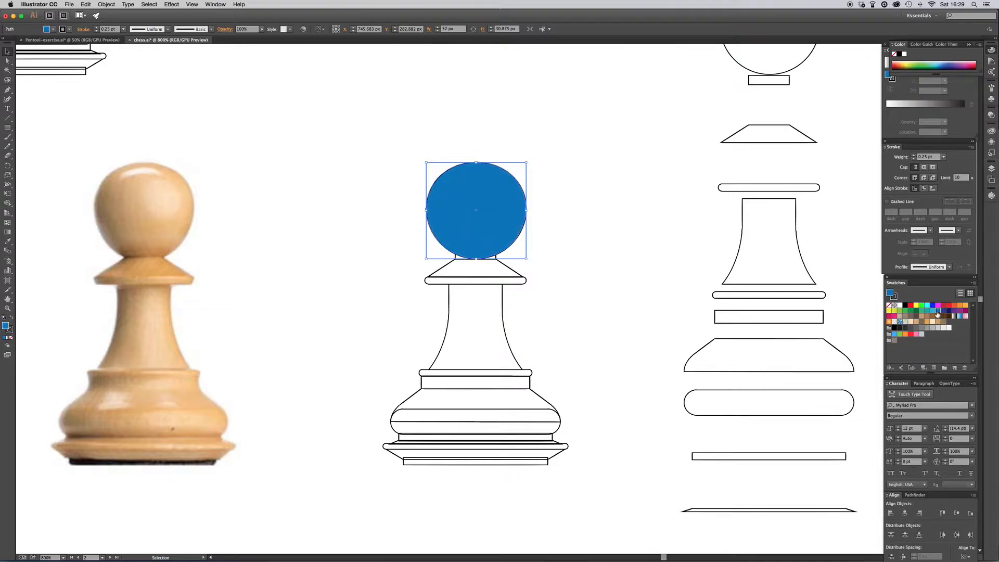
left_click(926, 310)
left_click(915, 311)
left_click(910, 311)
left_click(921, 311)
left_click(938, 321)
left_click(933, 321)
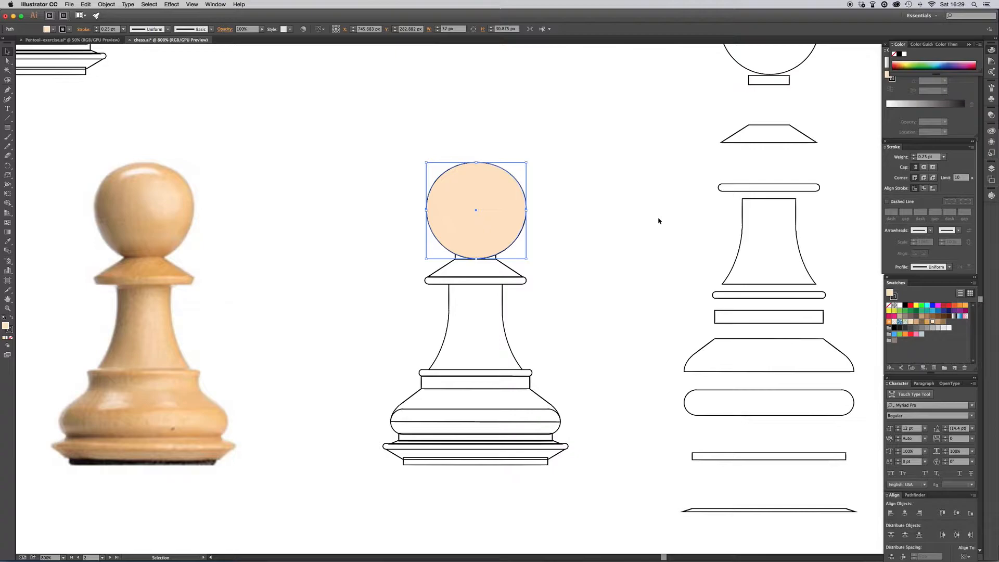
- Try removing the stroke from the pawn outline's head circle, and undo the removal
left_click(10, 329)
left_click(11, 339)
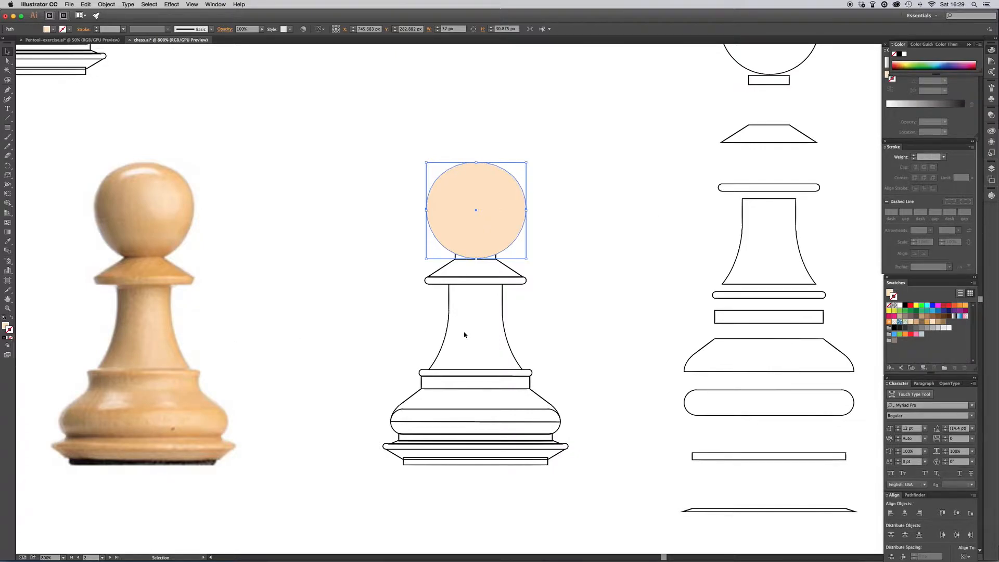
left_click(591, 329)
left_click(519, 223)
key("super+z")
left_click(551, 223)
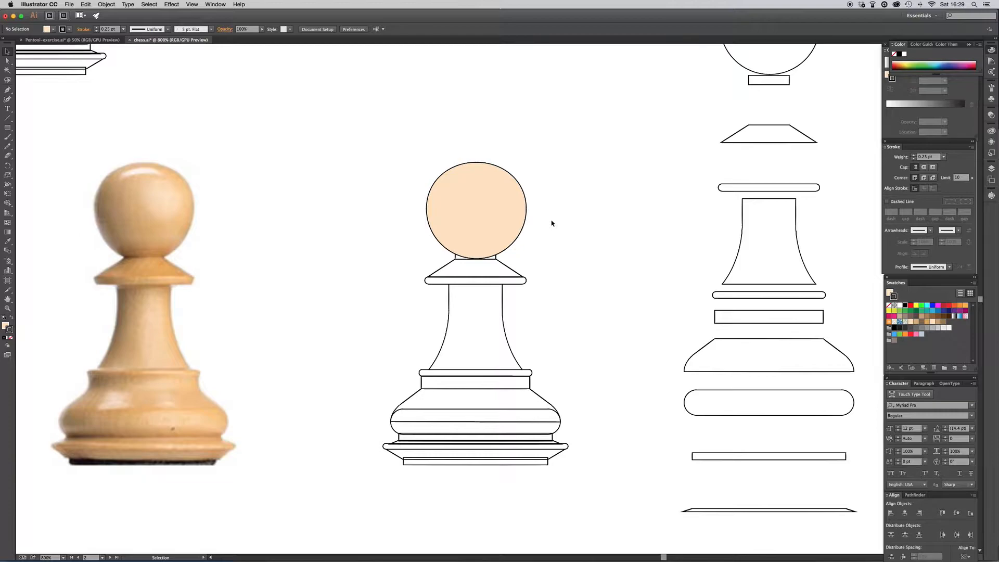
- Select the head circle and detach the gradient settings from the dock so they float near the pawn outline
left_click(515, 210)
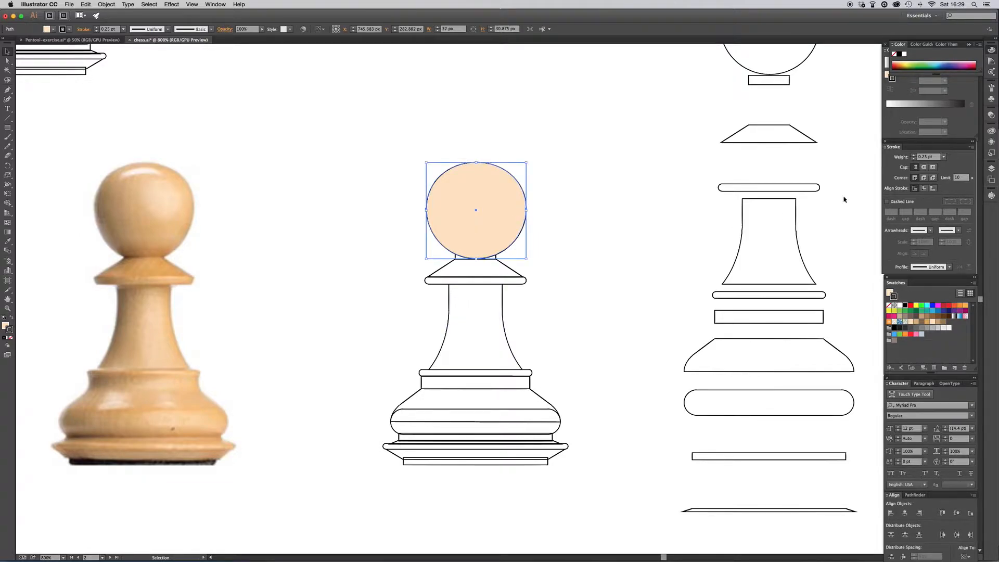
left_click(969, 133)
left_click_drag(896, 51, 592, 108)
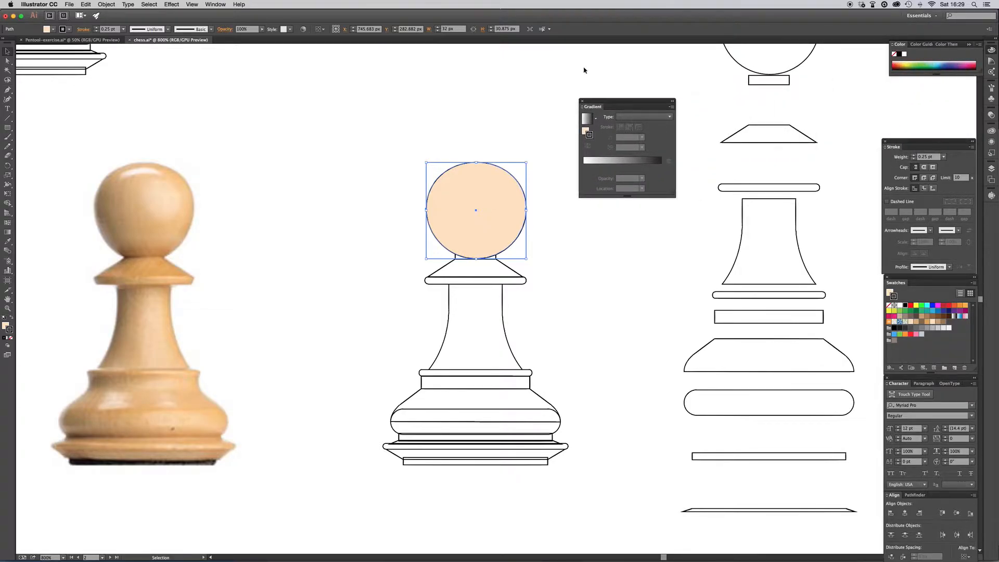
left_click(211, 4)
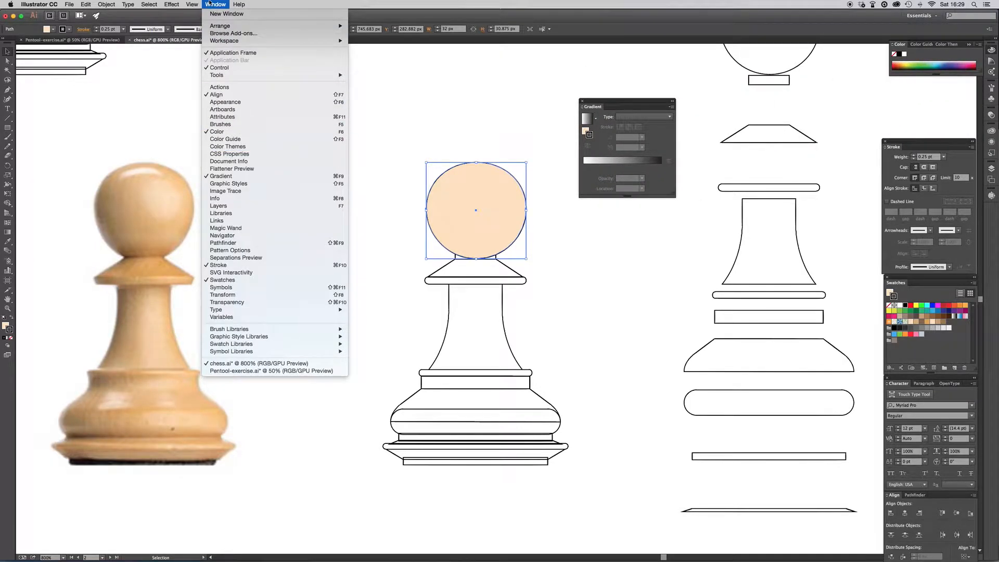
left_click(208, 4)
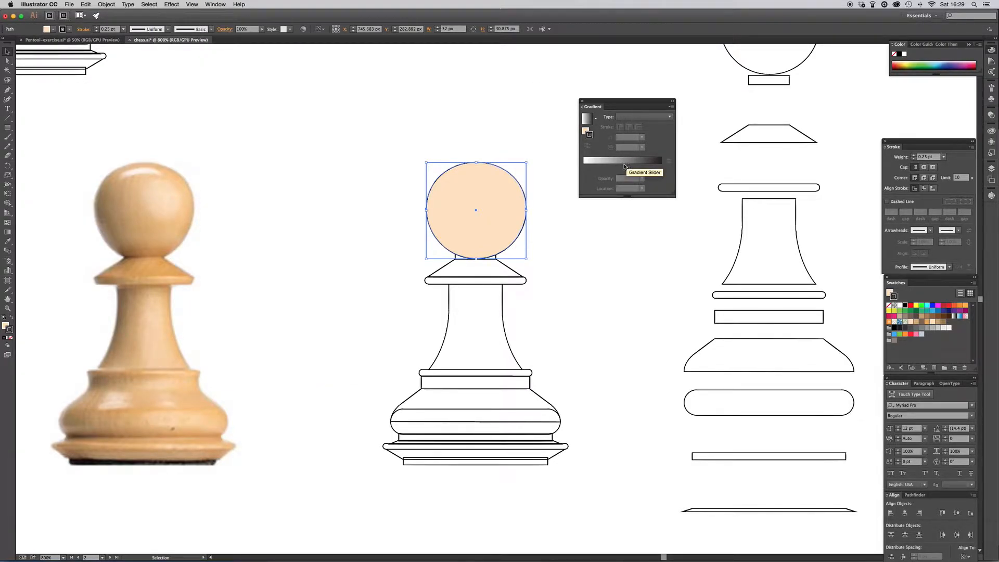
- Remove the head circle's stroke and fill the circle with the default white-to-black linear gradient
left_click(11, 337)
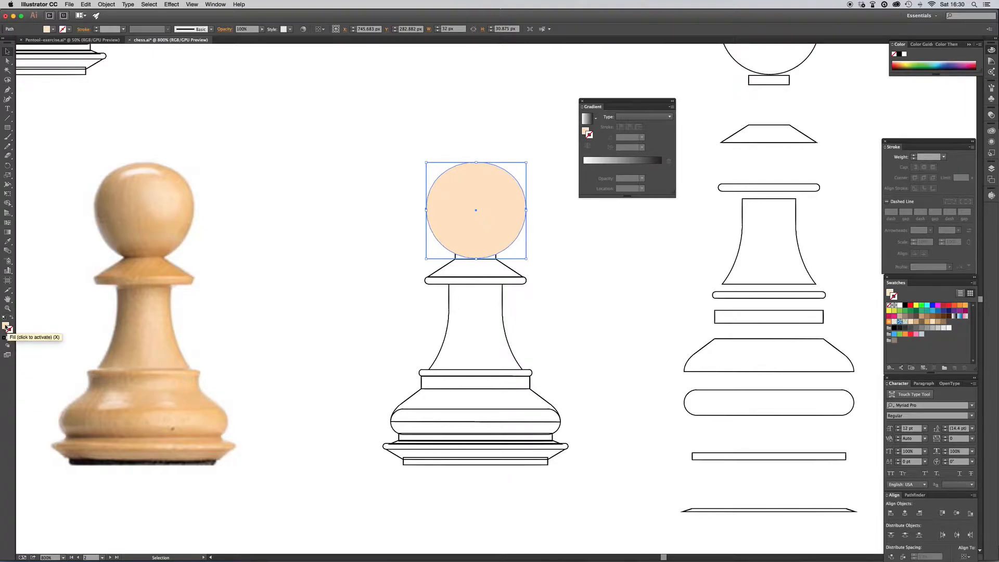
left_click(5, 327)
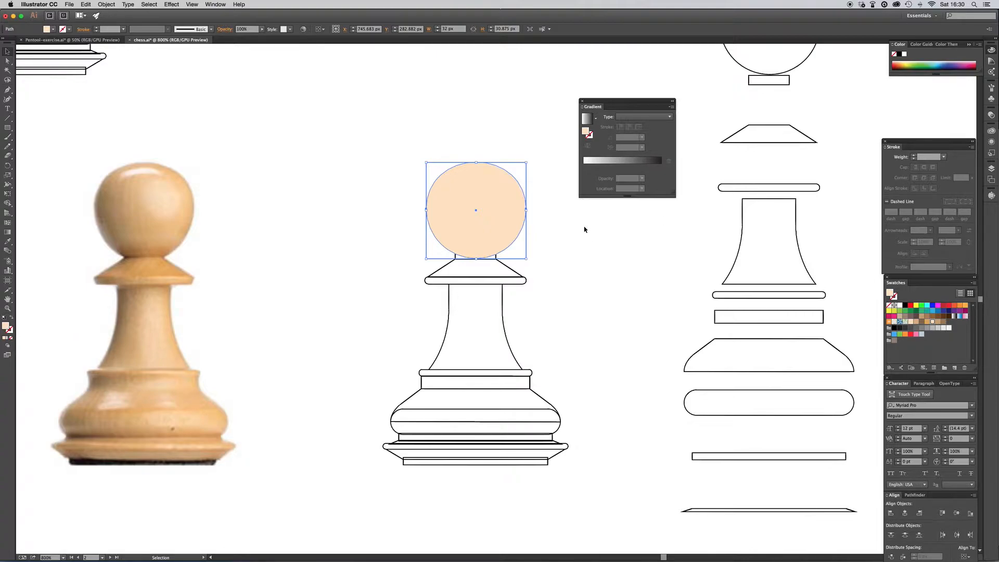
left_click(640, 161)
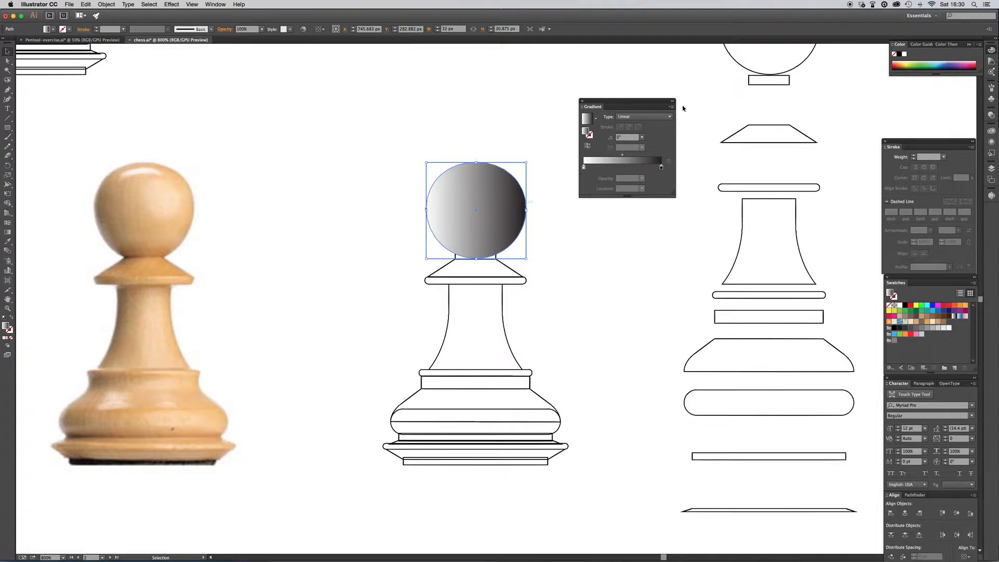
mouse_move(639, 103)
left_mouse_down()
mouse_move(718, 166)
mouse_move(783, 156)
left_mouse_up()
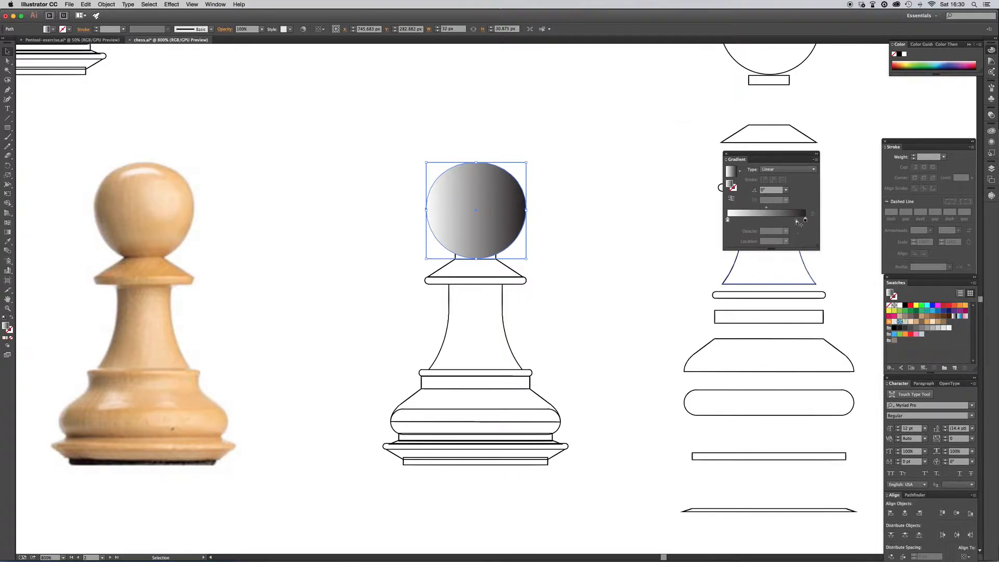
- Recolour the head gradient's end stop with the saved light wood swatch and its start stop with the saved mid wood tone
mouse_move(805, 219)
left_mouse_down()
mouse_move(796, 220)
mouse_move(817, 224)
left_mouse_up()
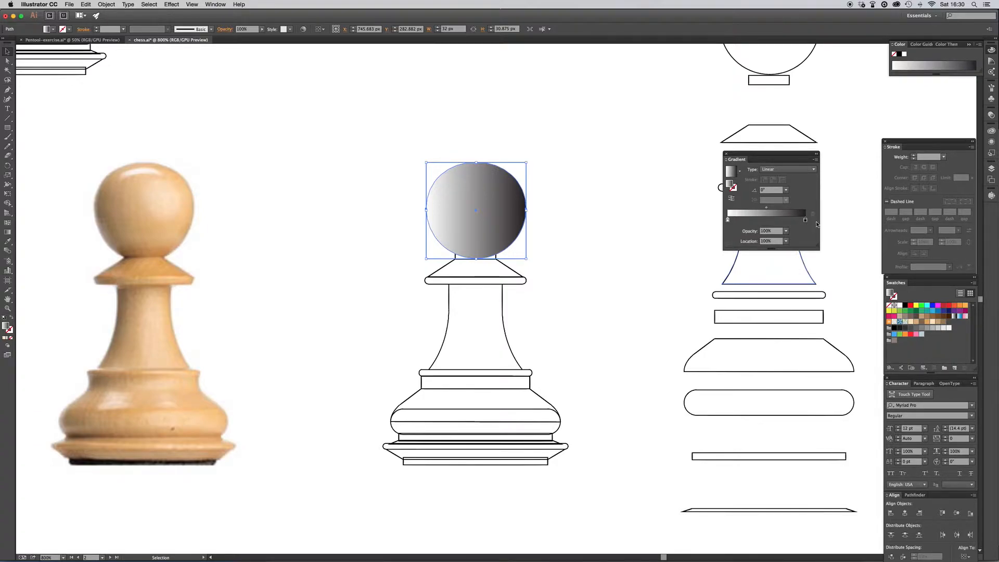
left_click(766, 209)
left_click(805, 223)
left_click(934, 324)
left_click(728, 221)
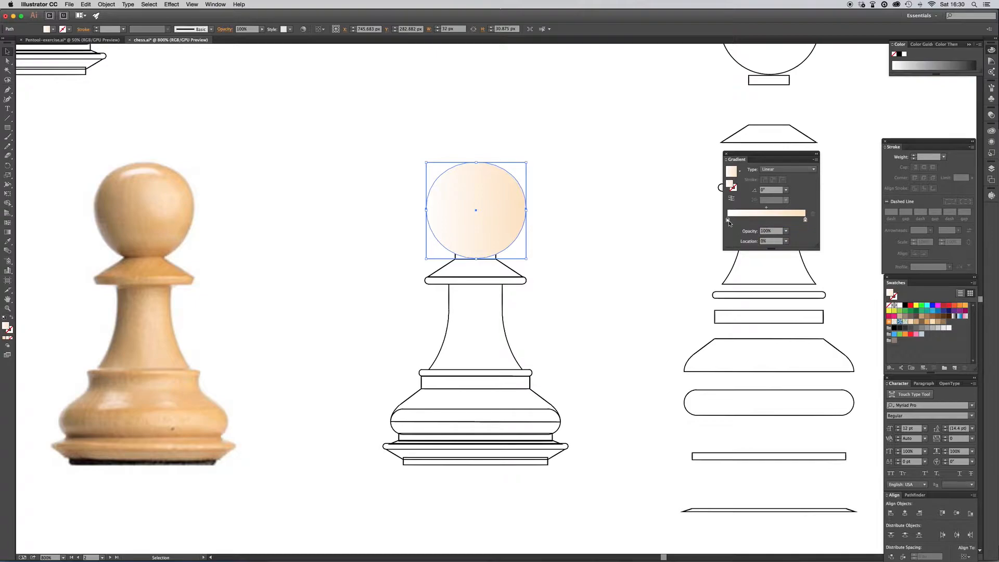
left_click(939, 322)
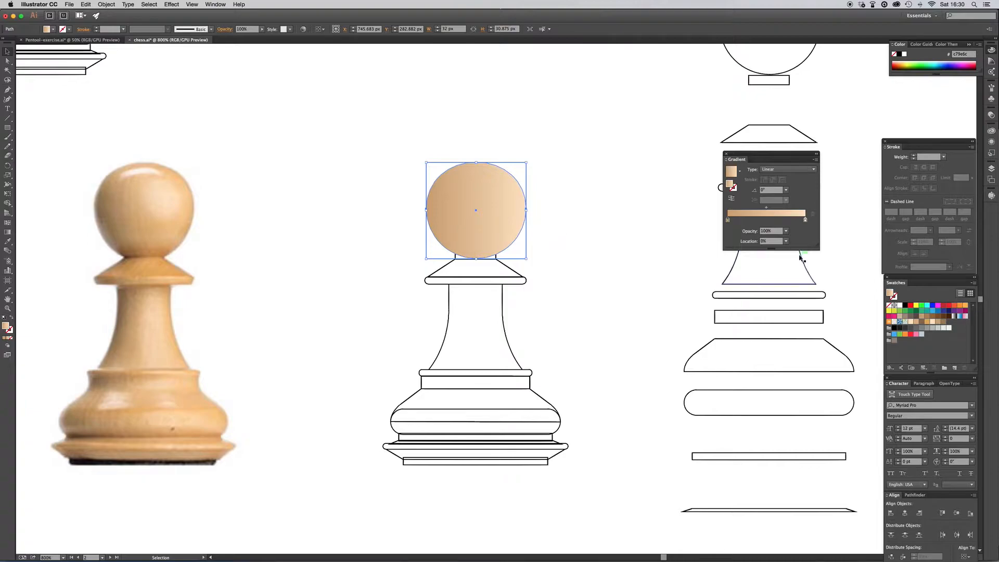
- Move the mid-tone stop to about 42% and add darker stops from the saved swatches: 957851 at about 18% and a deeper brown at 0%
left_click_drag(729, 223, 761, 221)
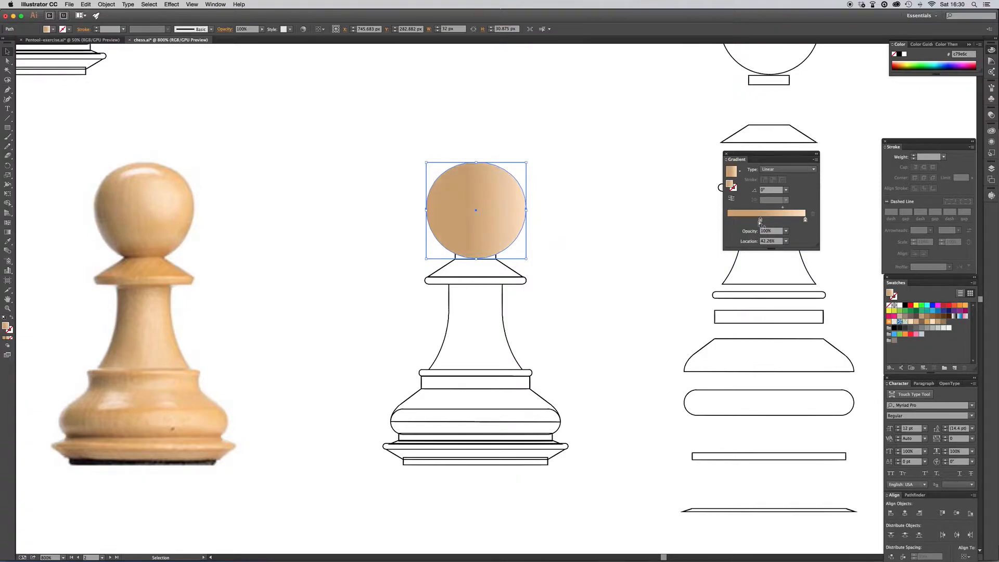
left_click(728, 220)
left_click_drag(739, 222, 736, 262)
left_click_drag(728, 220, 742, 223)
left_click(943, 323, "alt")
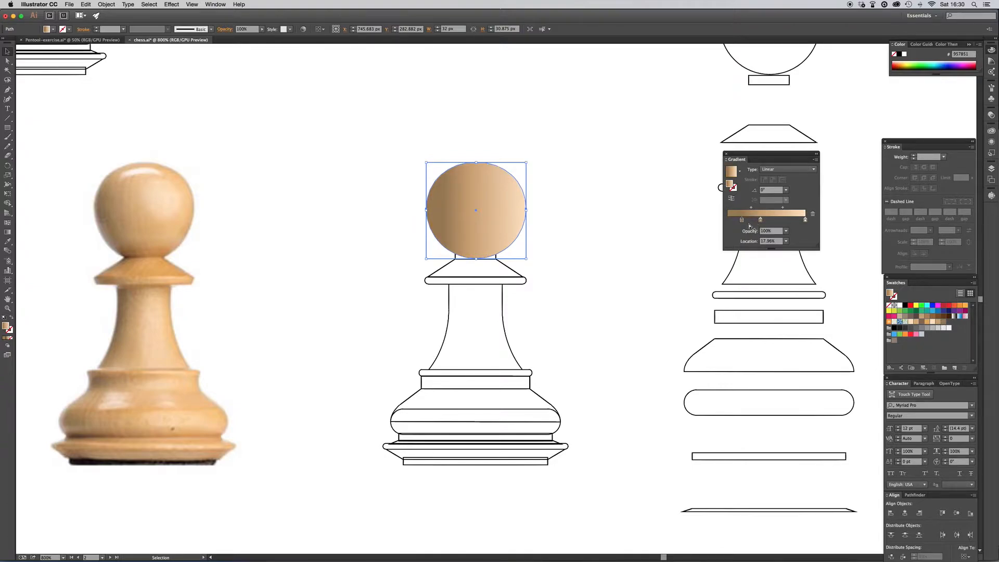
left_click(729, 221)
left_click(921, 323)
- Change the head gradient to radial and reverse it so the light tone lies at the centre
left_click(799, 170)
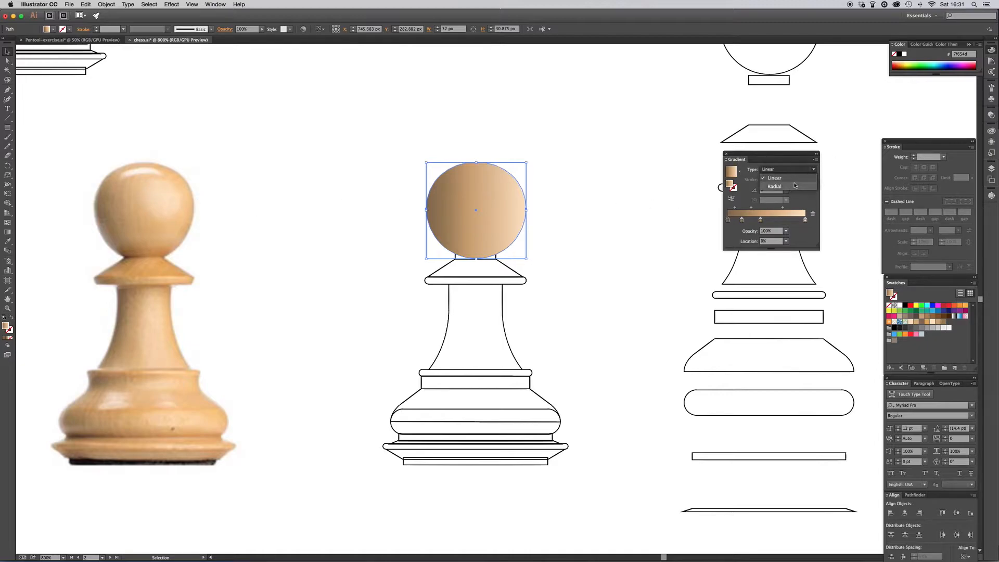
left_click(794, 185)
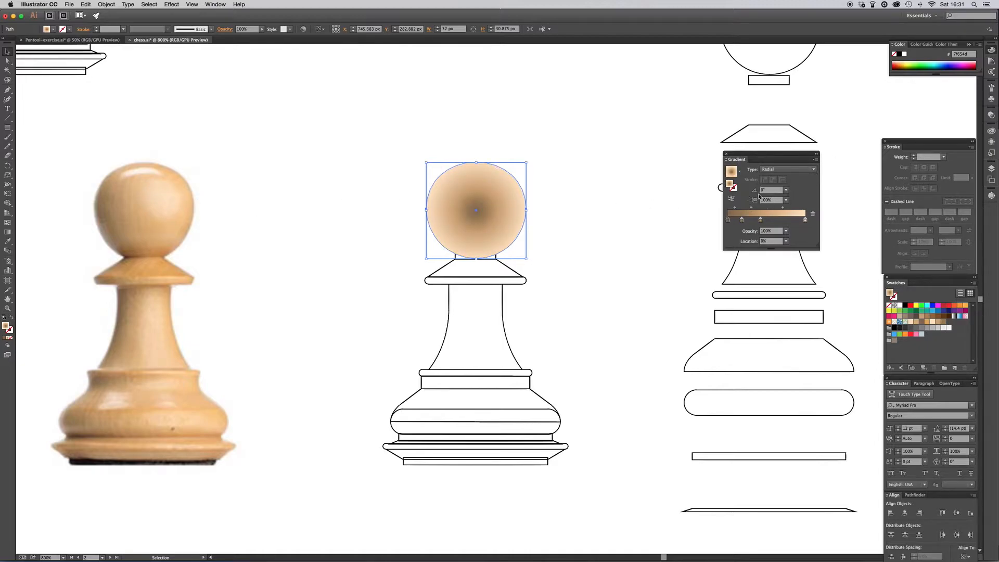
left_click(734, 199)
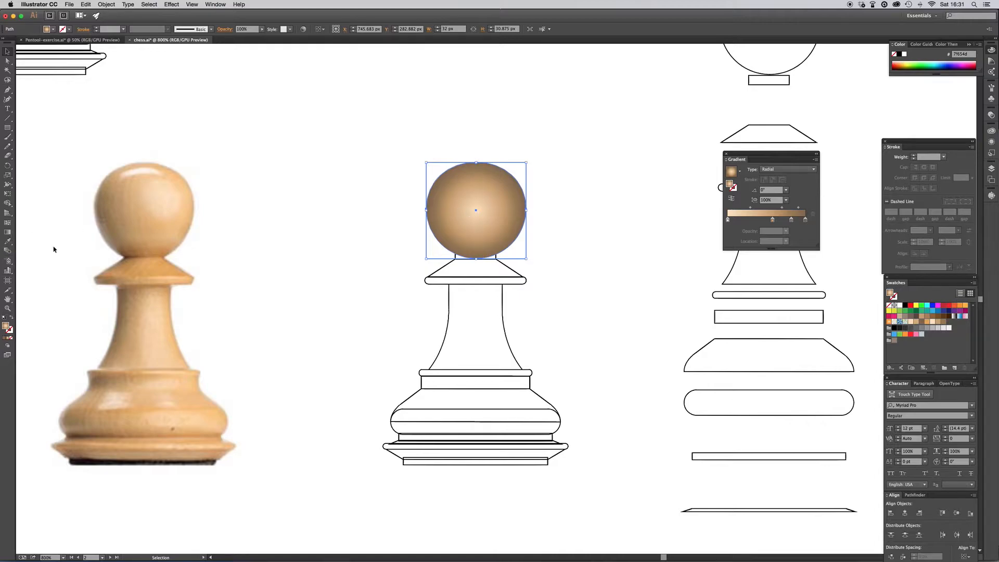
- With the Gradient tool, shift the highlight toward the head's upper right, enlarge the gradient and adjust its stops, dropping one dark stop
key("g")
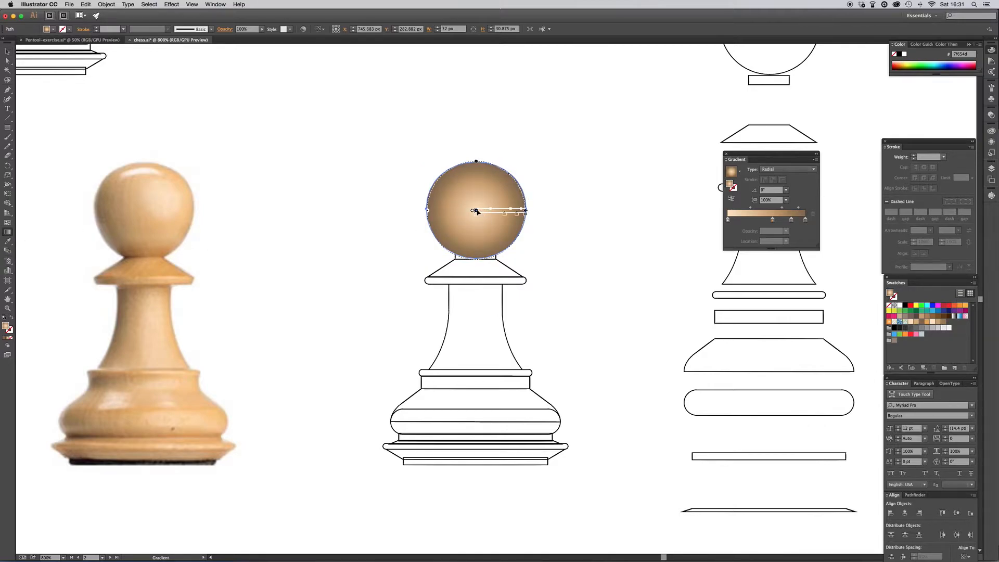
mouse_move(475, 210)
left_mouse_down()
mouse_move(480, 187)
mouse_move(492, 205)
mouse_move(481, 206)
mouse_move(591, 201)
mouse_move(543, 200)
left_mouse_up()
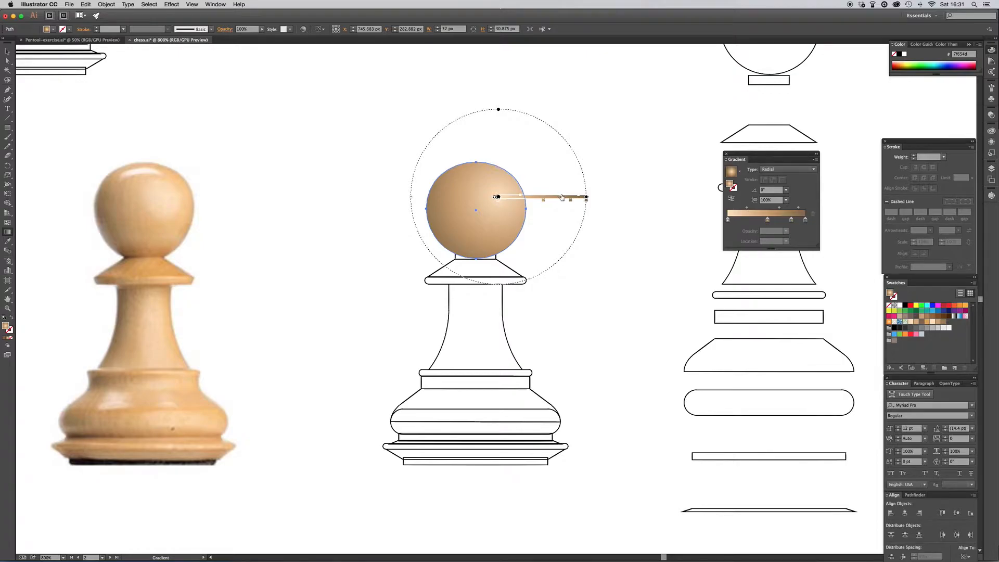
left_click_drag(570, 204, 562, 203)
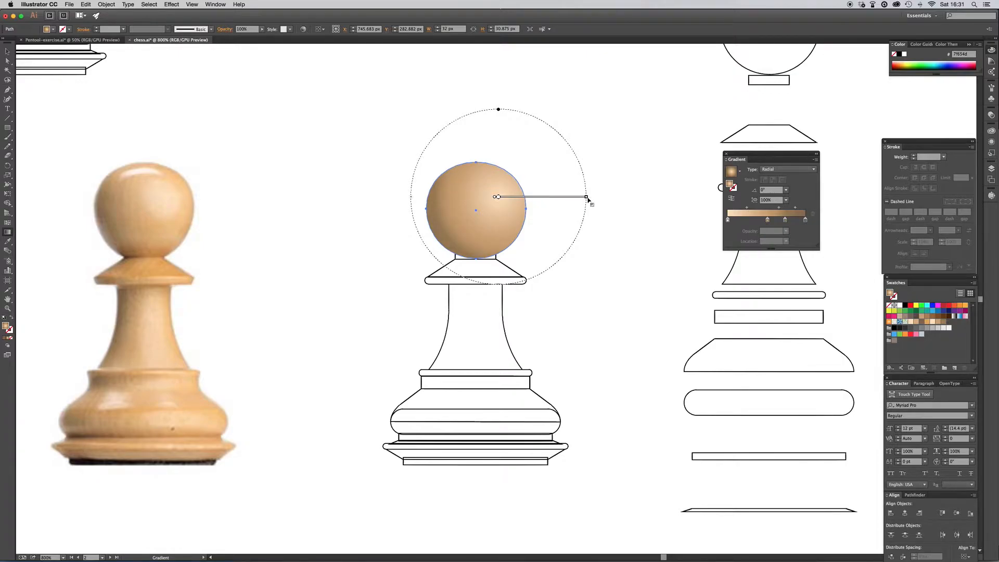
mouse_move(498, 198)
left_mouse_down()
mouse_move(489, 208)
mouse_move(499, 188)
mouse_move(595, 209)
mouse_move(573, 193)
mouse_move(595, 196)
left_mouse_up()
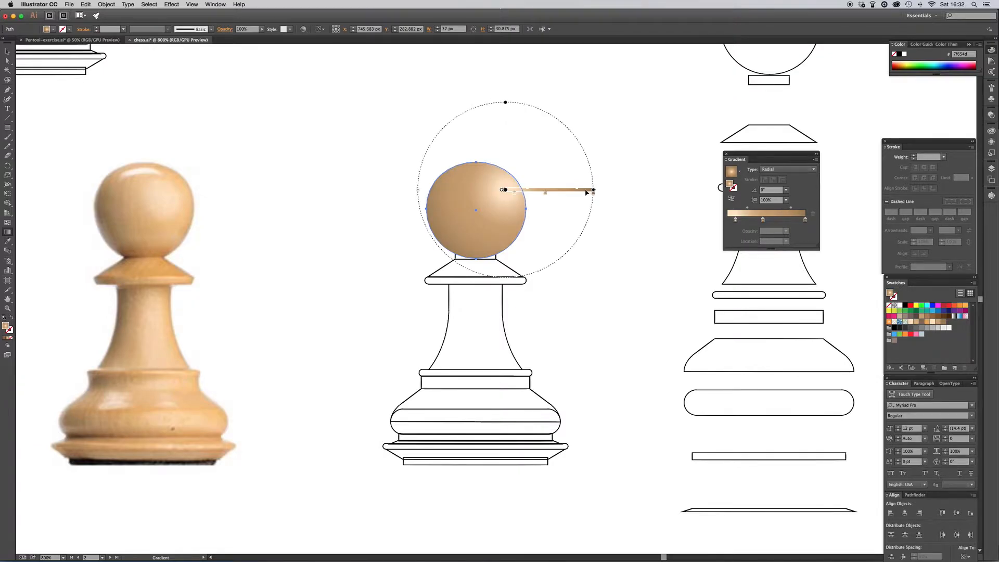
key("v")
left_click(697, 224)
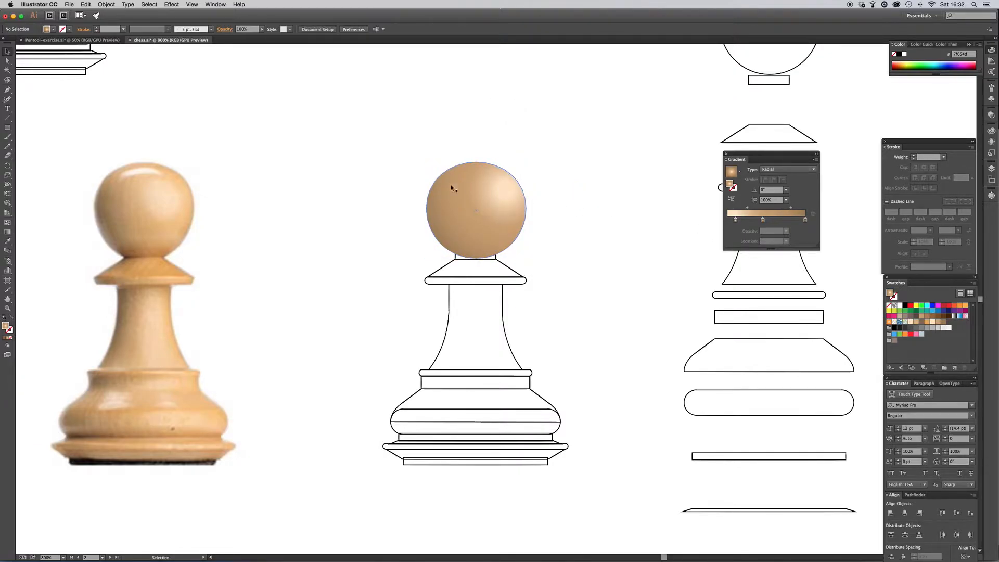
- Fill the curved body of the pawn outline with the wood-tone gradient as a linear gradient
key("super+minus")
key("super+minus")
key("super+minus")
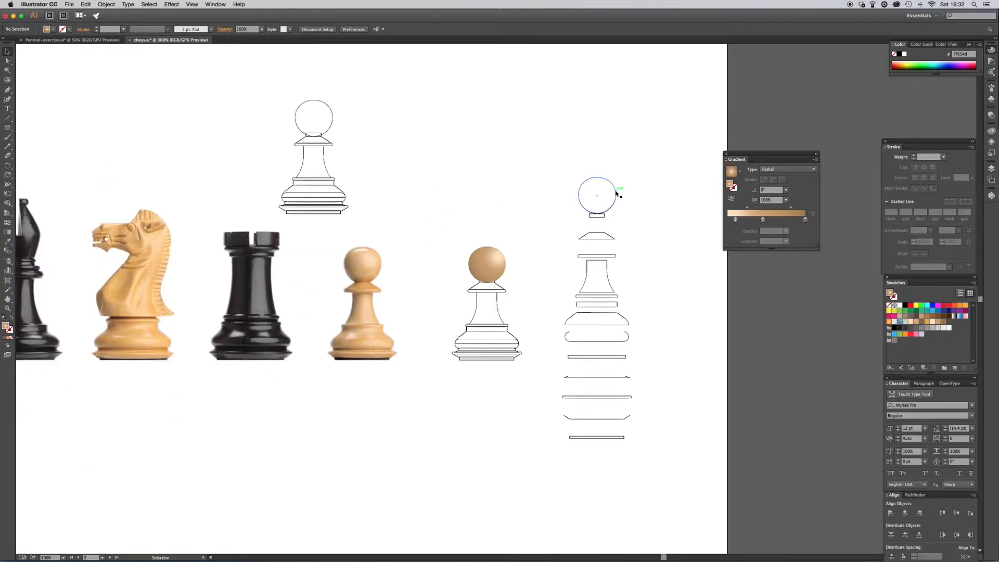
key("super+plus")
key("super+plus")
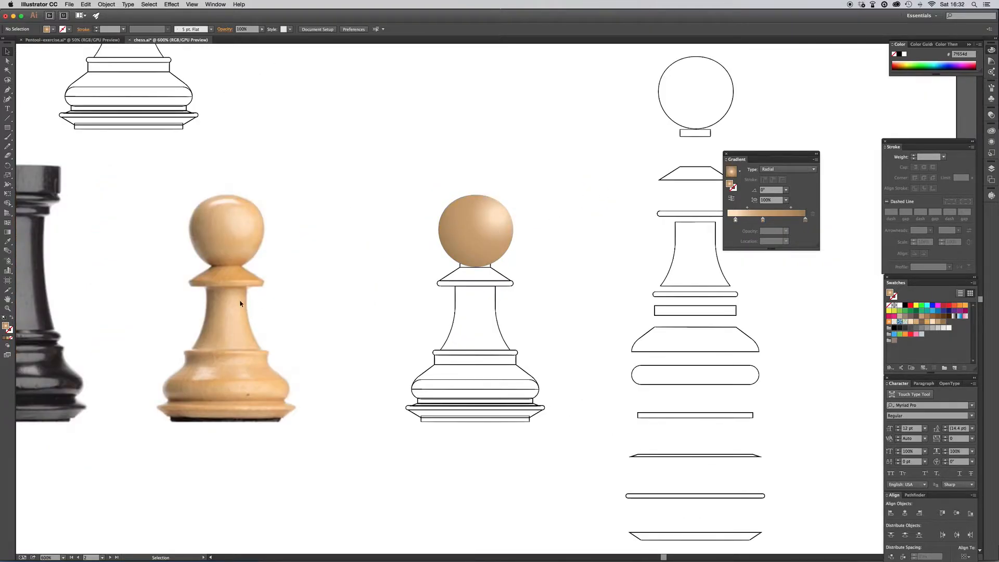
left_click(509, 321)
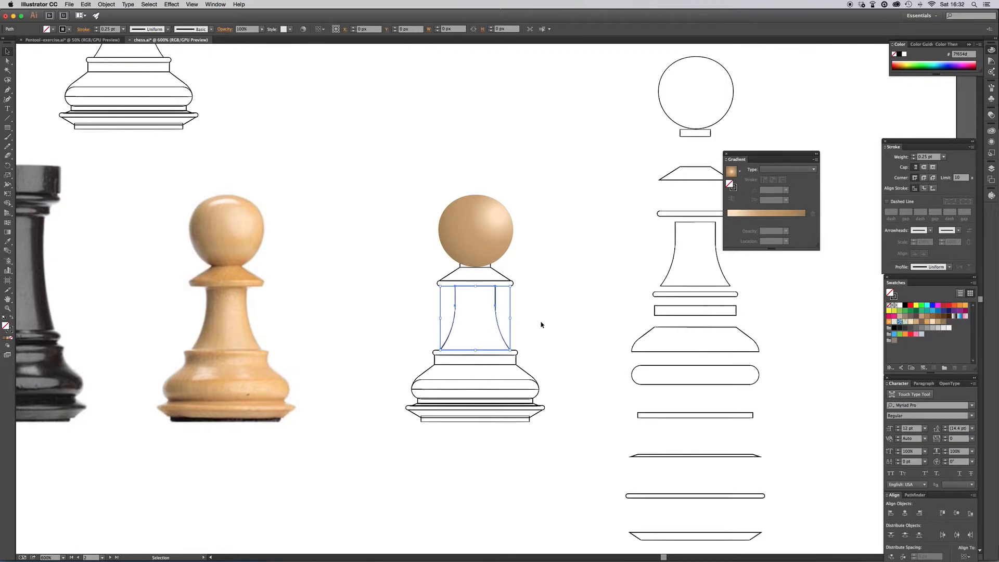
left_click(779, 170)
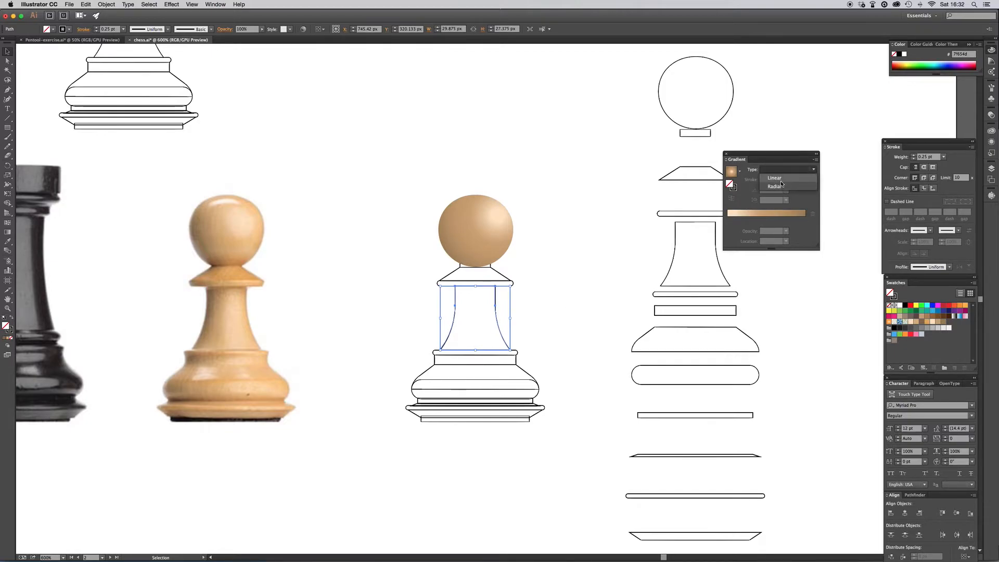
left_click(782, 179)
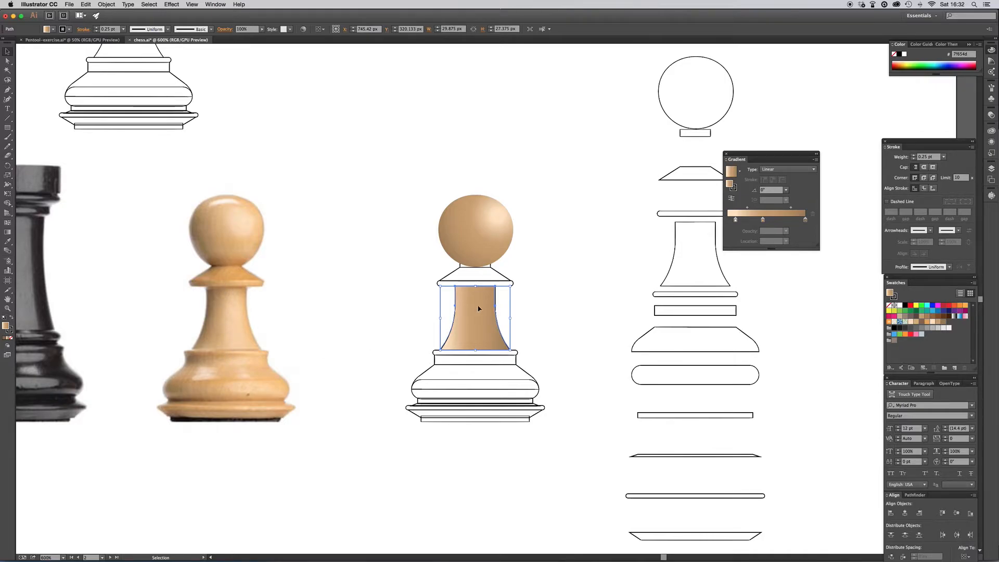
- Try a 60° angle for the body's linear gradient and return it to 0°
key("g")
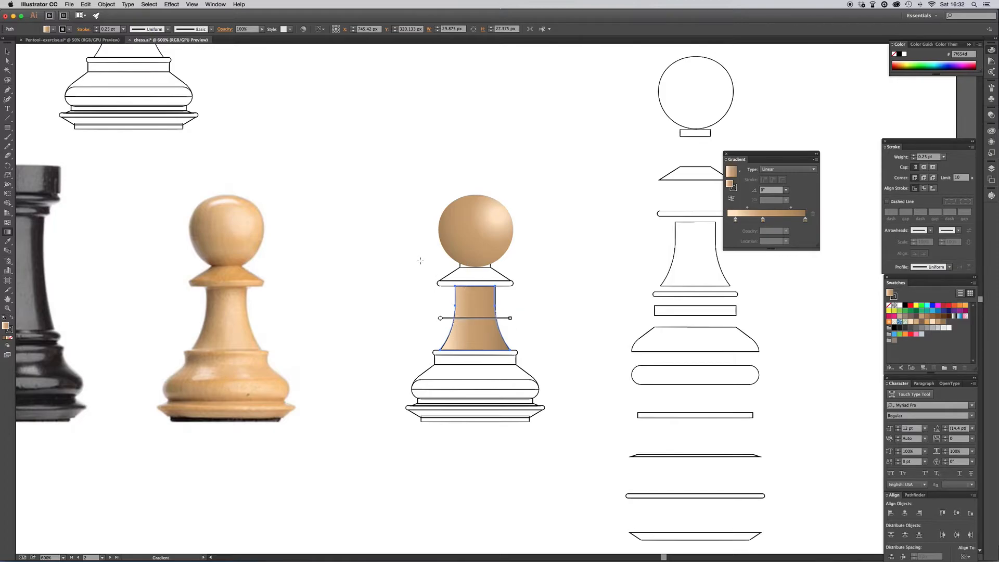
left_click(787, 190)
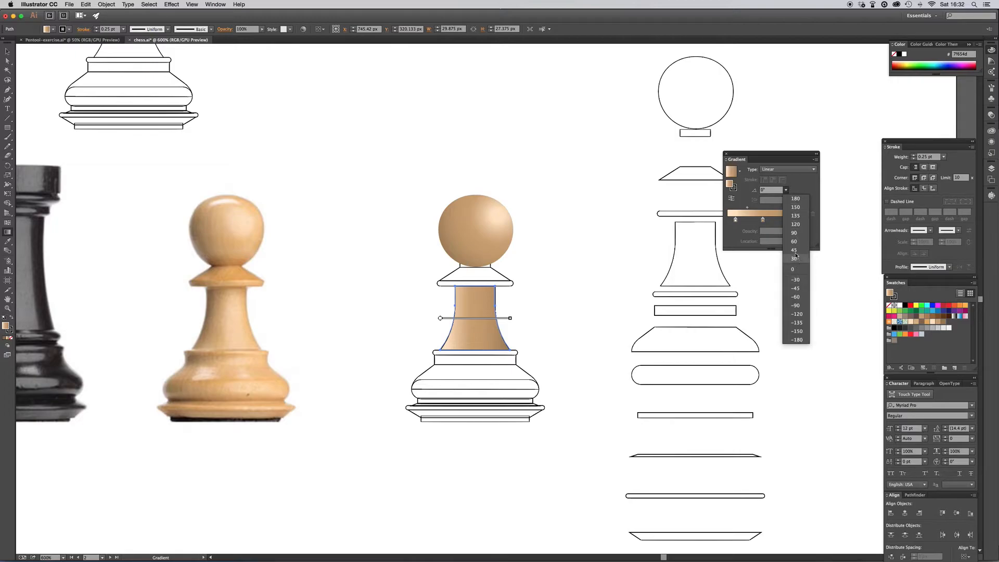
left_click(792, 243)
left_click(786, 190)
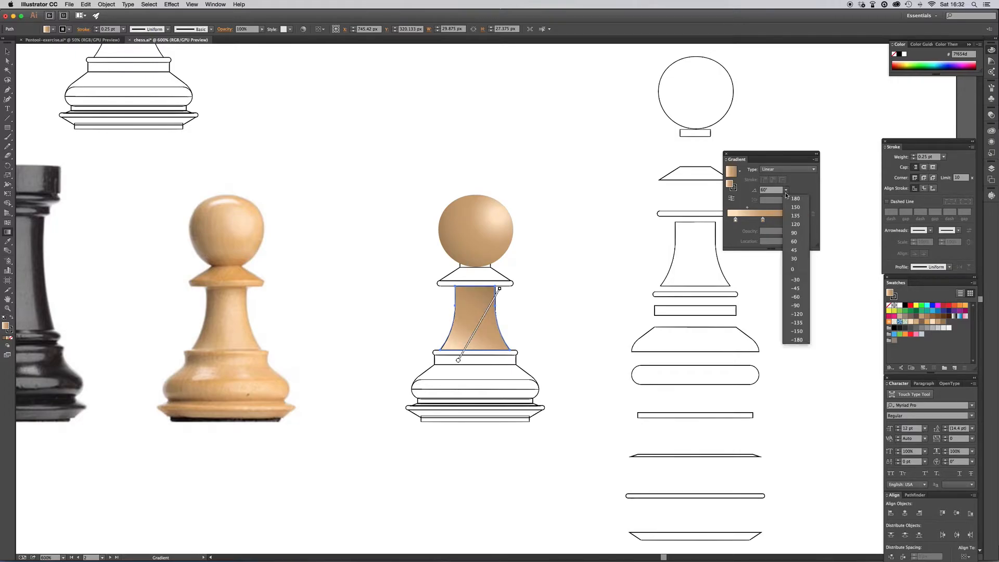
left_click(791, 273)
- Run the body's gradient diagonally from upper left to lower right at about -24.5°, extend its start outward, and remove the body's stroke
left_click_drag(408, 250, 519, 370)
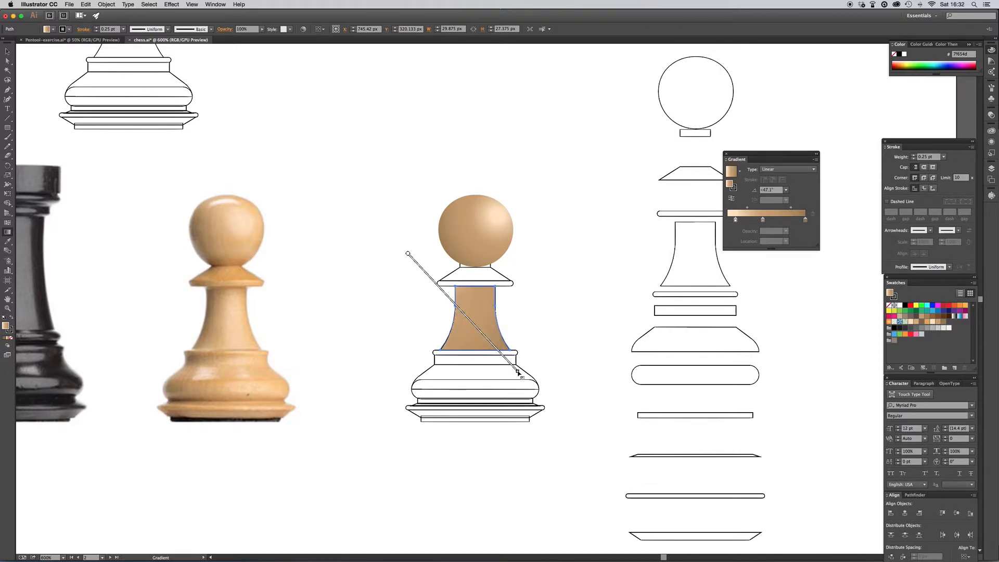
left_click_drag(519, 241, 539, 351)
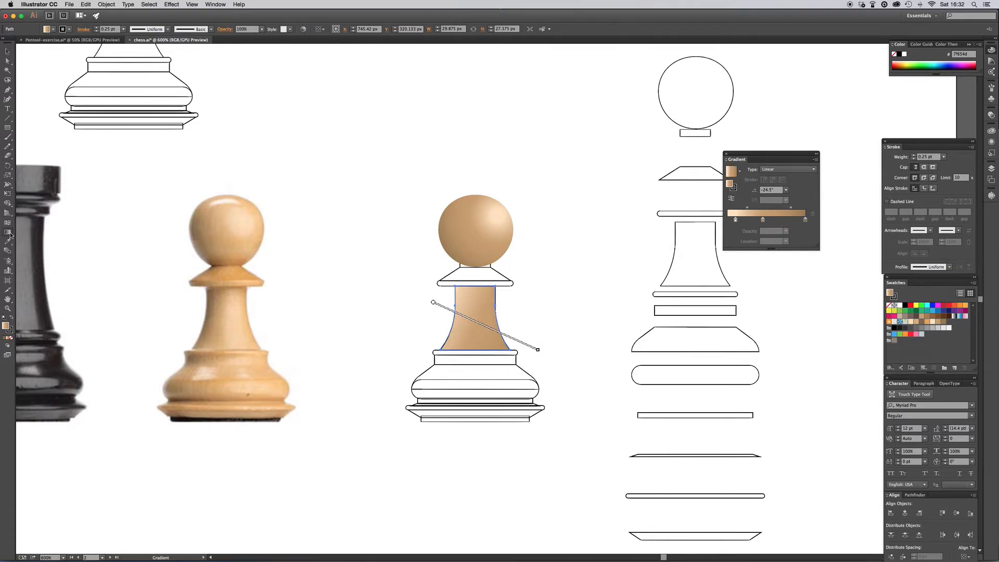
mouse_move(434, 301)
left_mouse_down()
mouse_move(460, 314)
mouse_move(414, 294)
left_mouse_up()
key("v")
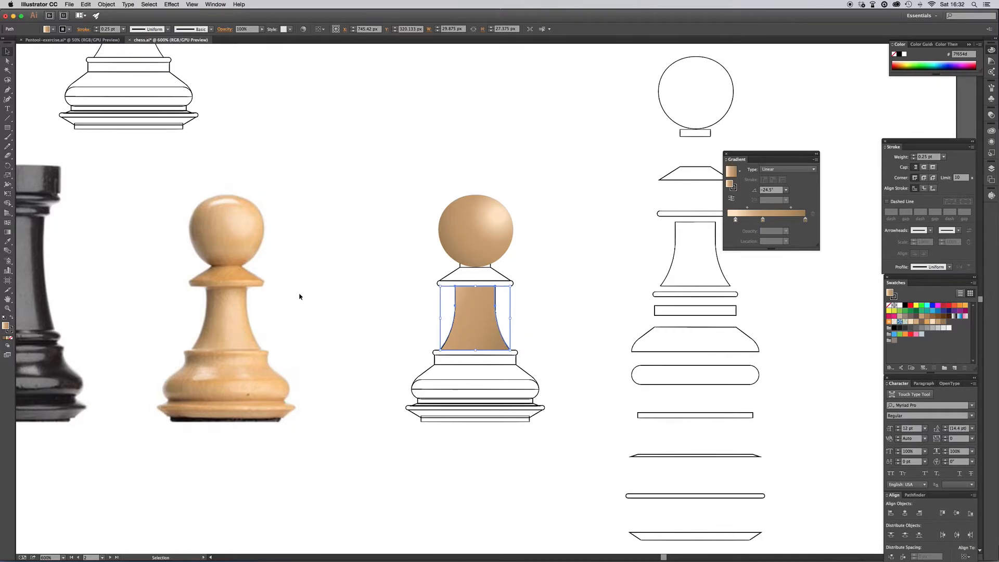
left_click(12, 337)
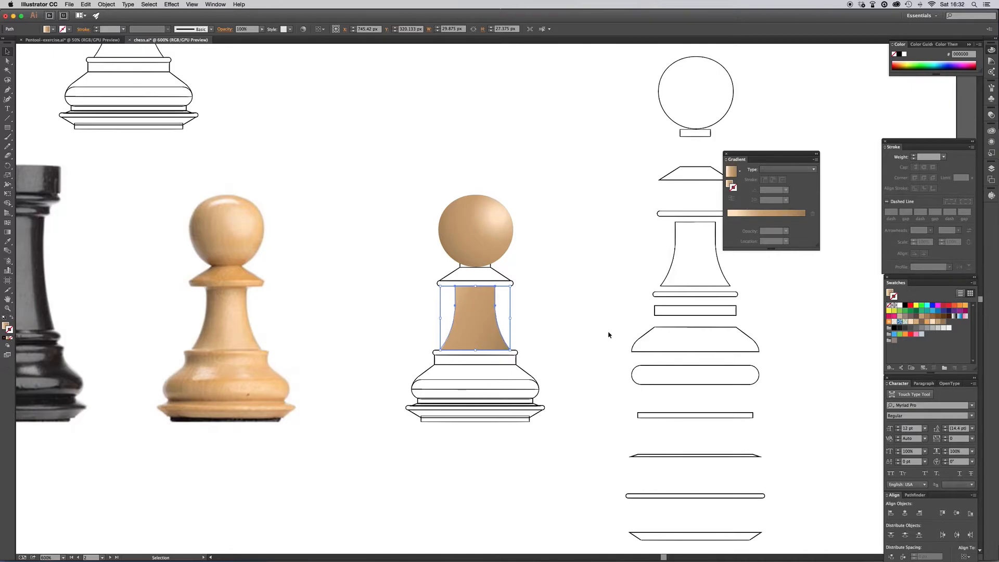
- Examine the finished shaded pawns on the other artboard as a reference for the gradient work
left_click(531, 309)
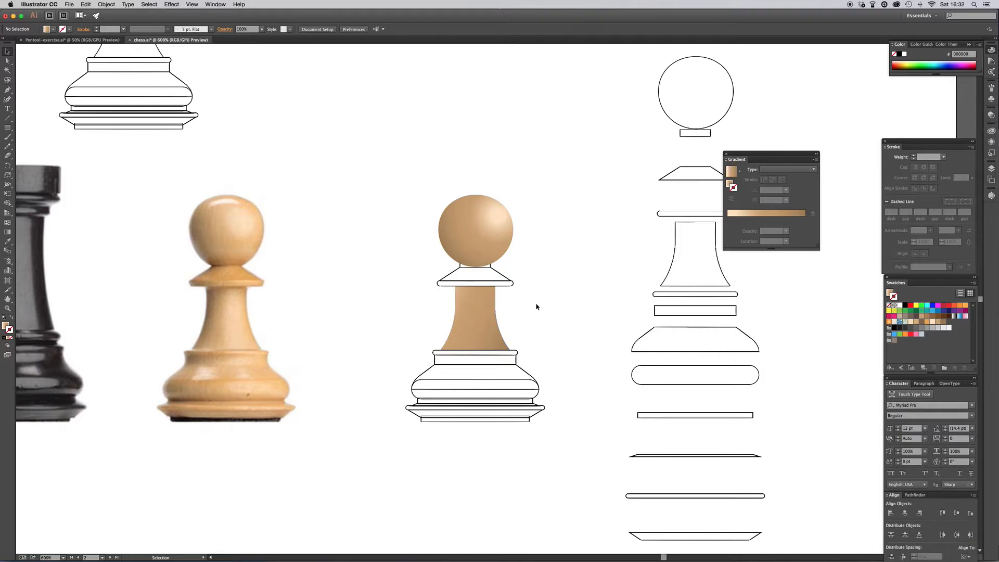
key("super+minus")
key("super+minus")
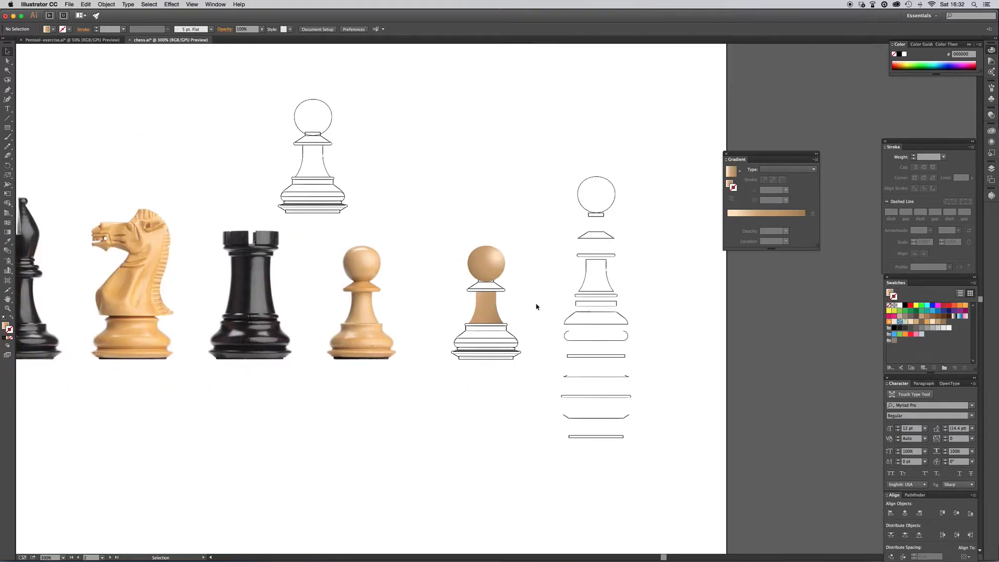
key("space")
left_click_drag(748, 297, 350, 295)
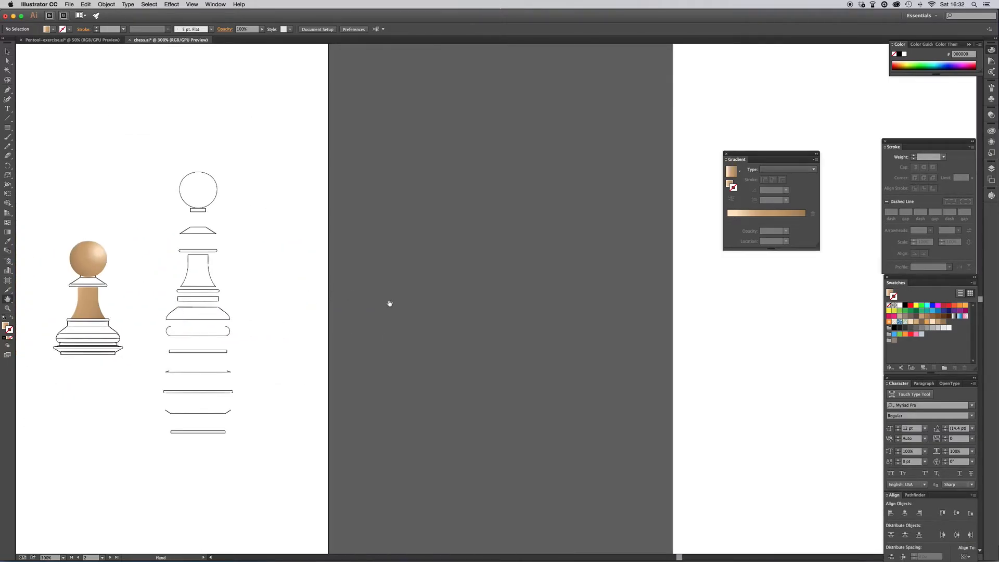
left_click_drag(677, 331, 250, 331)
left_click_drag(600, 331, 566, 330)
left_click_drag(756, 342, 430, 328)
key("super+plus")
key("super+plus")
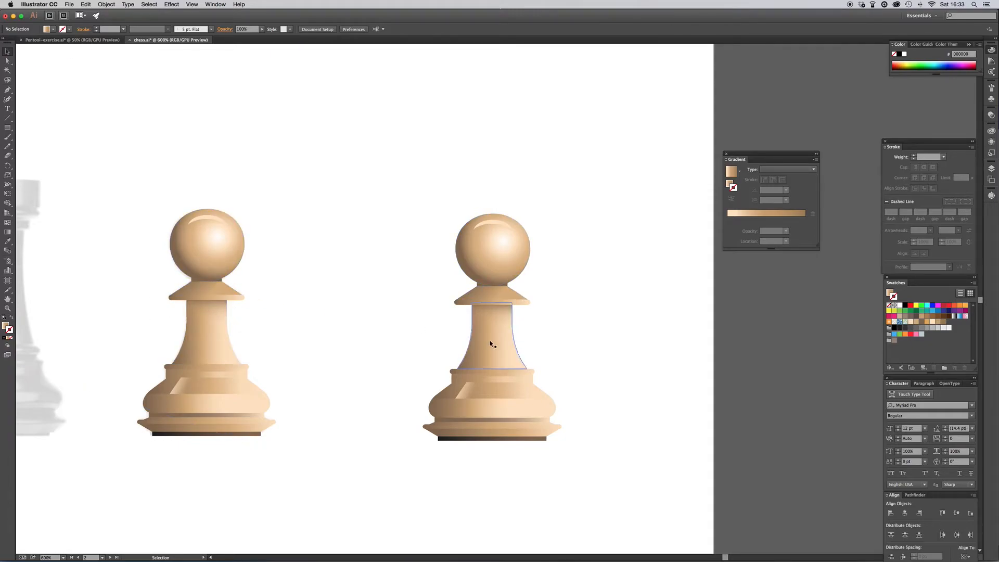
- Move the small shadow rectangle off the finished pawn's upper body and inspect the colour and opacity of its linear gradient's stops
left_click_drag(500, 314, 567, 313)
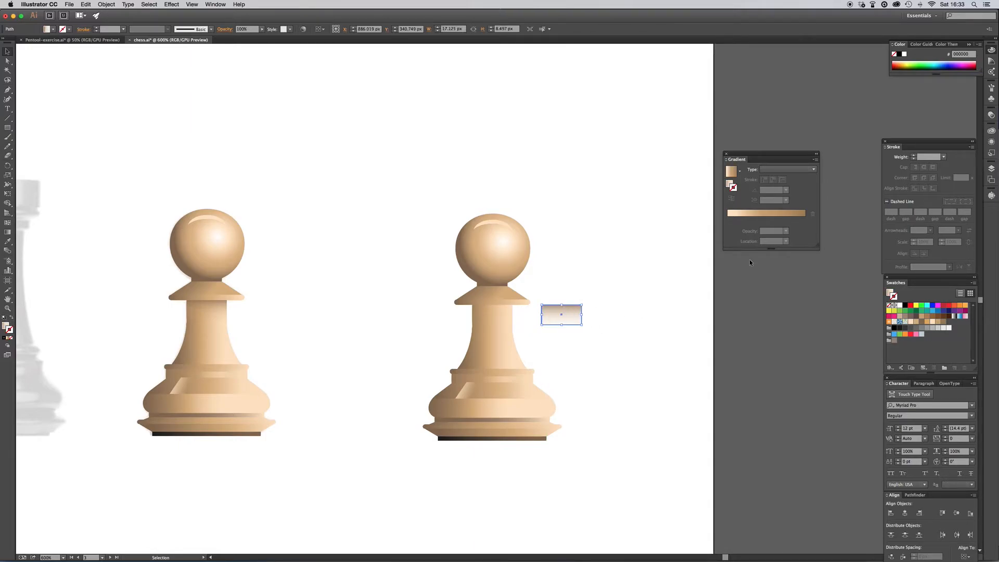
left_click(7, 326)
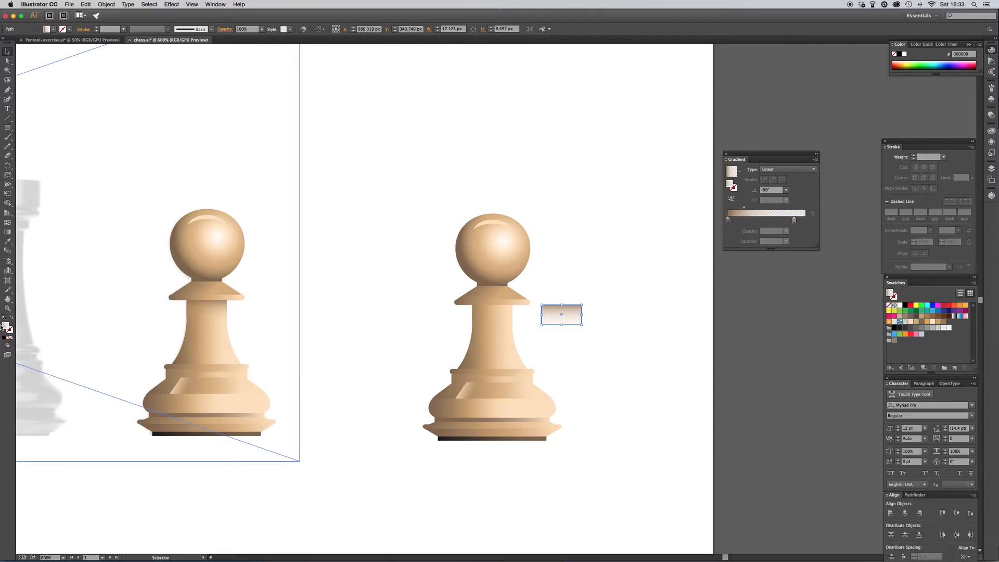
left_click(727, 221)
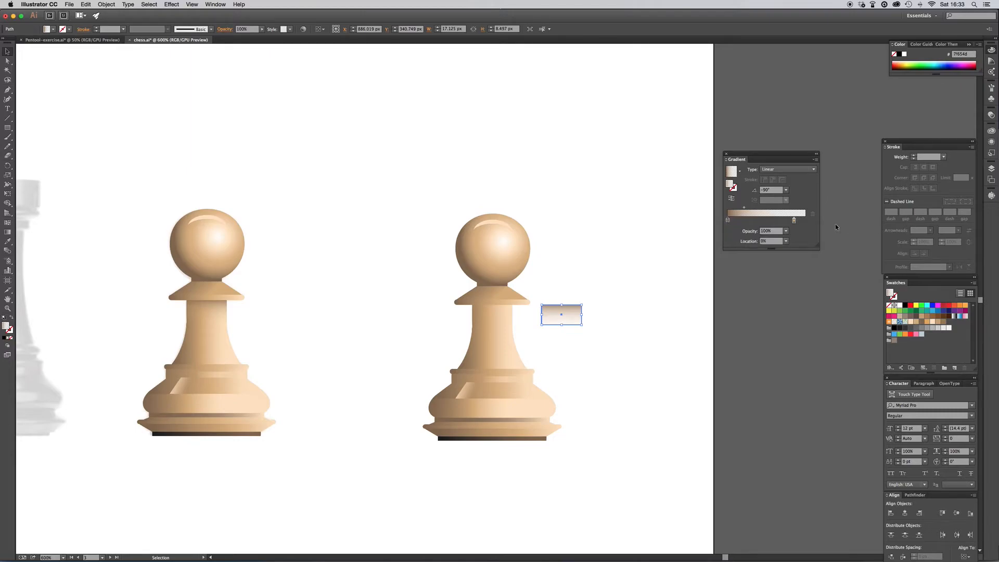
left_click(793, 221)
left_click(768, 232)
- Try moving the curved highlight shape off the finished pawn's head, and undo the move
left_click(529, 224)
left_click_drag(502, 225, 554, 185)
key("super+z")
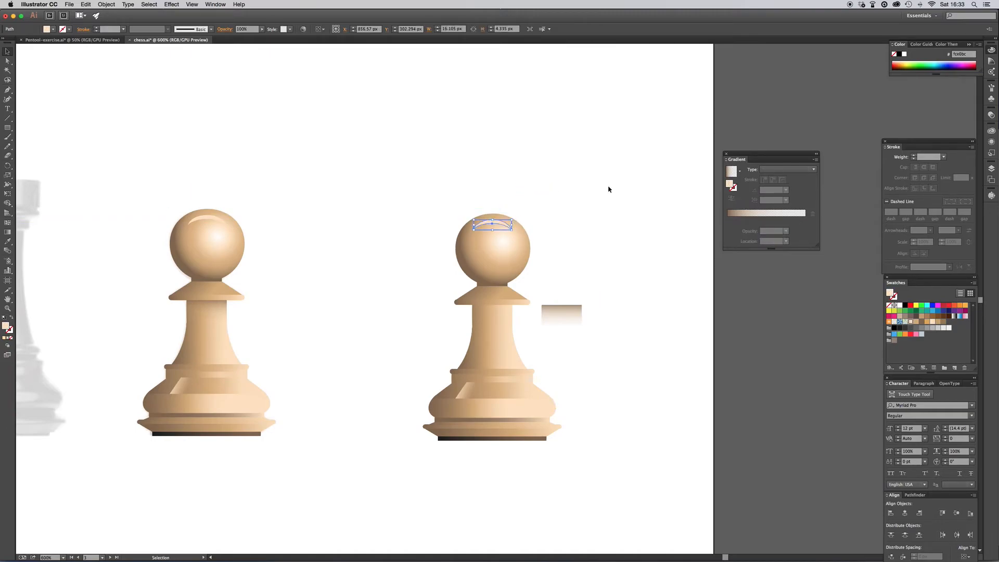
- Place the shadow rectangle back on the finished pawn's upper body and deselect it
left_click(604, 265)
left_click_drag(580, 319, 513, 320)
left_click(553, 317)
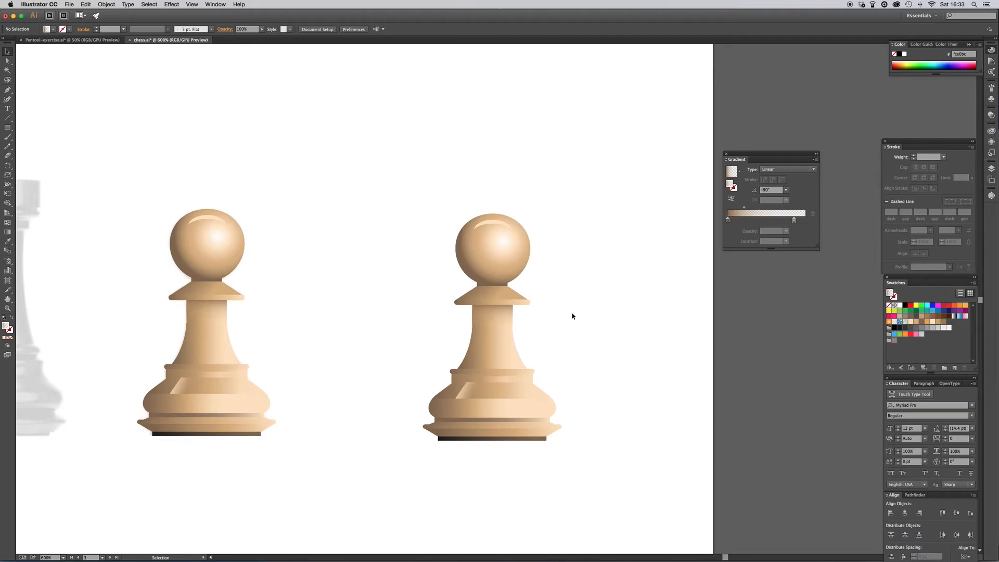
- Return to the artboard with the chess photo, pawn outlines and partly shaded pawn, showing it in full
key("super+minus")
key("super+minus")
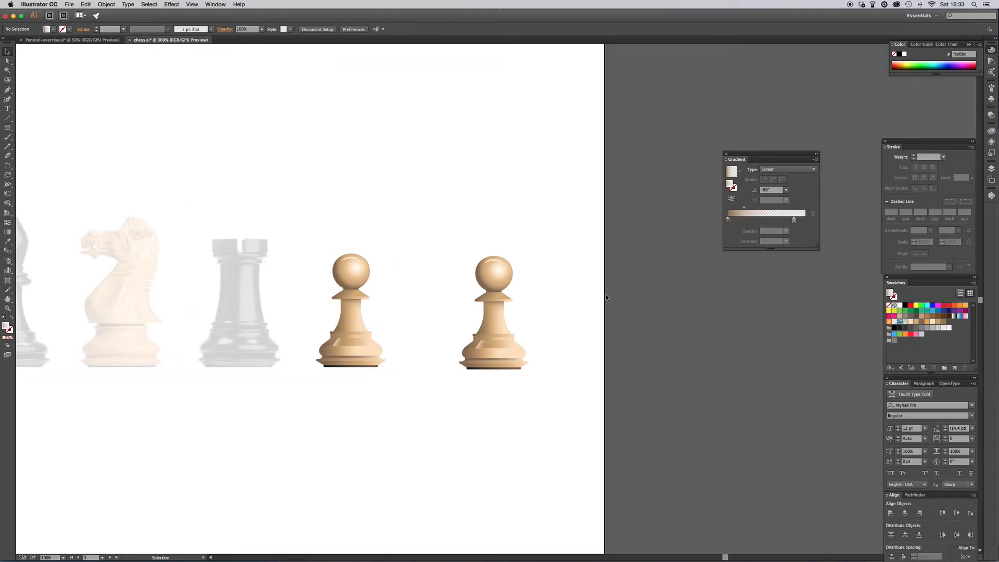
key("space")
left_click_drag(264, 311, 541, 287)
left_click_drag(58, 337, 430, 325)
left_click_drag(214, 326, 607, 296)
left_click_drag(326, 314, 744, 307)
left_click_drag(337, 278, 415, 338)
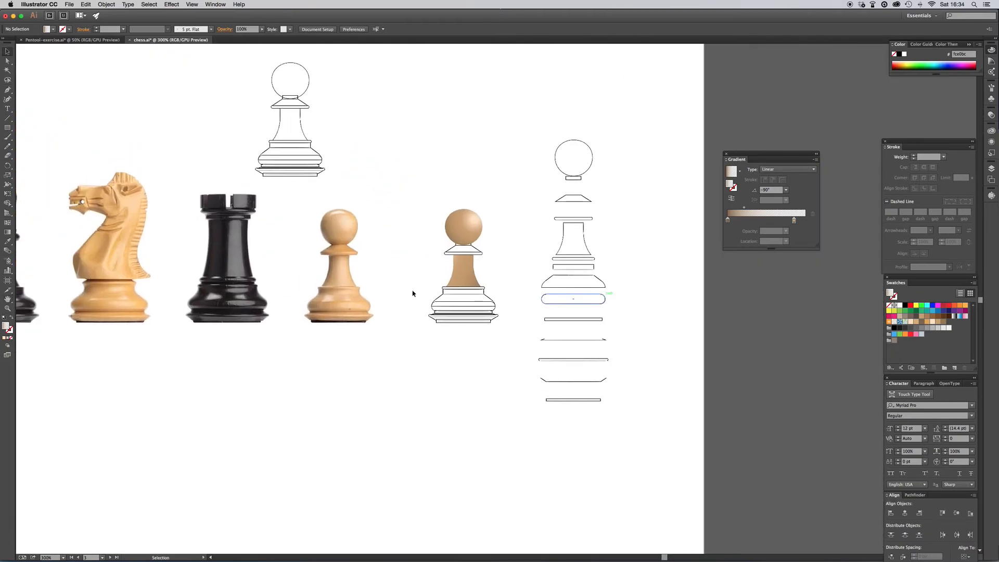
key("super+minus")
key("super+minus")
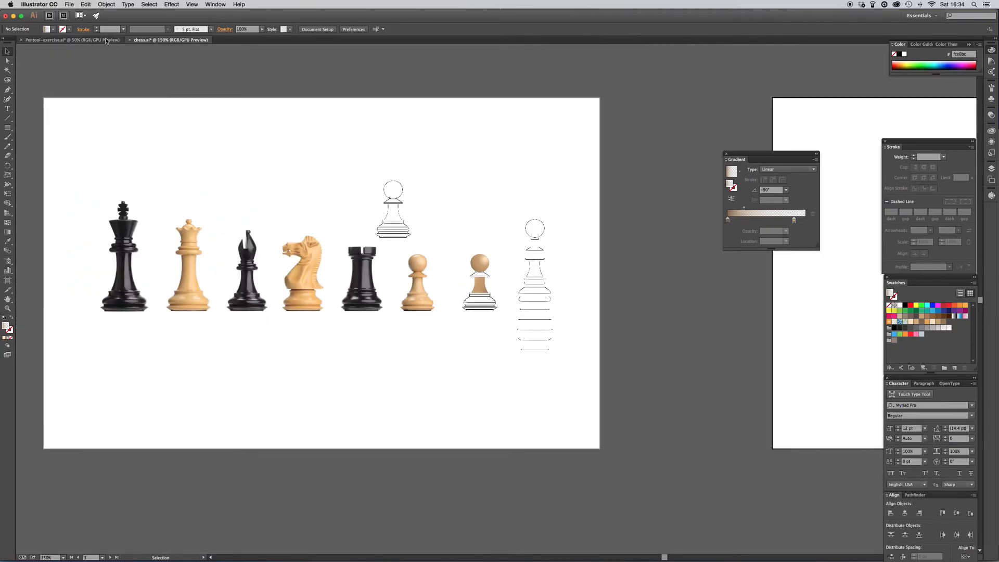
- Review the Pentool-exercise.ai document alongside chess.ai, ending on chess.ai
left_click(73, 40)
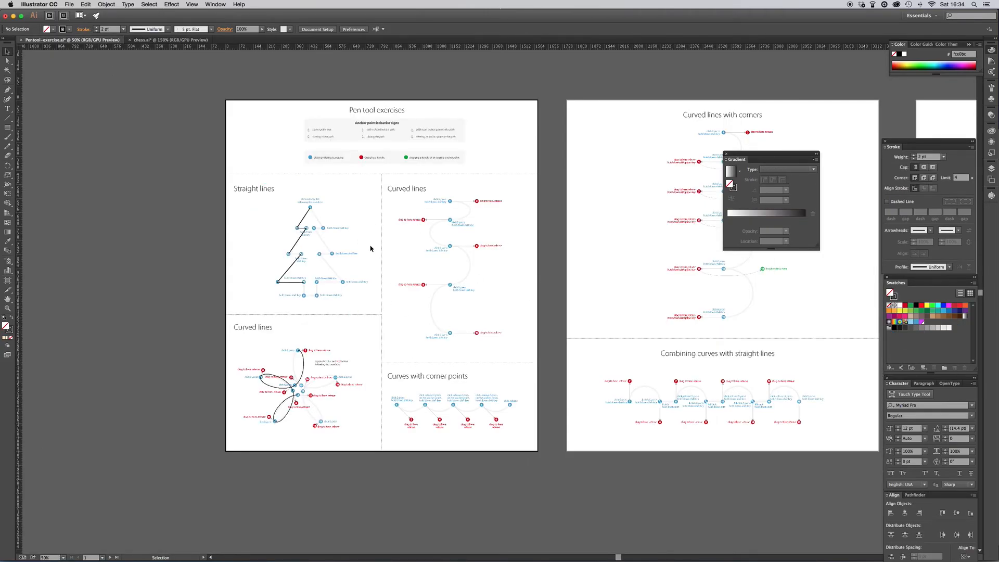
left_click(174, 39)
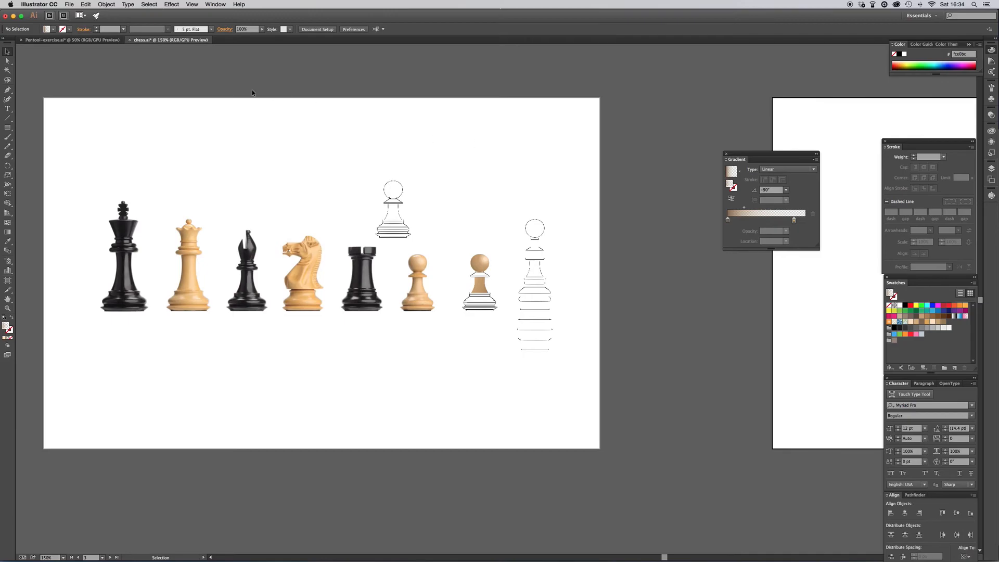
left_click(87, 42)
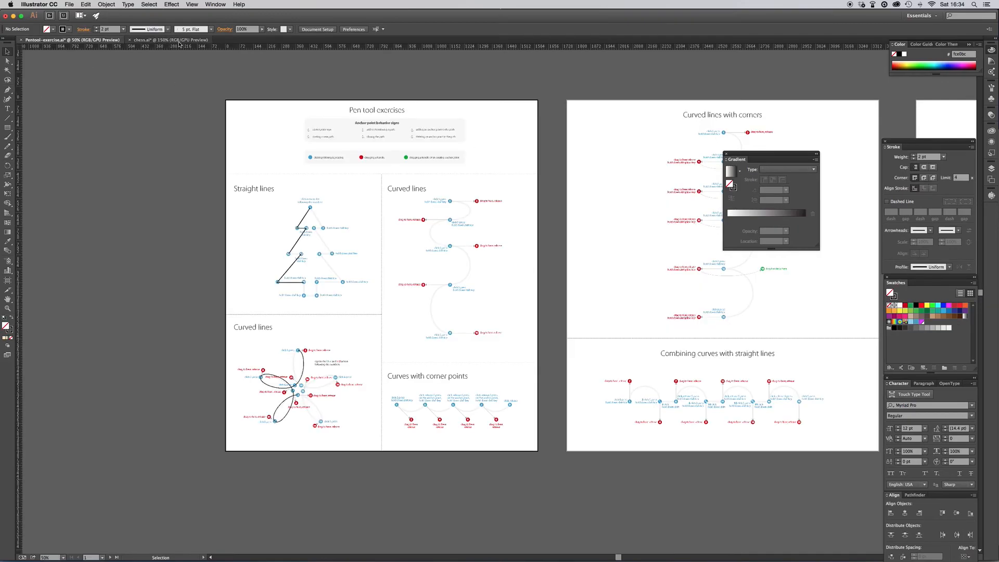
left_click(180, 41)
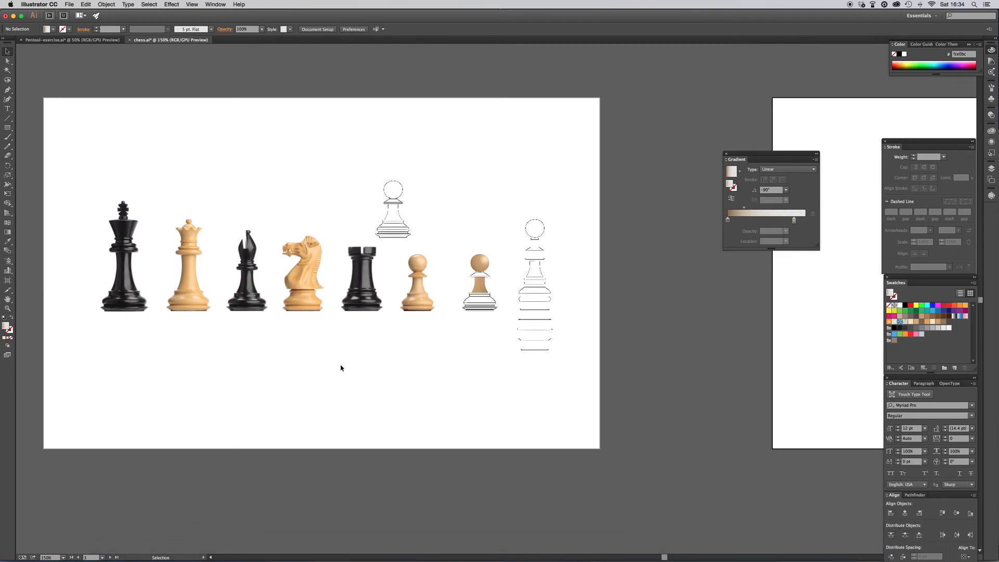
- Browse the Additional folder for files to open, preview SuperMario.jpg and Toad.jpg, and leave without opening either
left_click(69, 5)
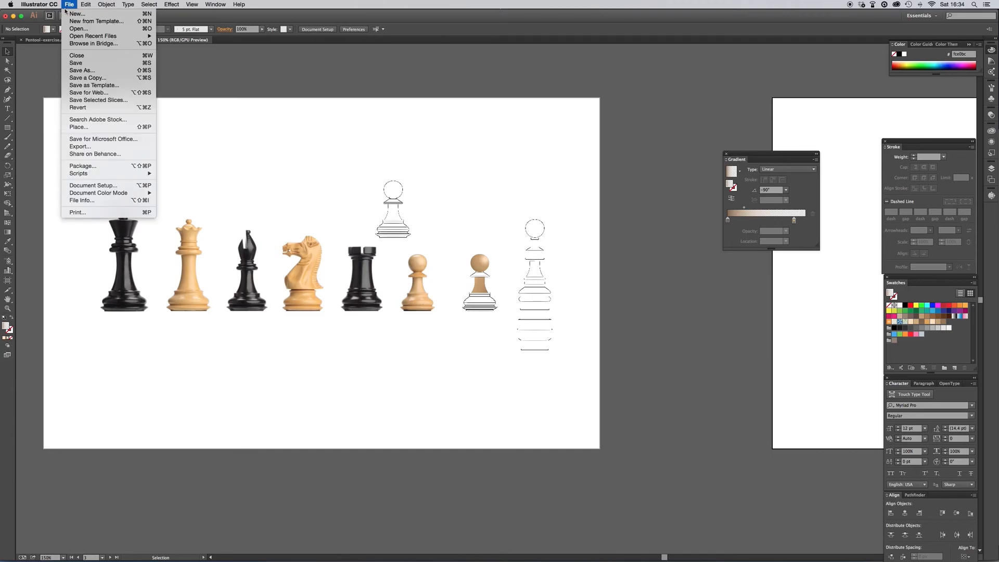
left_click(78, 33)
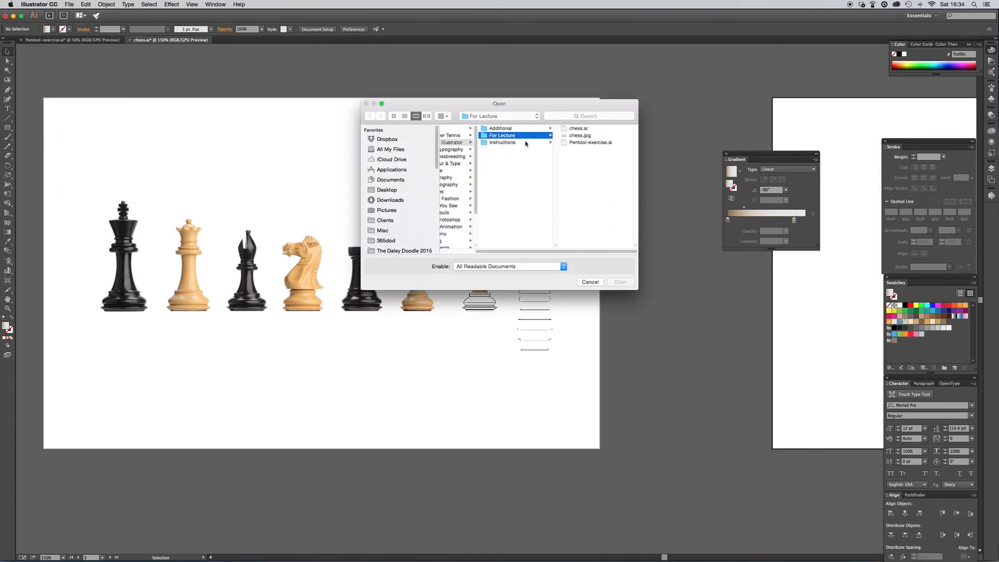
left_click(527, 130)
left_click(598, 129)
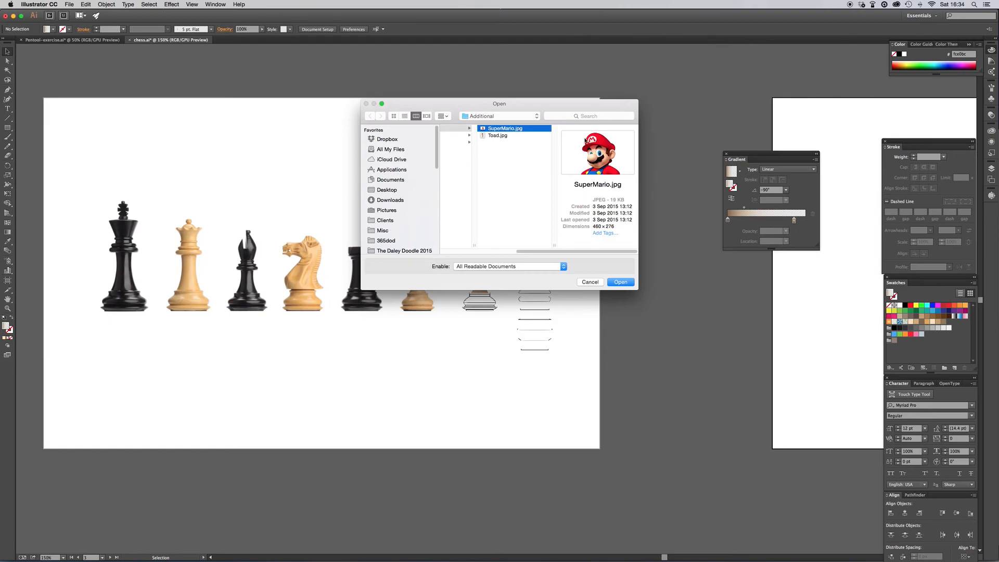
key("space")
key("space")
key("Down")
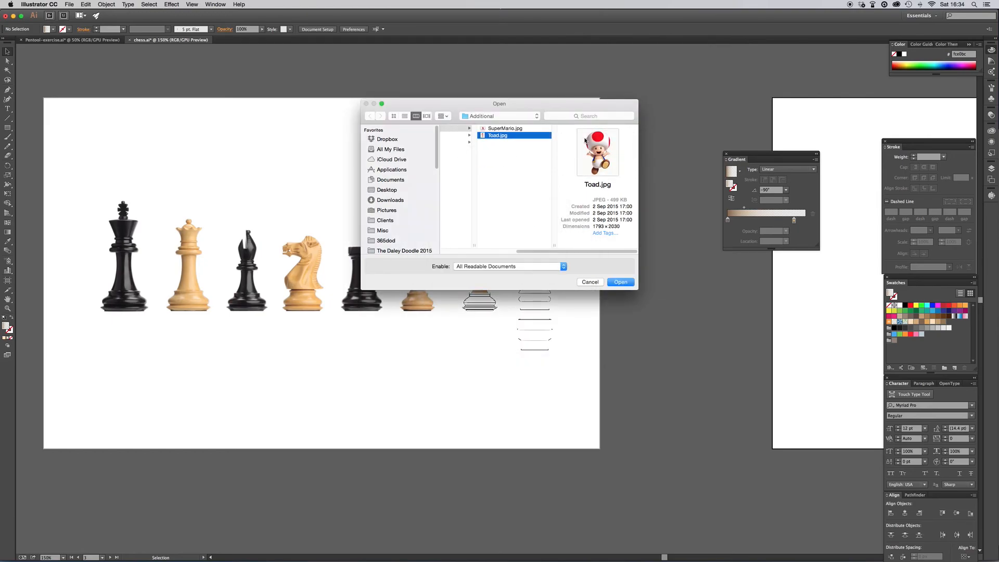
key("space")
key("space")
left_click(600, 283)
left_click(600, 249)
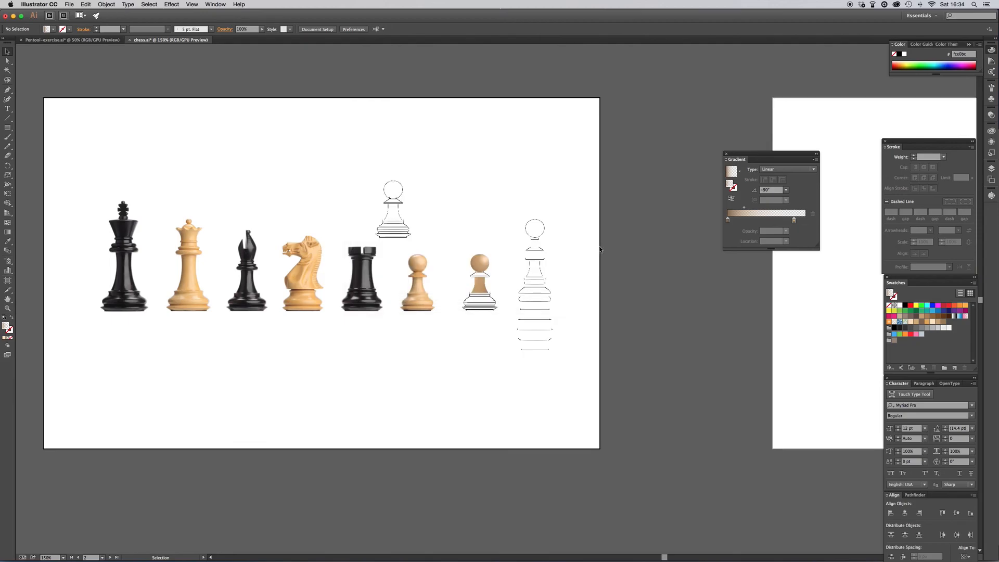